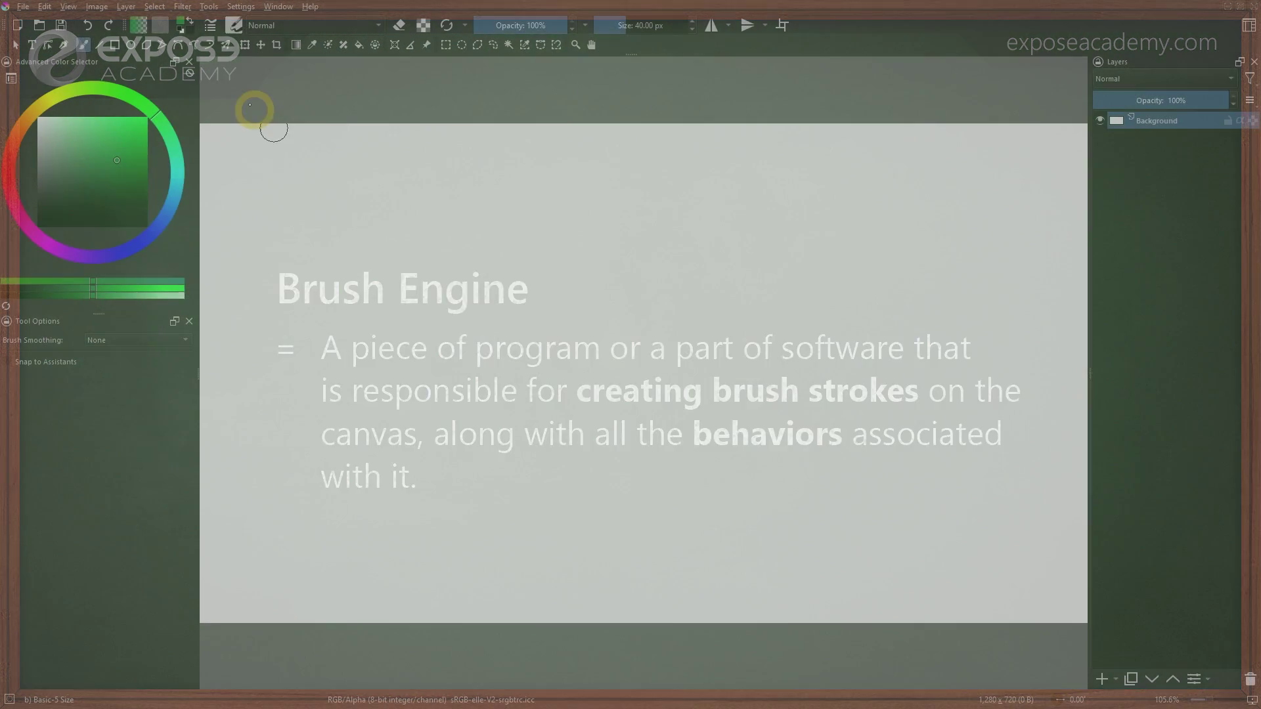
Open the brush editor and browse the Pixel, then Deform engine presets, loading Distort Move
{"action": "left_click", "coordinate": [212, 26]}
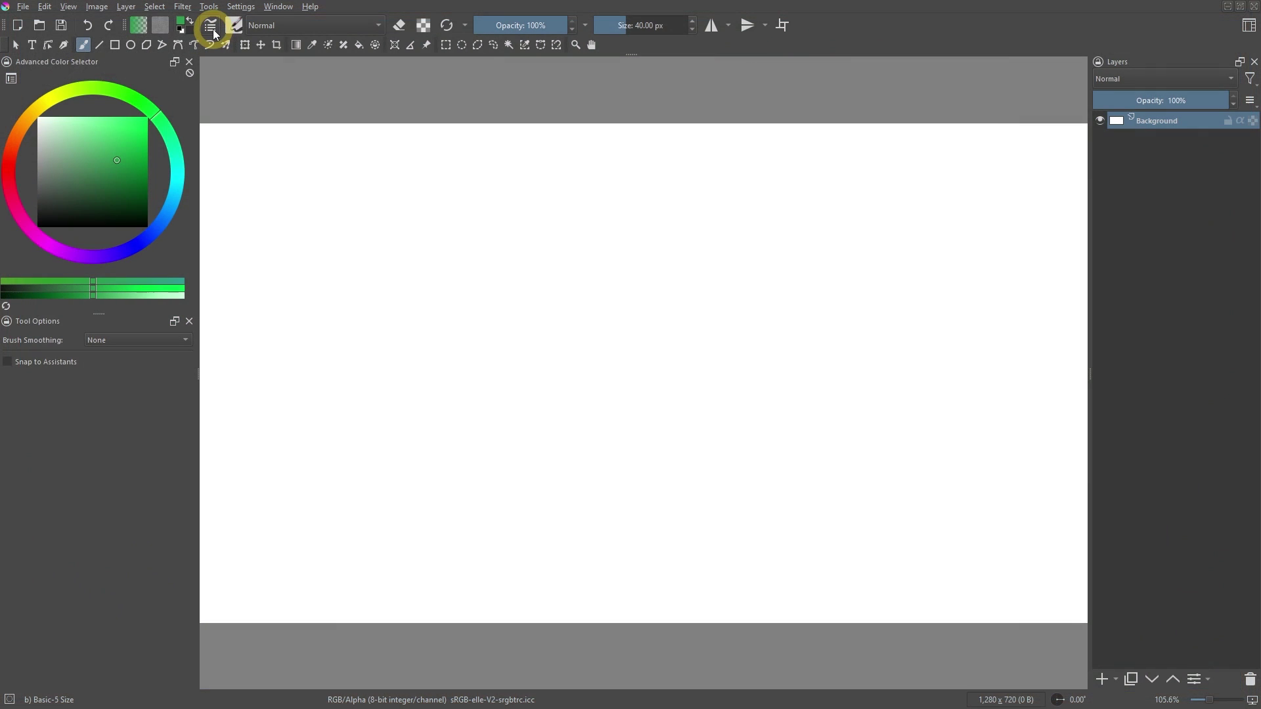
{"action": "left_click", "coordinate": [287, 197]}
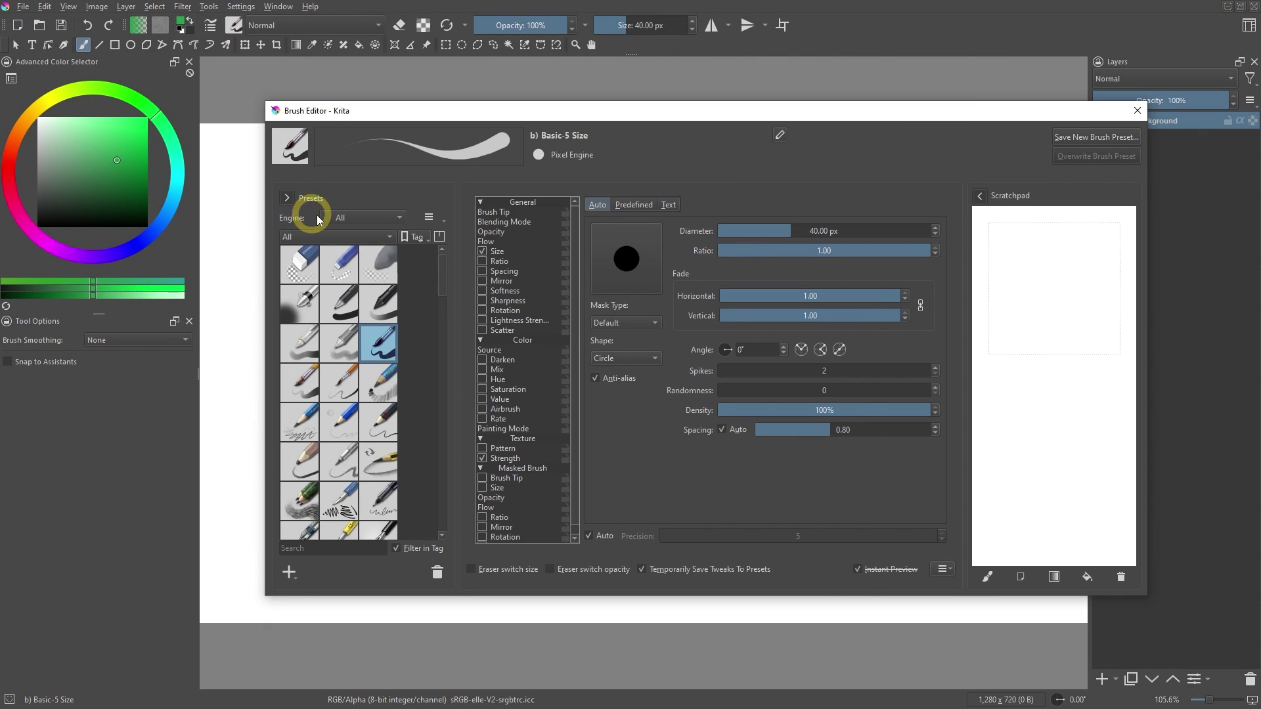
{"action": "left_click", "coordinate": [360, 218]}
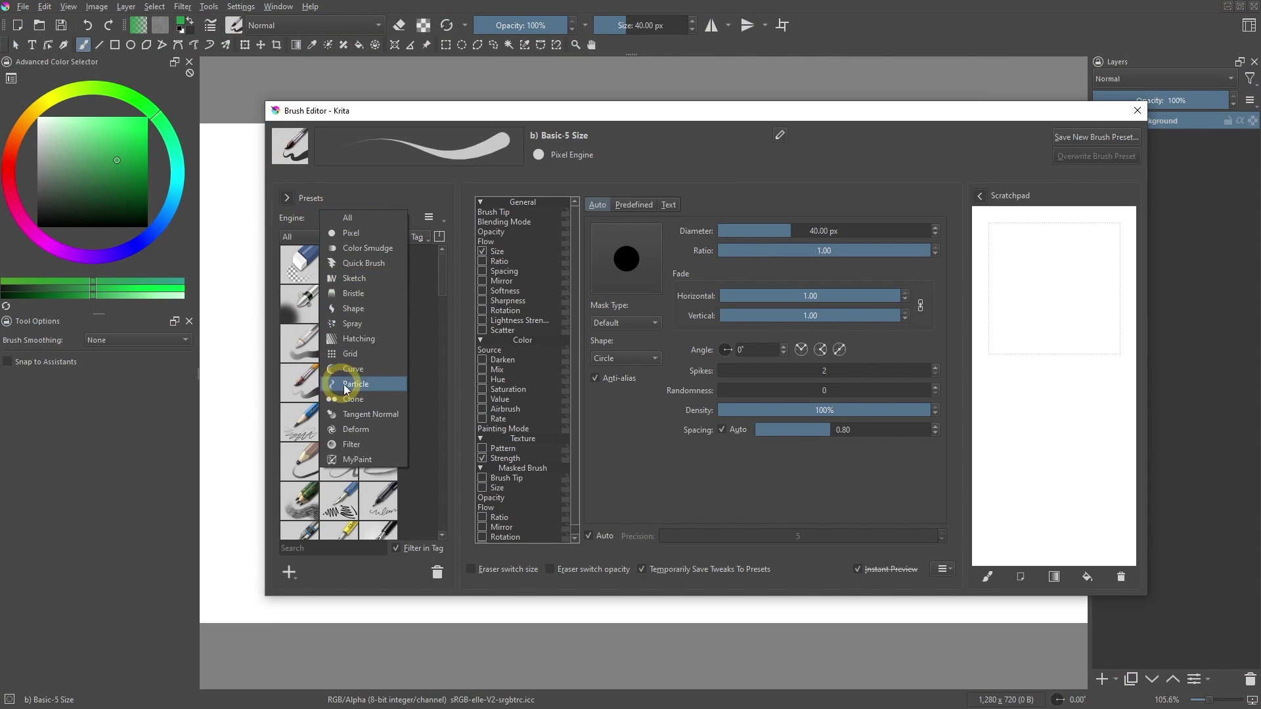
{"action": "left_click", "coordinate": [363, 235]}
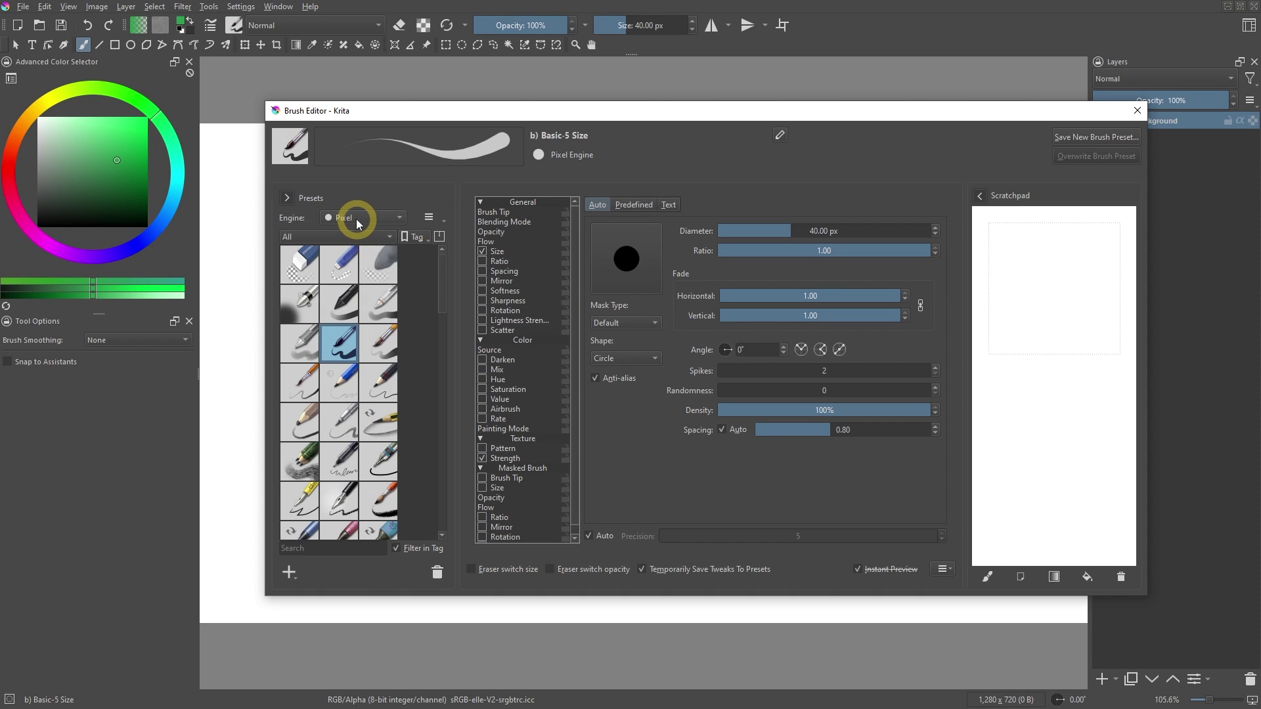
{"action": "left_click", "coordinate": [356, 221]}
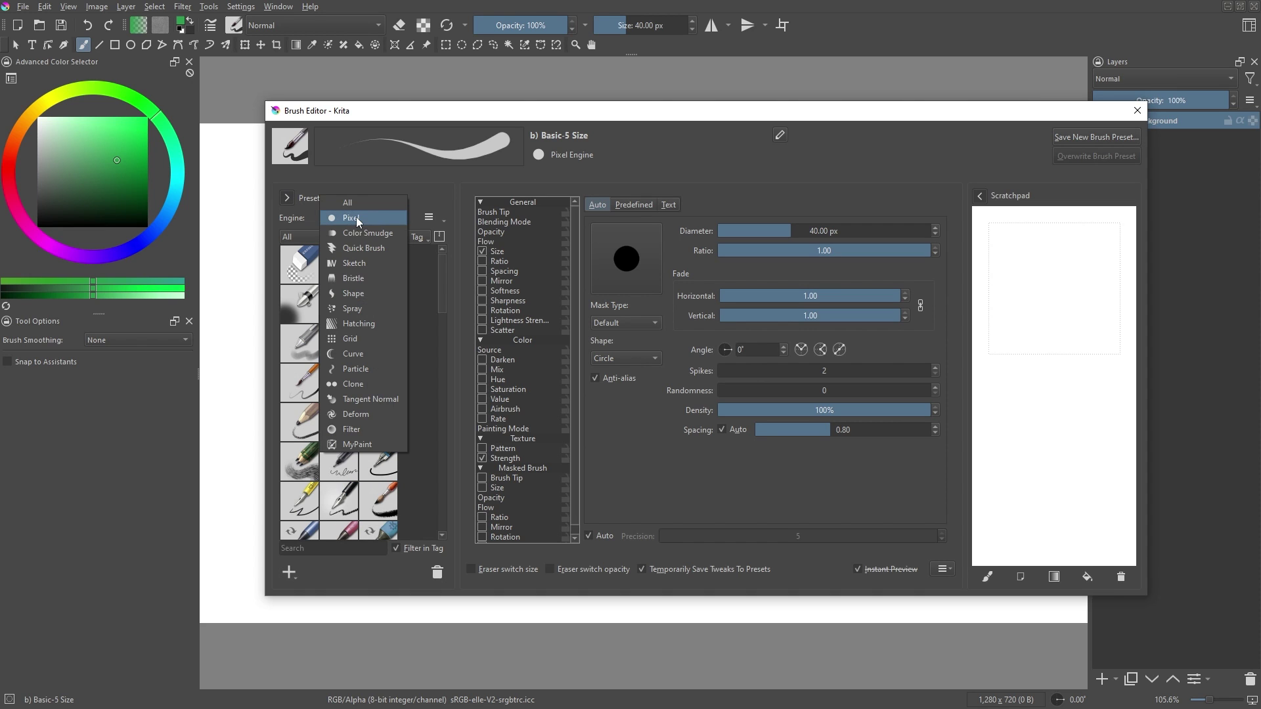
{"action": "left_click", "coordinate": [348, 414]}
{"action": "left_click", "coordinate": [347, 270]}
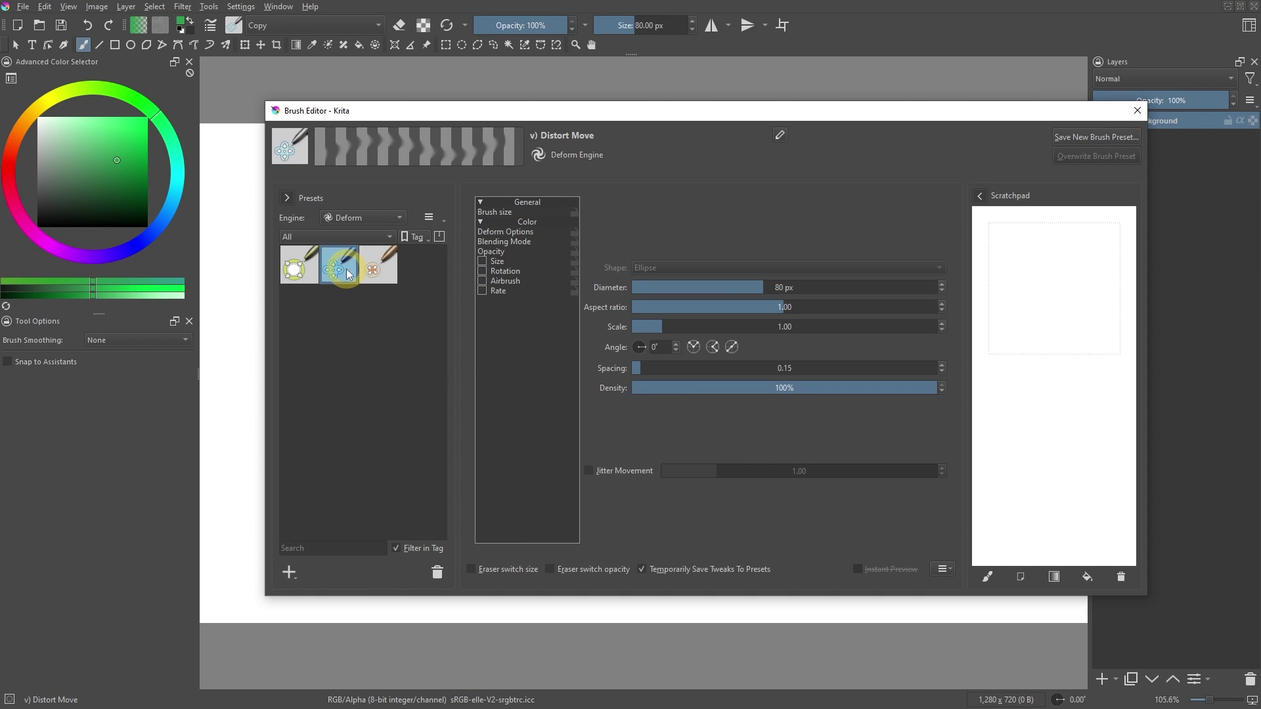
Filter presets to the Color Smudge engine and load Wet Bristles Rough
{"action": "left_click", "coordinate": [358, 218]}
{"action": "left_click", "coordinate": [365, 38]}
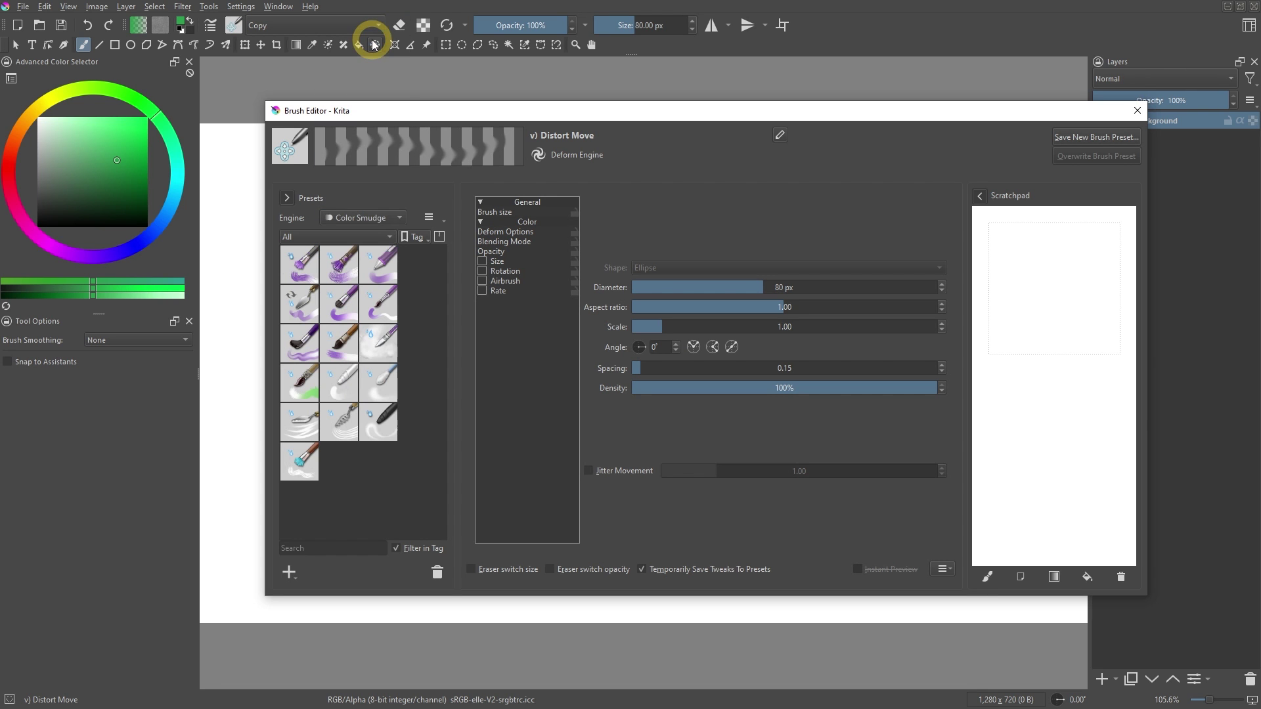
{"action": "left_click", "coordinate": [340, 275]}
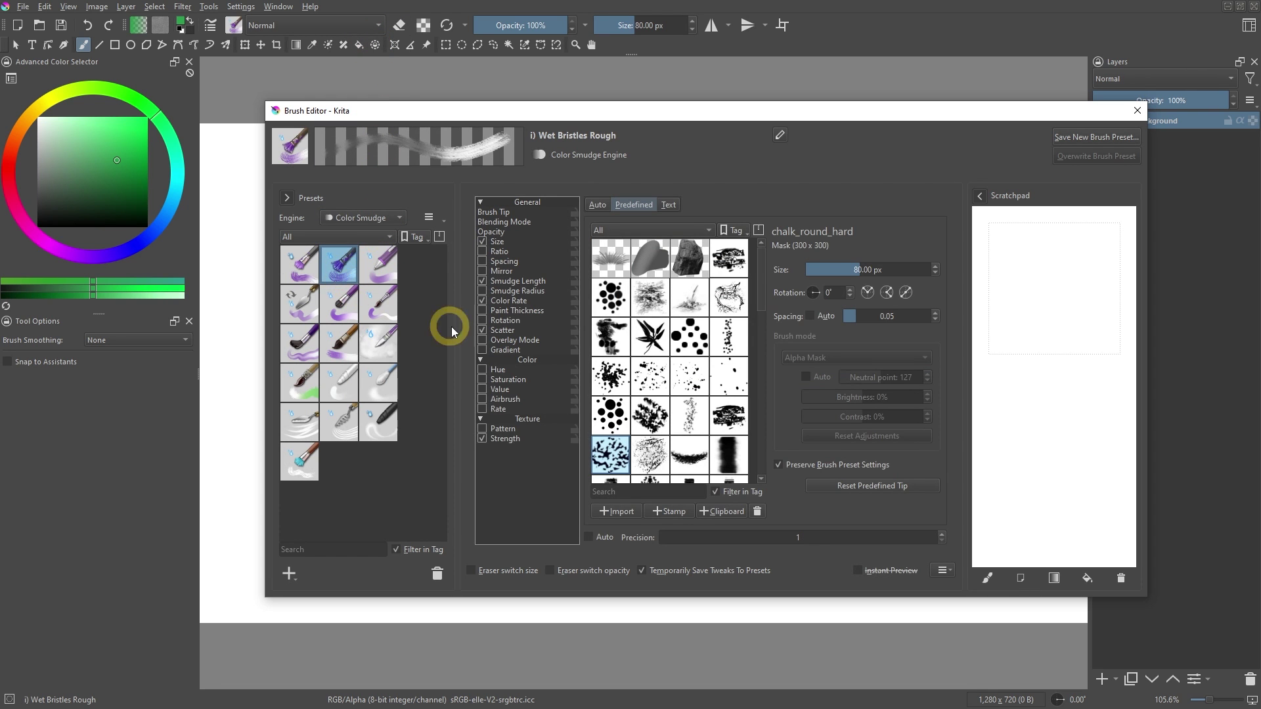
{"action": "scroll", "coordinate": [764, 302], "scroll_direction": "down", "scroll_amount": 2}
{"action": "scroll", "coordinate": [762, 321], "scroll_direction": "down", "scroll_amount": 2}
{"action": "scroll", "coordinate": [766, 338], "scroll_direction": "down", "scroll_amount": 1}
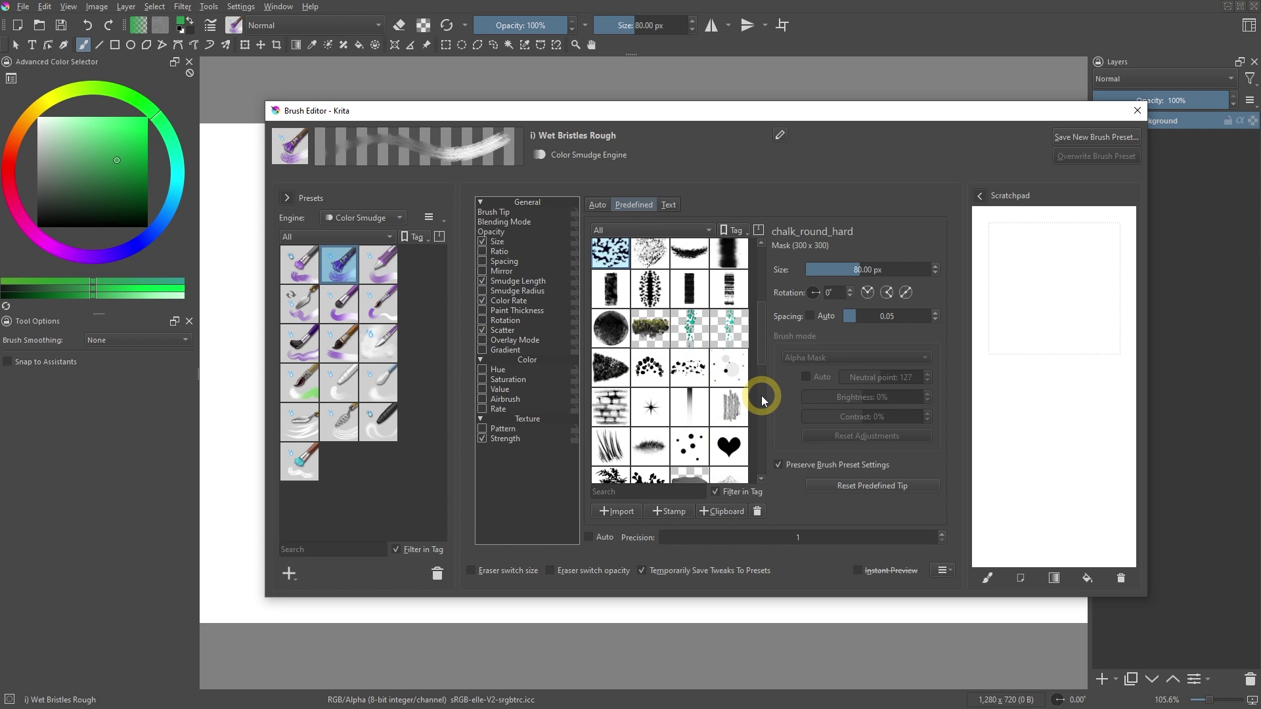
Load the Pixel engine's Stamp Grass Desert preset and stamp desert grass on the scratchpad
{"action": "left_click", "coordinate": [367, 218]}
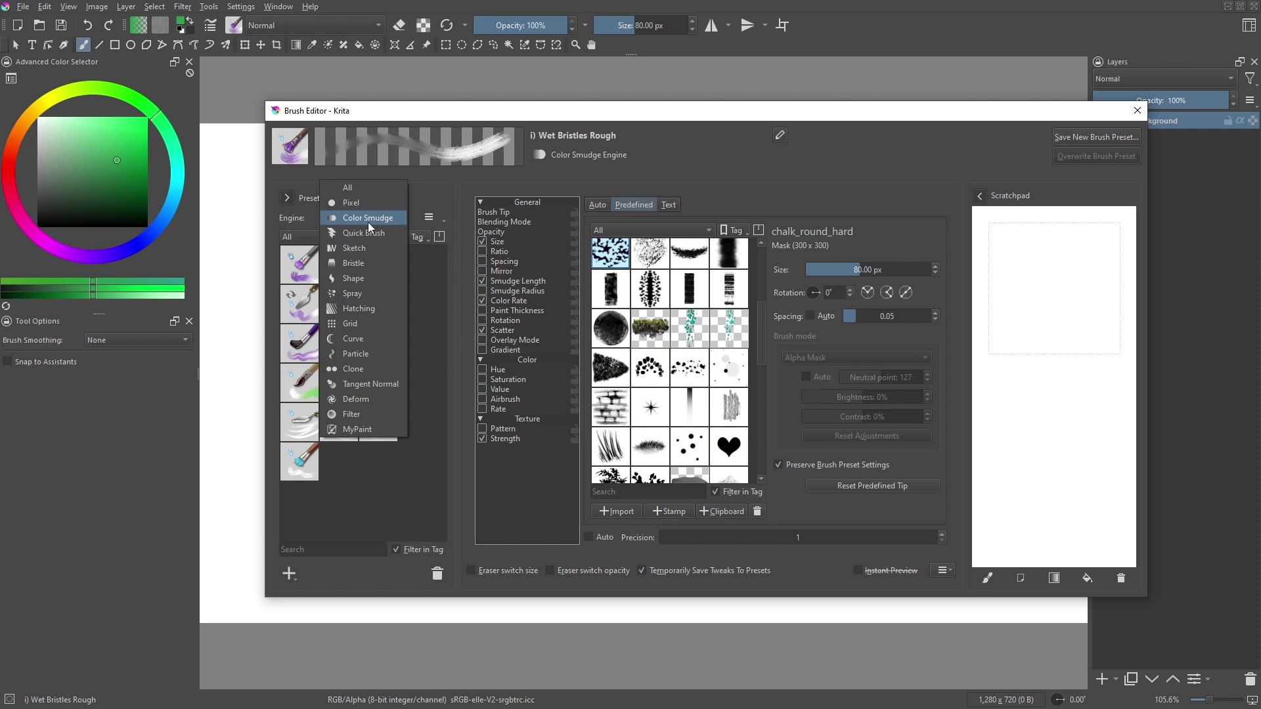
{"action": "left_click", "coordinate": [357, 203]}
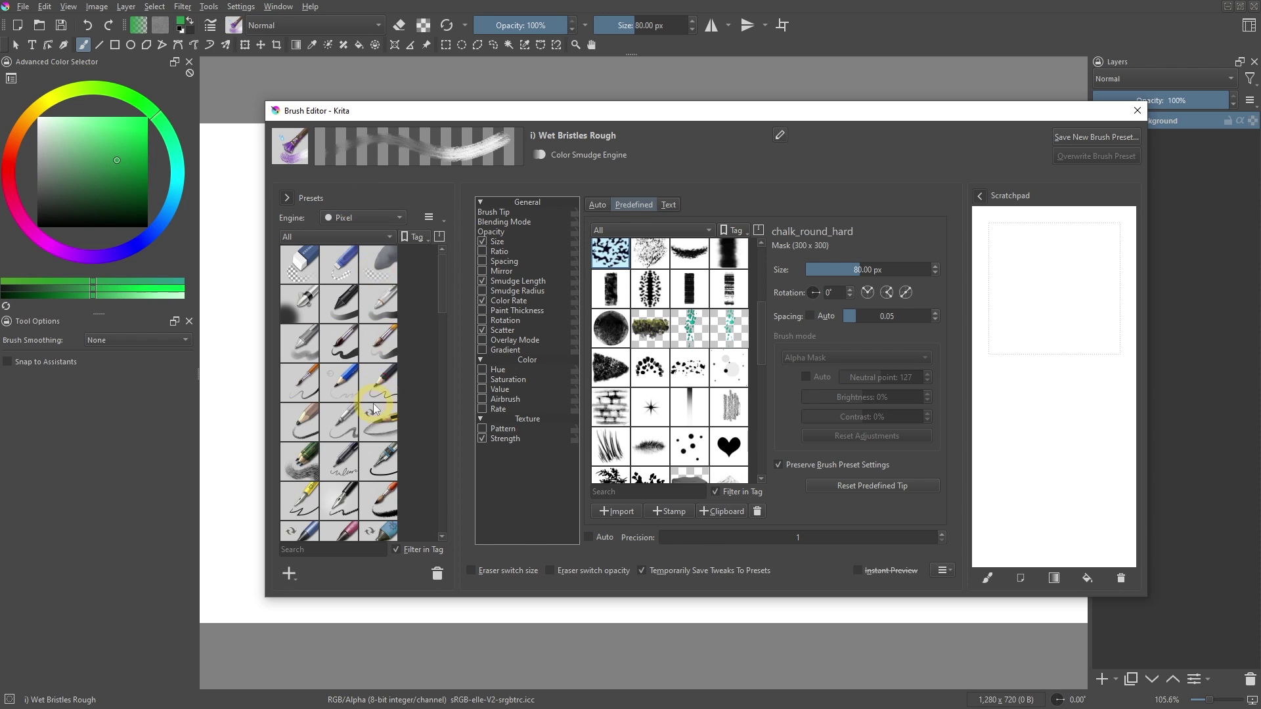
{"action": "scroll", "coordinate": [374, 409], "scroll_direction": "down", "scroll_amount": 3}
{"action": "left_click", "coordinate": [335, 412]}
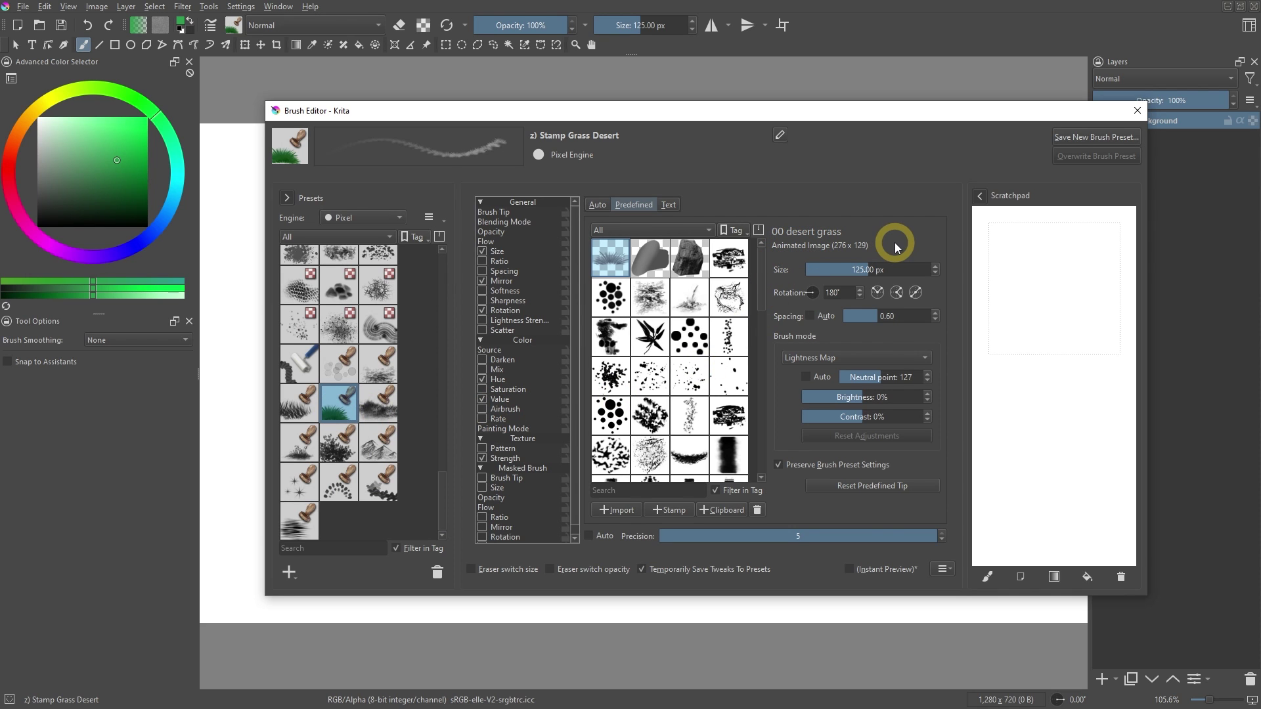
{"action": "mouse_move", "coordinate": [1060, 241]}
{"action": "left_mouse_down"}
{"action": "mouse_move", "coordinate": [1084, 513]}
{"action": "mouse_move", "coordinate": [1011, 439]}
{"action": "mouse_move", "coordinate": [999, 267]}
{"action": "mouse_move", "coordinate": [1022, 329]}
{"action": "mouse_move", "coordinate": [1018, 386]}
{"action": "mouse_move", "coordinate": [1050, 414]}
{"action": "mouse_move", "coordinate": [1014, 464]}
{"action": "mouse_move", "coordinate": [1093, 526]}
{"action": "mouse_move", "coordinate": [1038, 542]}
{"action": "left_mouse_up"}
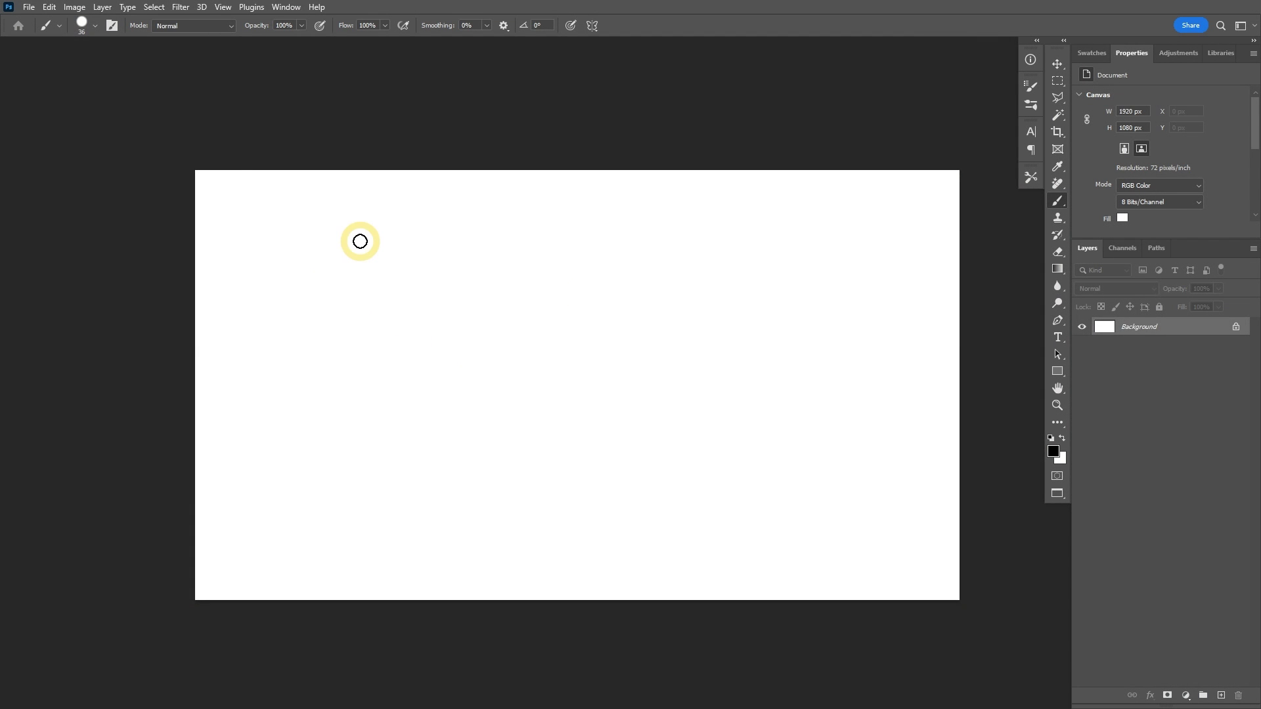
Enlarge the brush preset picker and try a 'pencil' search before clearing it
{"action": "left_click", "coordinate": [96, 26]}
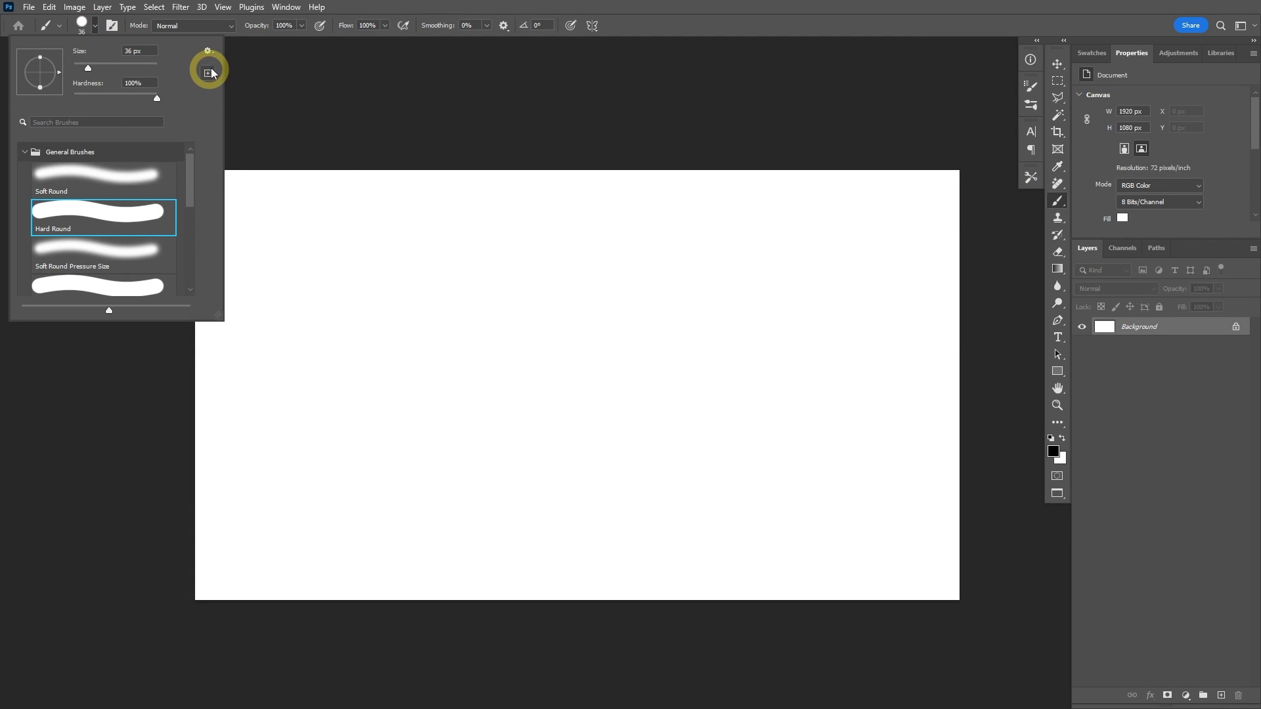
{"action": "left_click", "coordinate": [207, 51]}
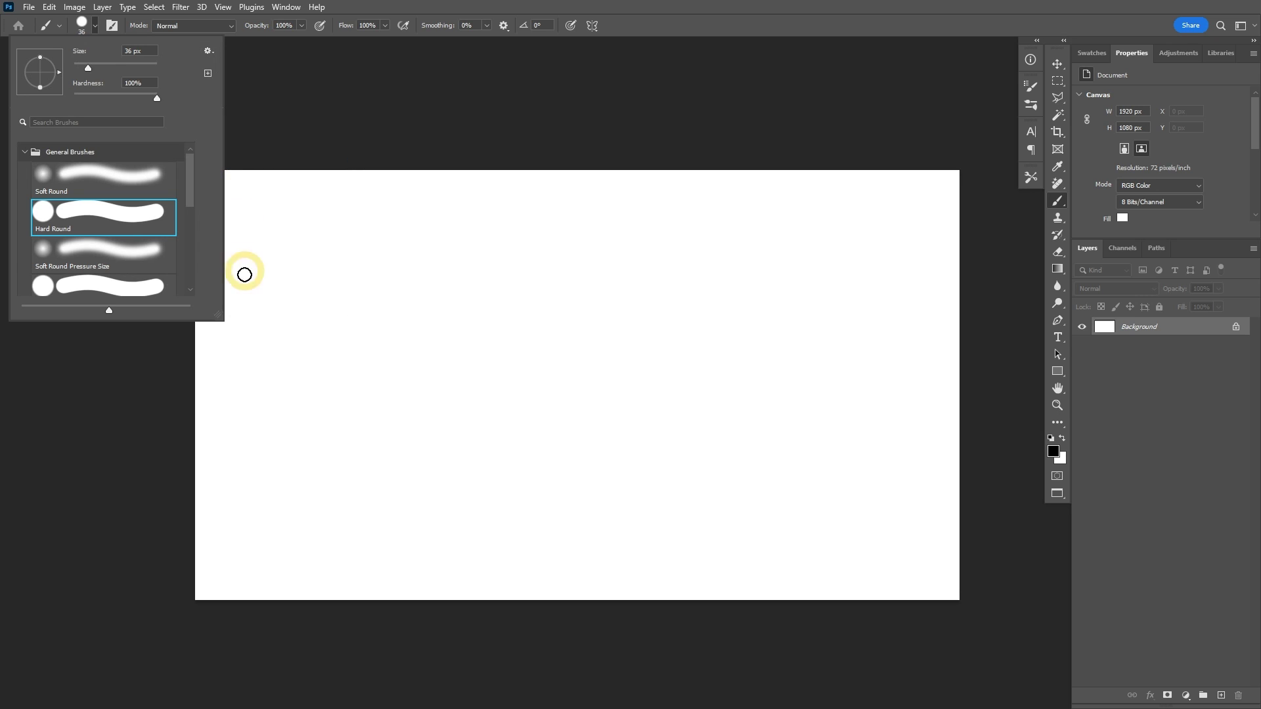
{"action": "mouse_move", "coordinate": [217, 316]}
{"action": "left_mouse_down"}
{"action": "mouse_move", "coordinate": [471, 472]}
{"action": "mouse_move", "coordinate": [484, 495]}
{"action": "left_mouse_up"}
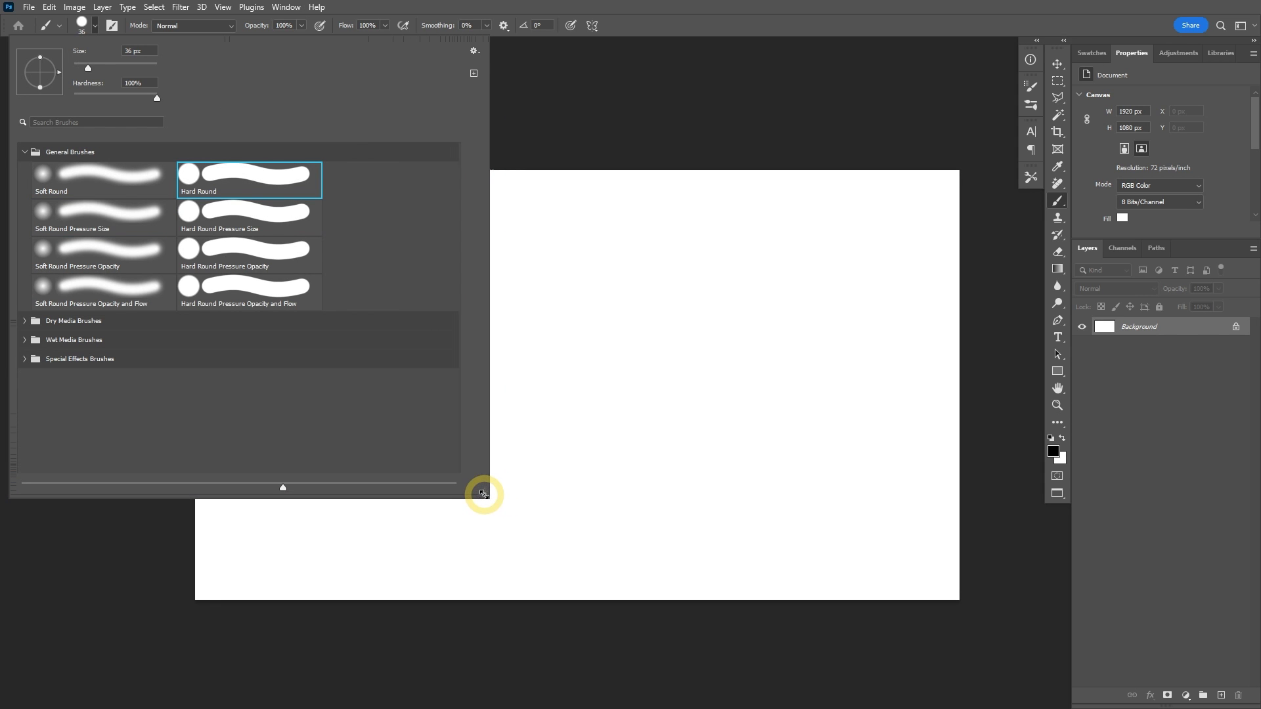
{"action": "left_click", "coordinate": [99, 123]}
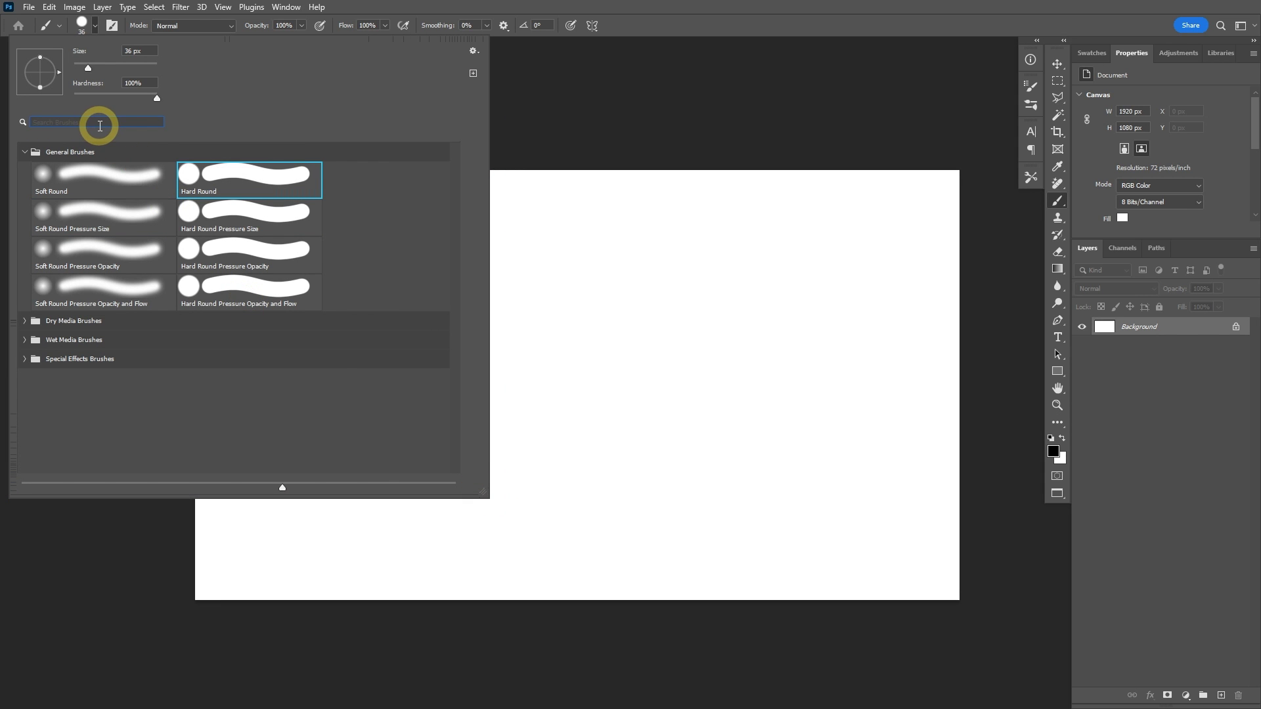
{"action": "type", "text": "pencil"}
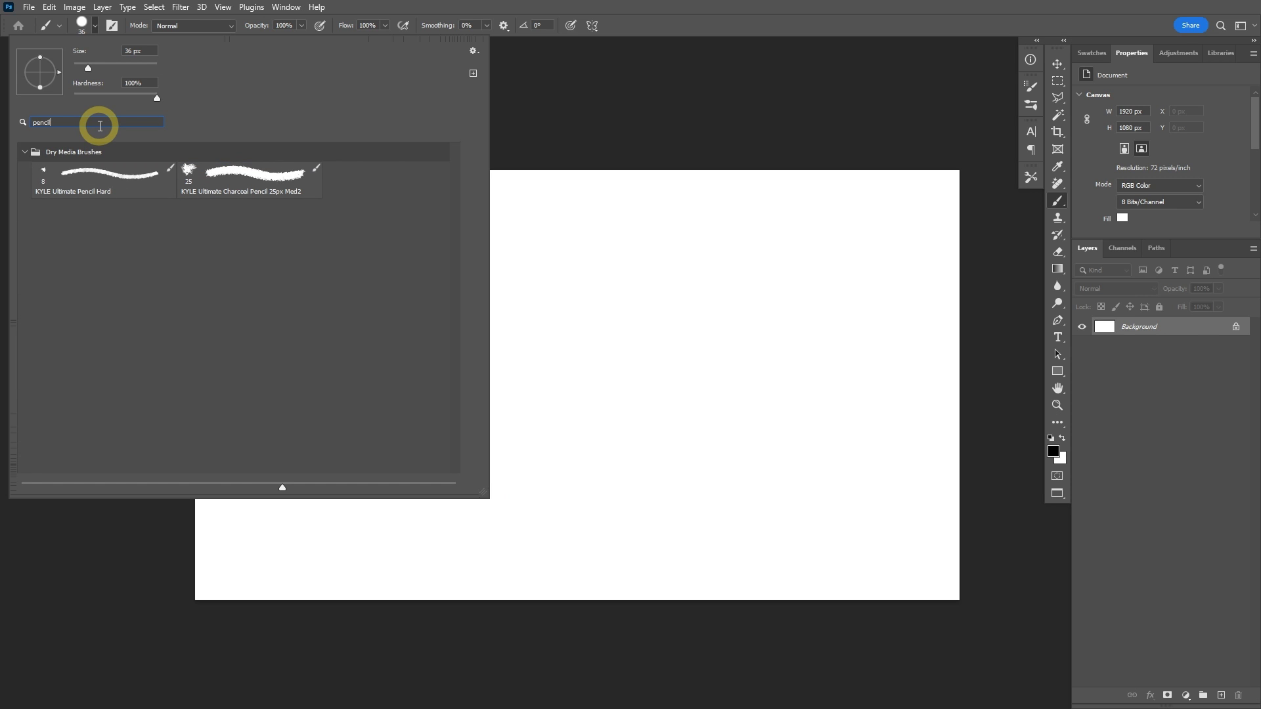
{"action": "key", "text": "BackSpace"}
{"action": "key", "text": "BackSpace"}
{"action": "key", "text": "BackSpace"}
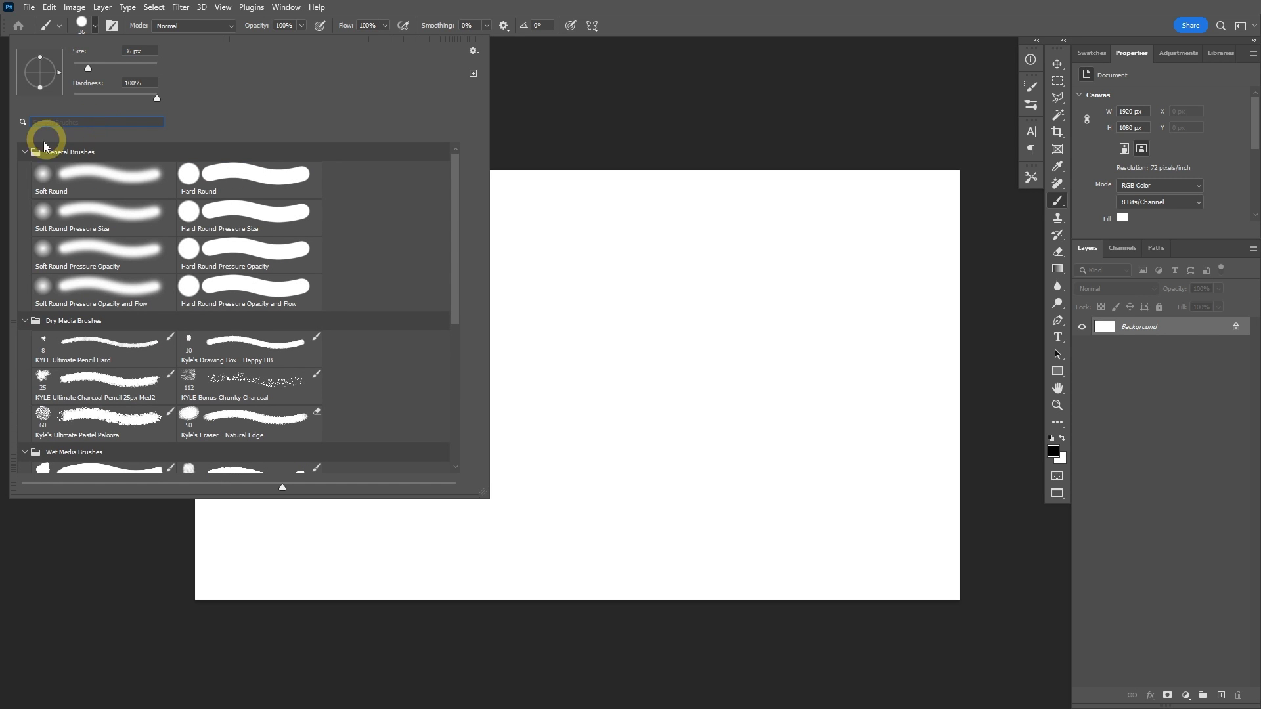
Collapse the brush groups, choose Soft Round from General Brushes, and bring presets up on the canvas
{"action": "left_click", "coordinate": [25, 152]}
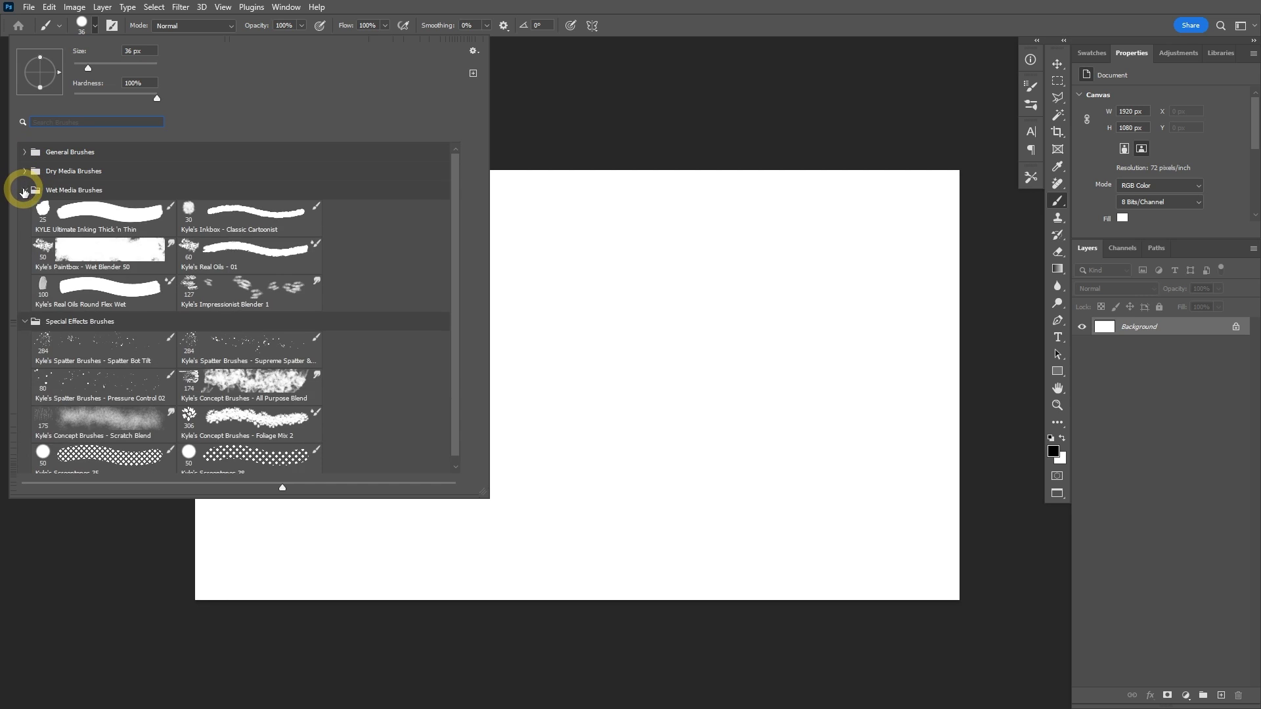
{"action": "left_click", "coordinate": [25, 190]}
{"action": "left_click", "coordinate": [25, 209]}
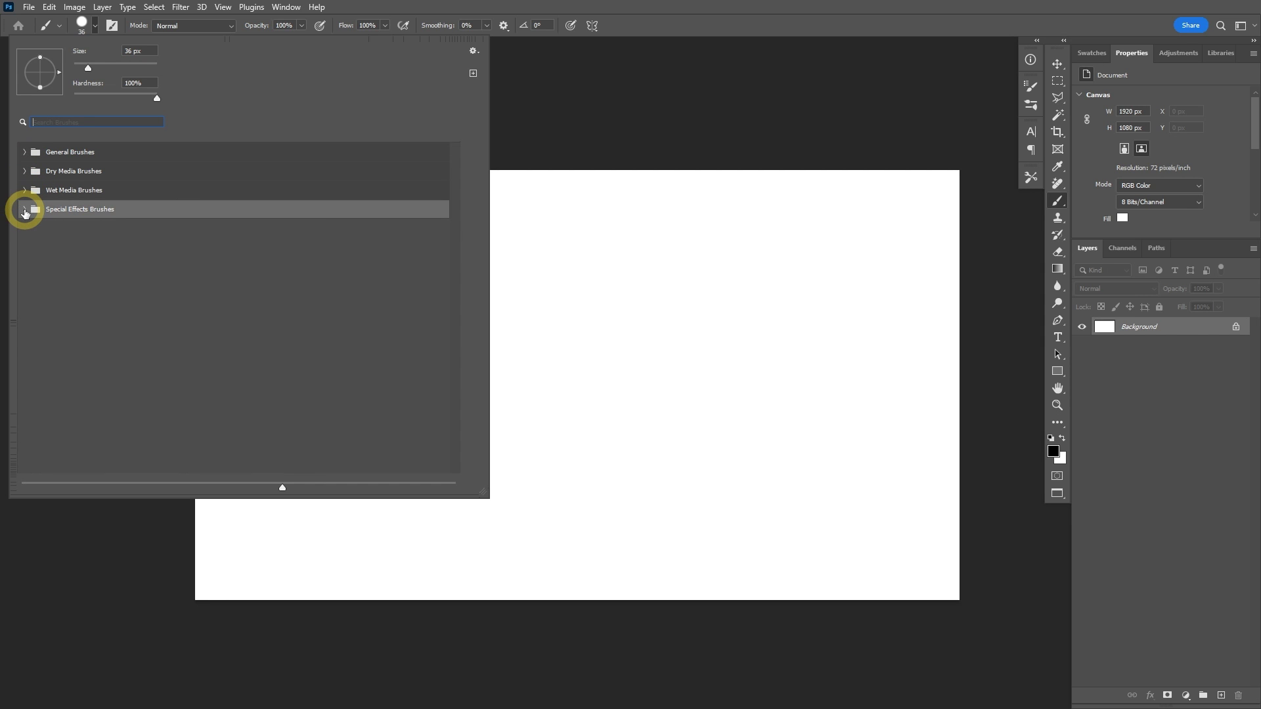
{"action": "left_click", "coordinate": [24, 151]}
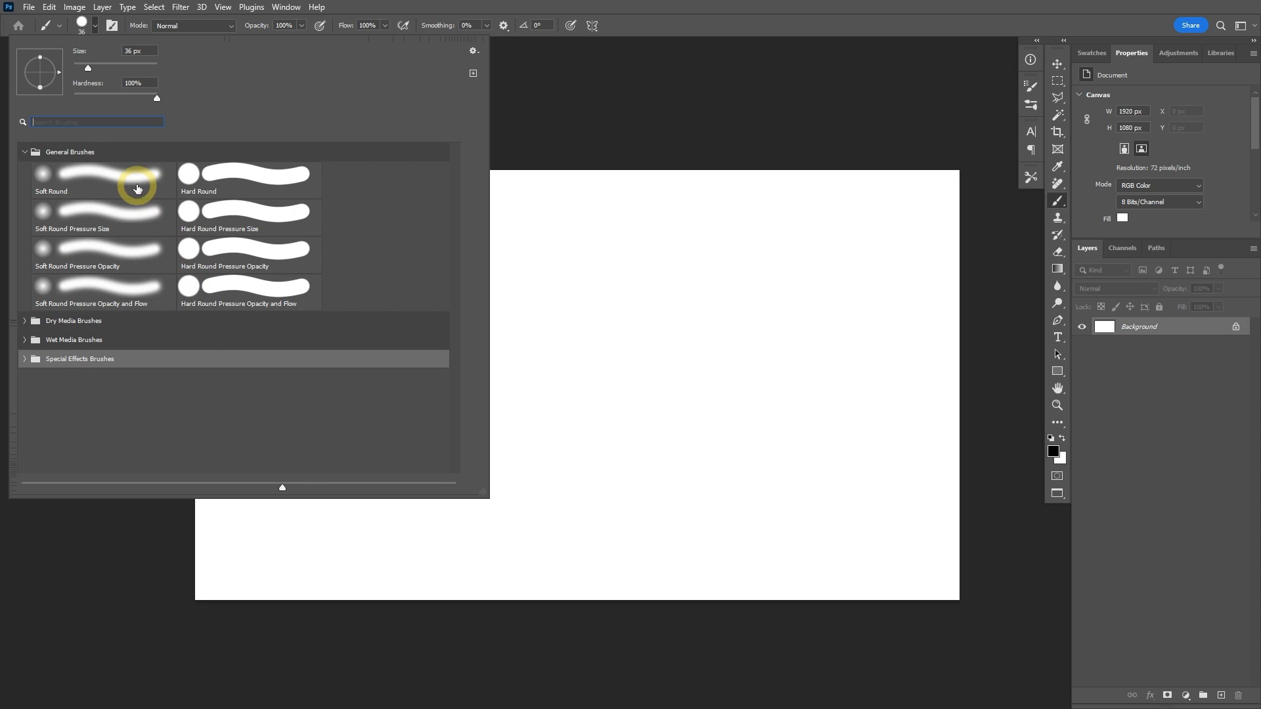
{"action": "left_click", "coordinate": [136, 185]}
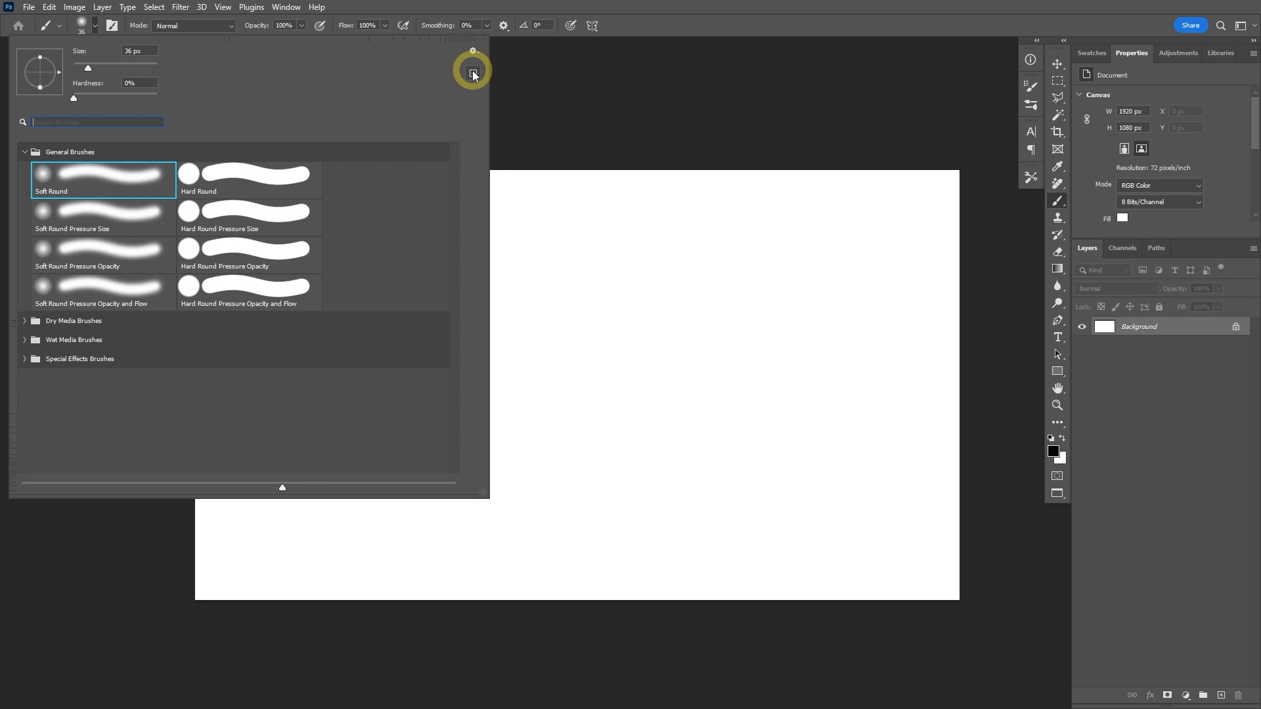
{"action": "key", "text": "Return"}
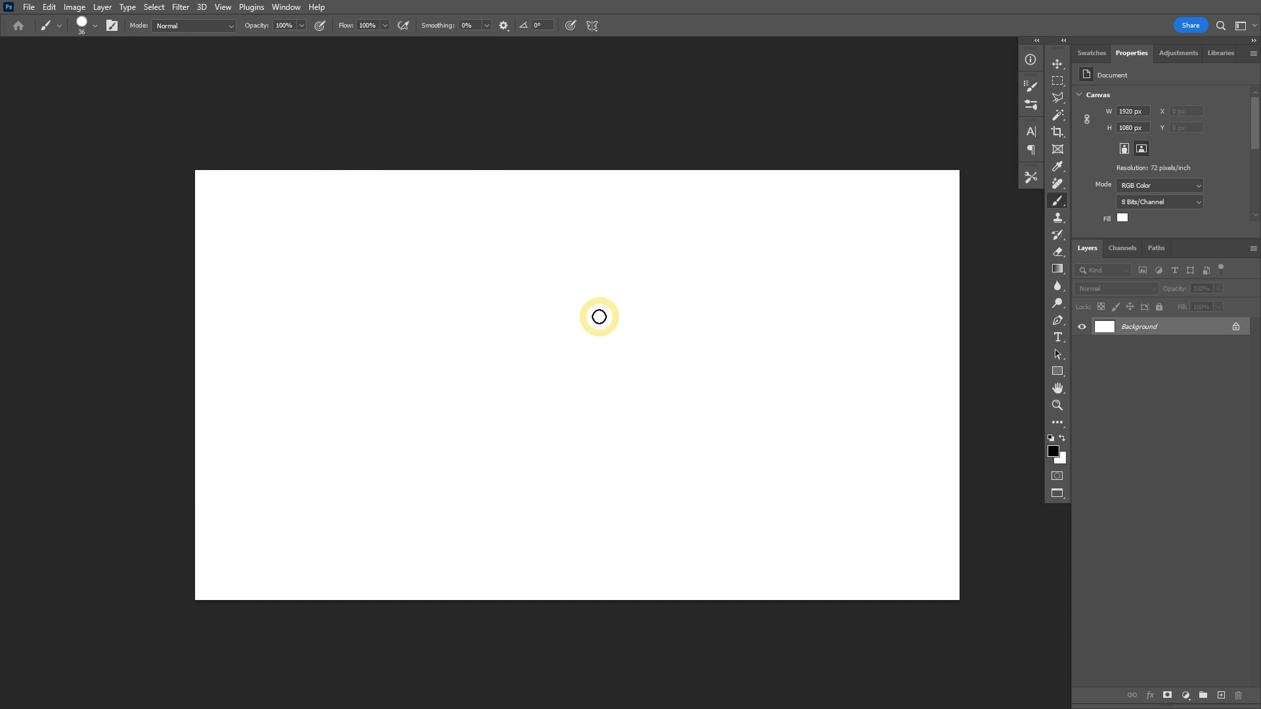
{"action": "right_click", "coordinate": [599, 316]}
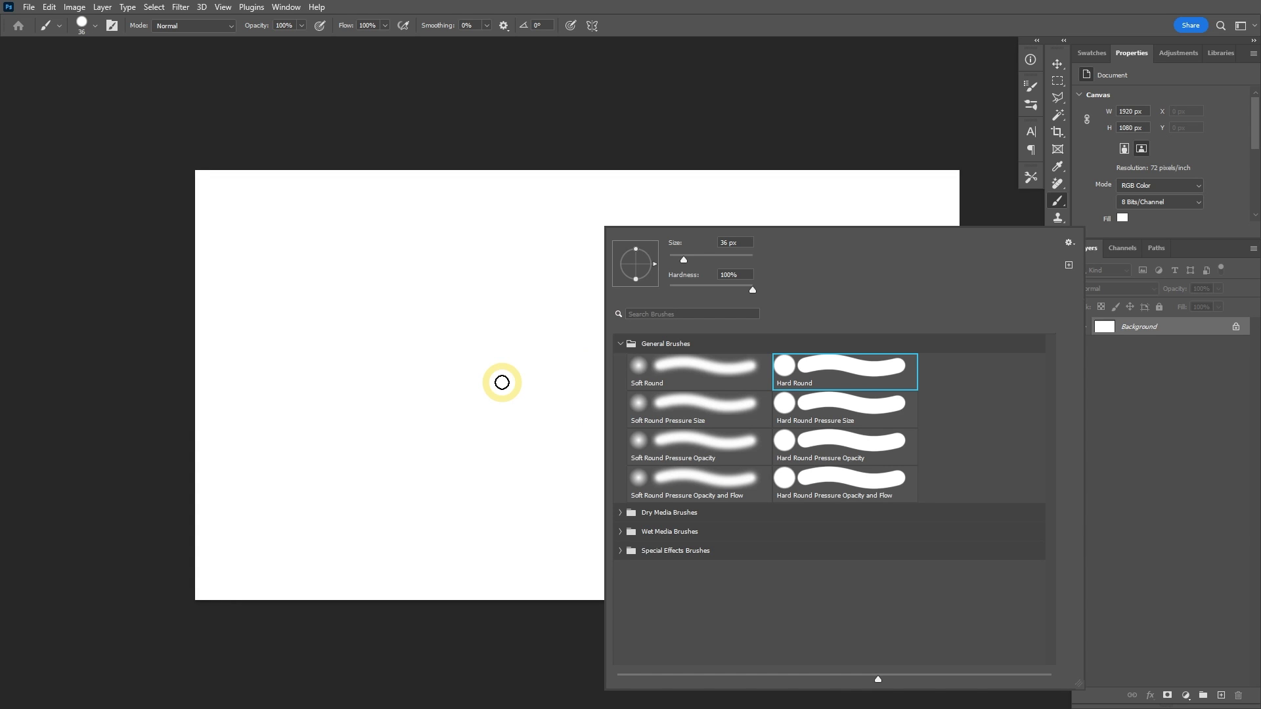
Check the Tool Preset picker and Tool Presets panel, finding no saved brush presets
{"action": "left_click", "coordinate": [60, 27]}
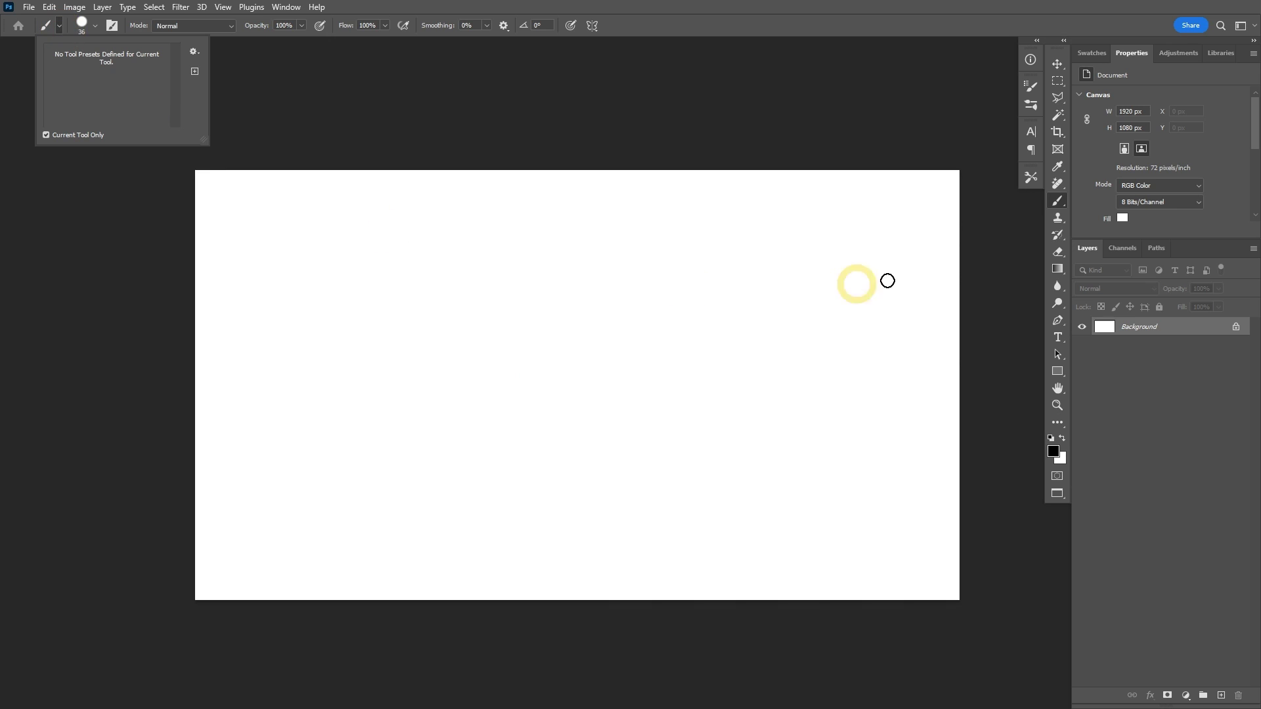
{"action": "left_click", "coordinate": [1030, 177]}
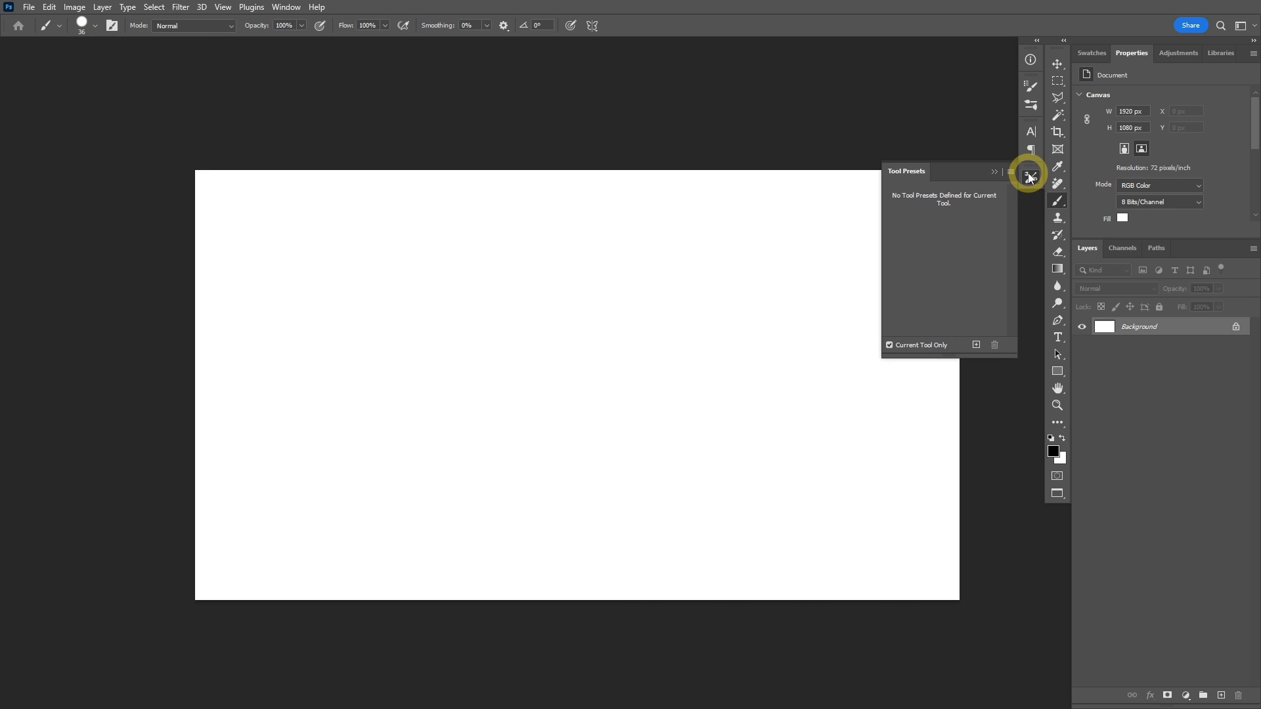
{"action": "left_click", "coordinate": [1030, 177]}
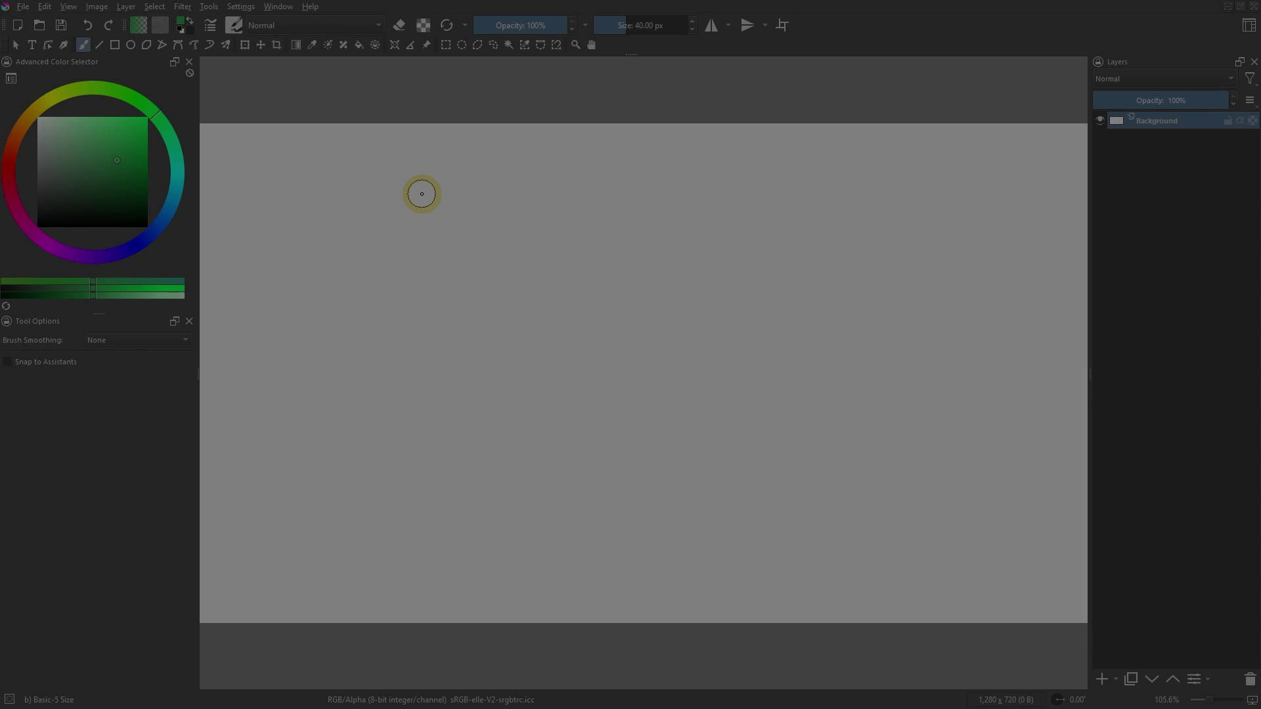
{"action": "left_click", "coordinate": [235, 25]}
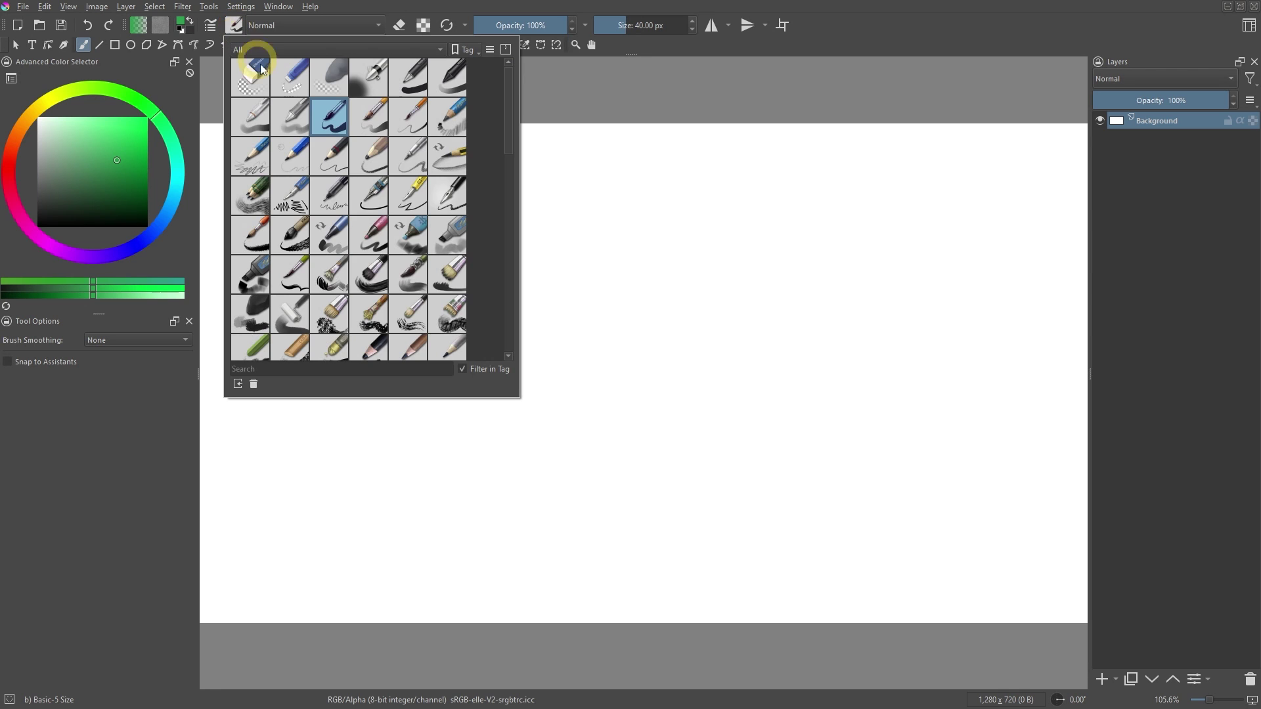
{"action": "scroll", "coordinate": [365, 240], "scroll_direction": "down", "scroll_amount": 3}
{"action": "scroll", "coordinate": [366, 245], "scroll_direction": "up", "scroll_amount": 3}
{"action": "left_click", "coordinate": [362, 370]}
{"action": "type", "text": "pencil"}
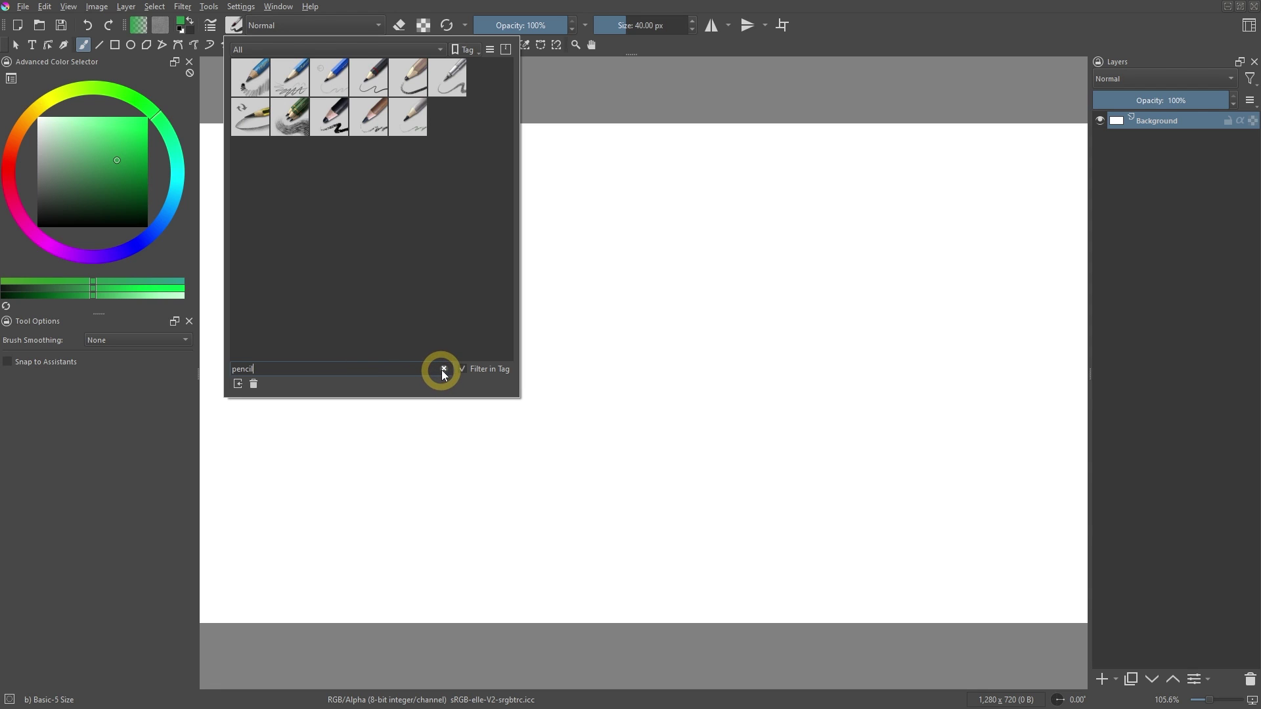
{"action": "left_click", "coordinate": [443, 369]}
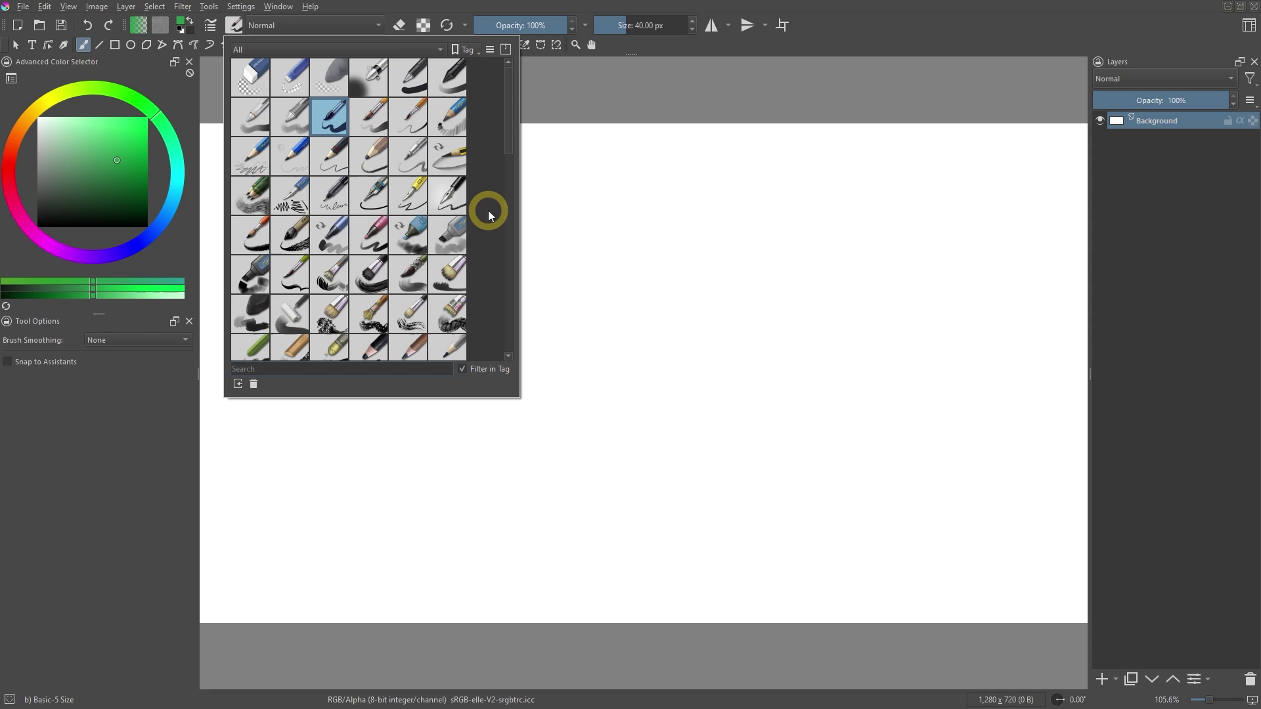
{"action": "left_click", "coordinate": [397, 48]}
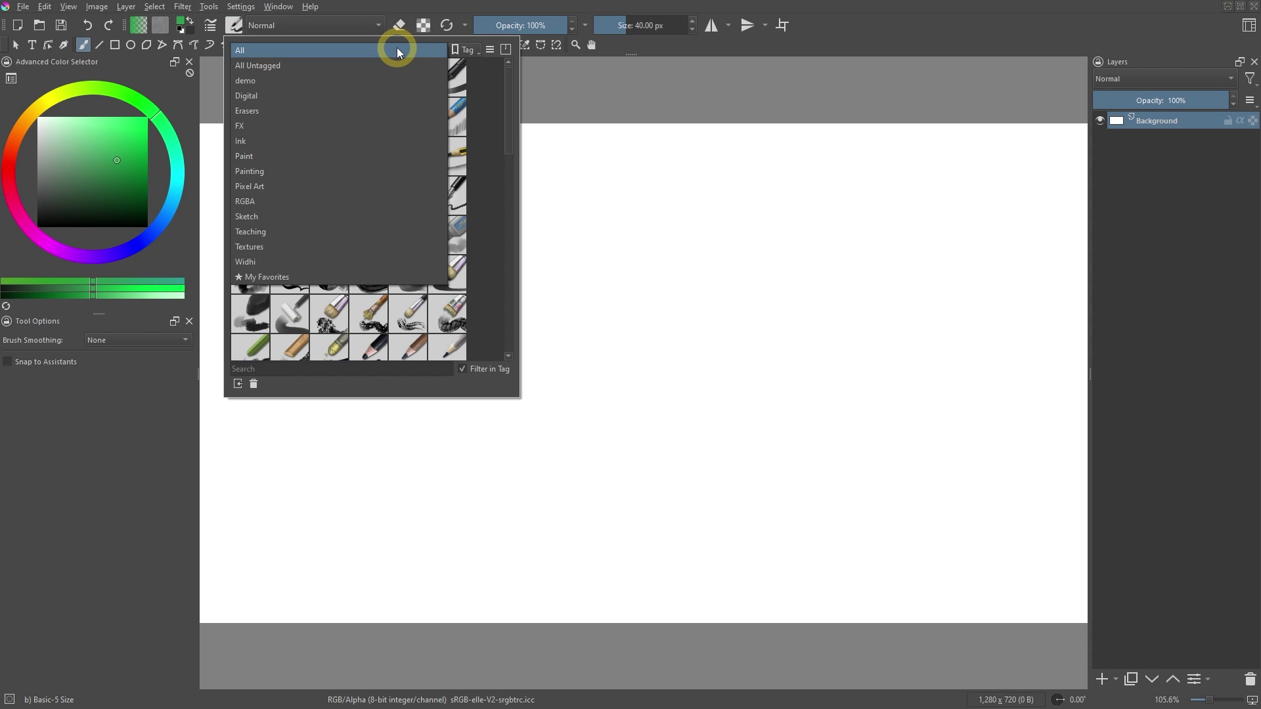
{"action": "left_click", "coordinate": [397, 50]}
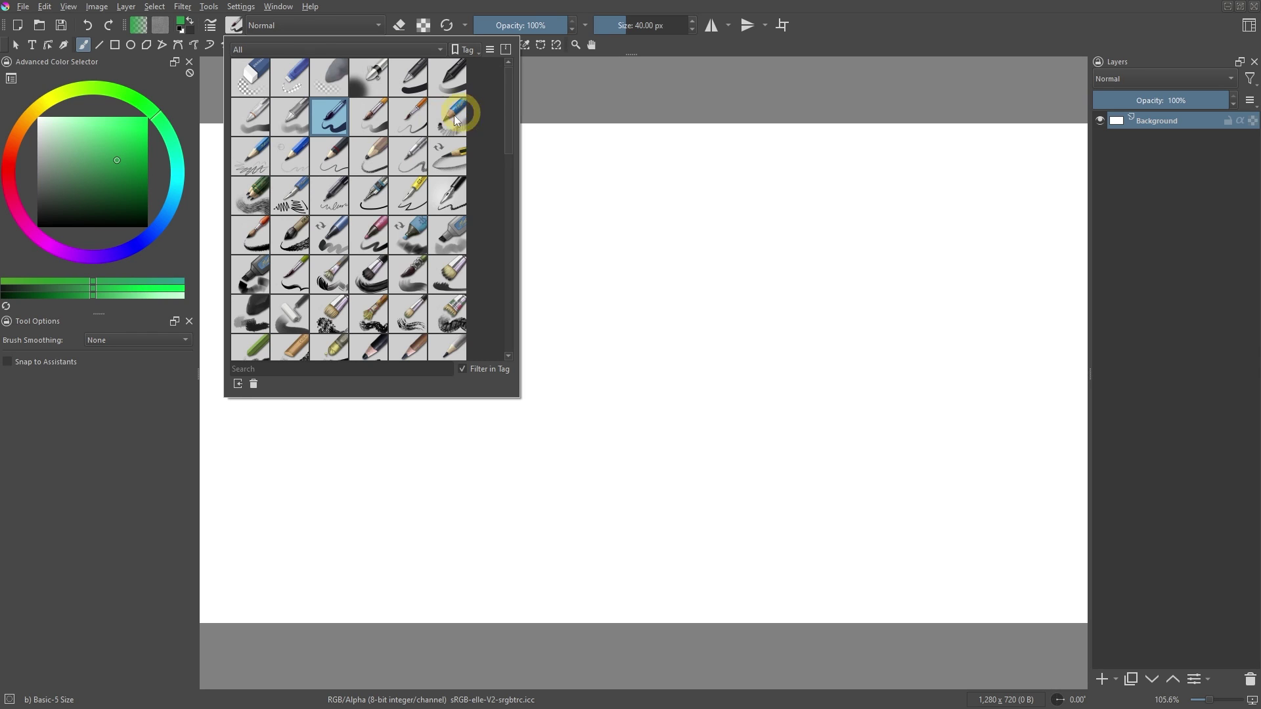
{"action": "right_click", "coordinate": [330, 125]}
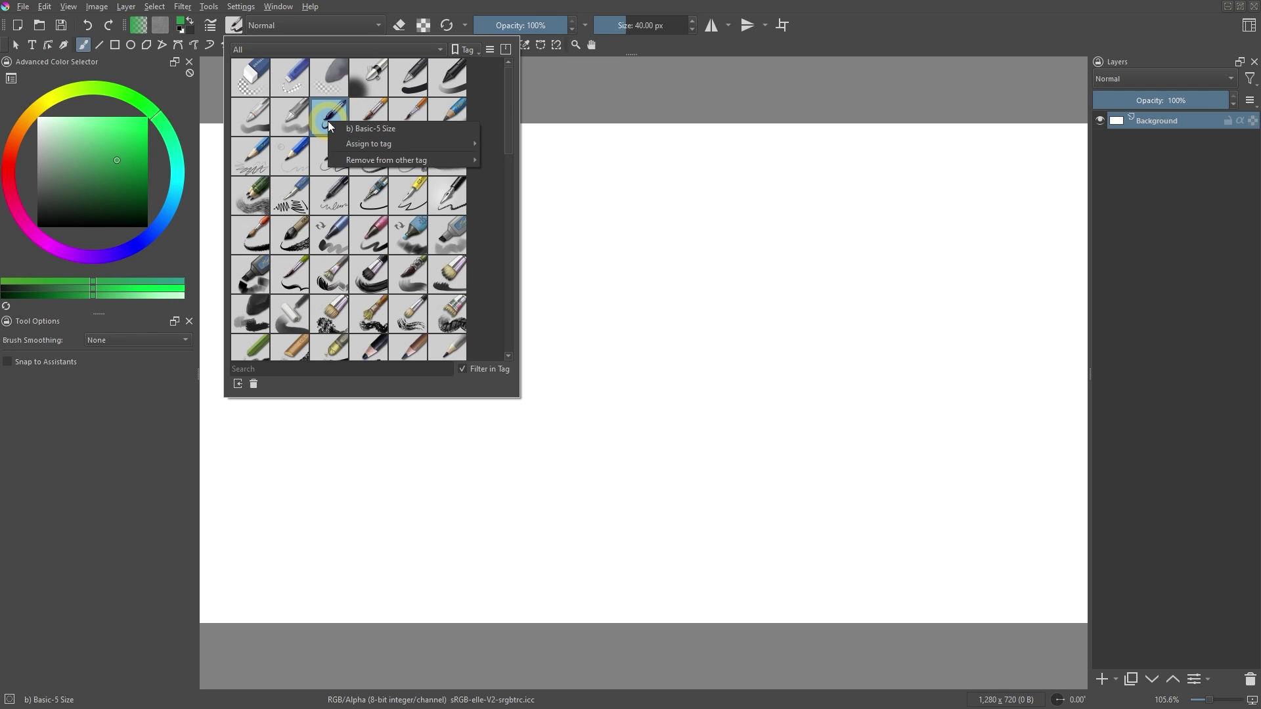
{"action": "mouse_move", "coordinate": [394, 160]}
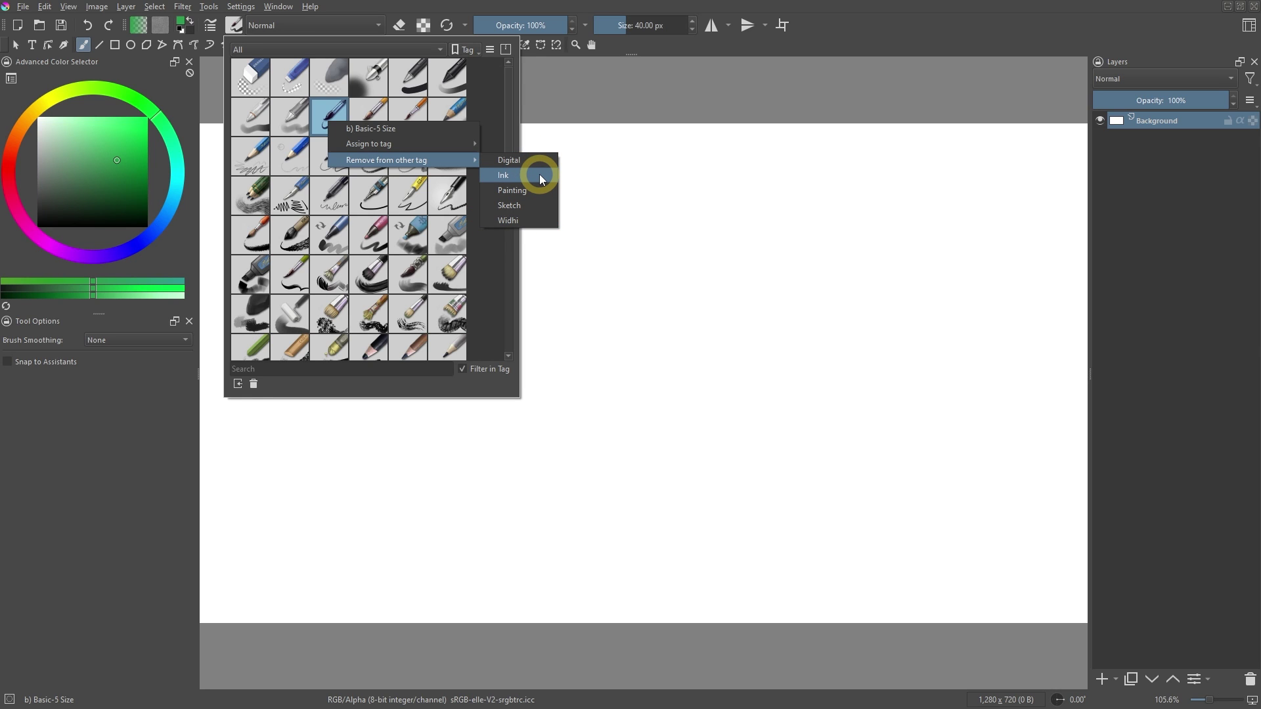
{"action": "left_click", "coordinate": [719, 304]}
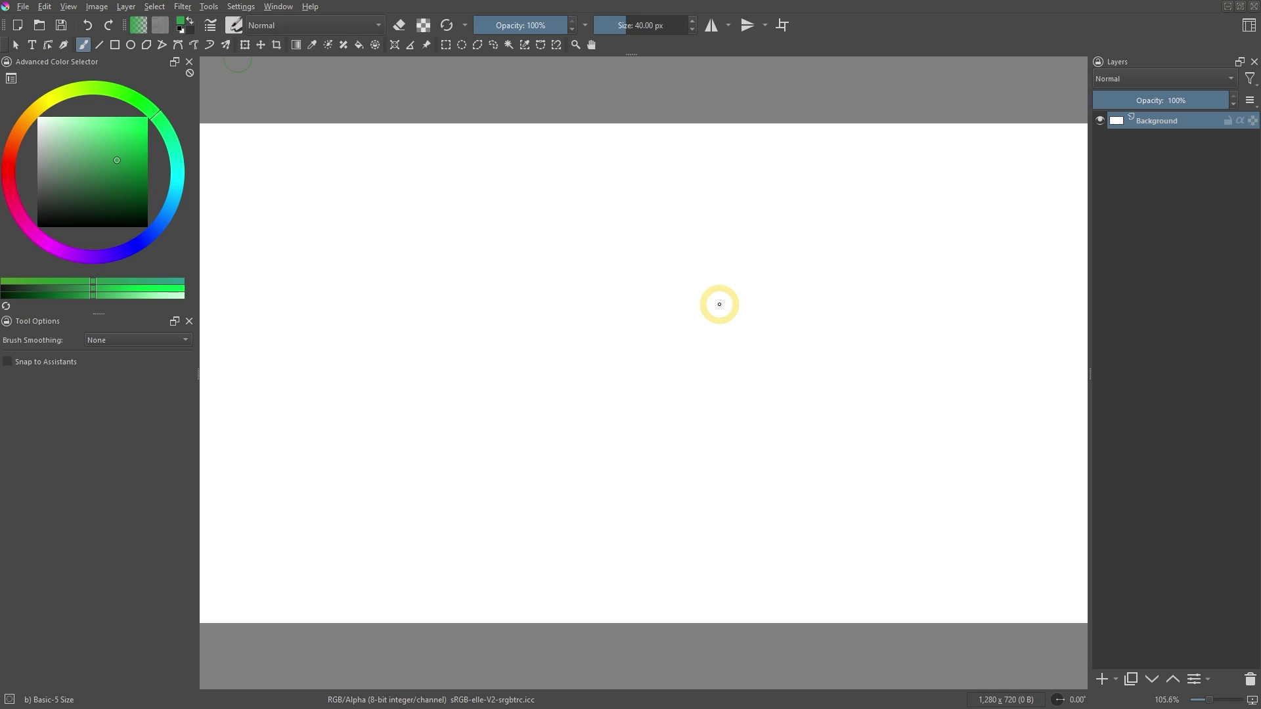
{"action": "right_click", "coordinate": [719, 304]}
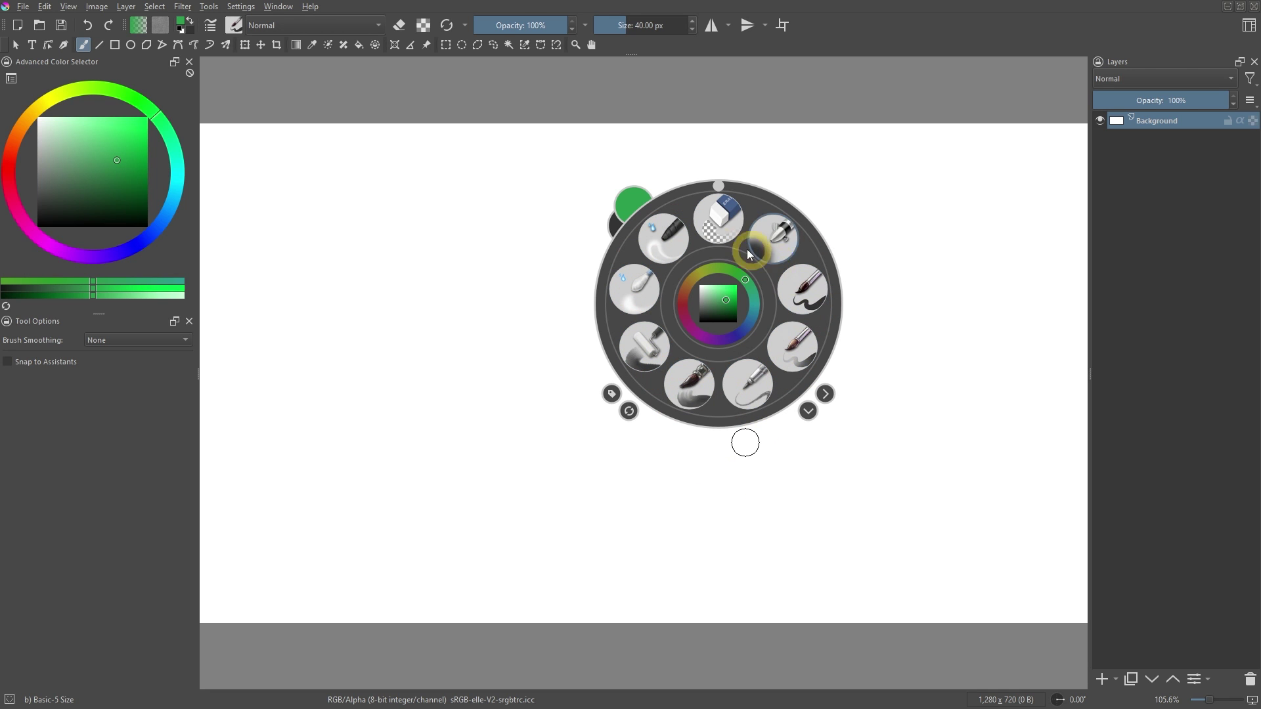
{"action": "left_click", "coordinate": [611, 394]}
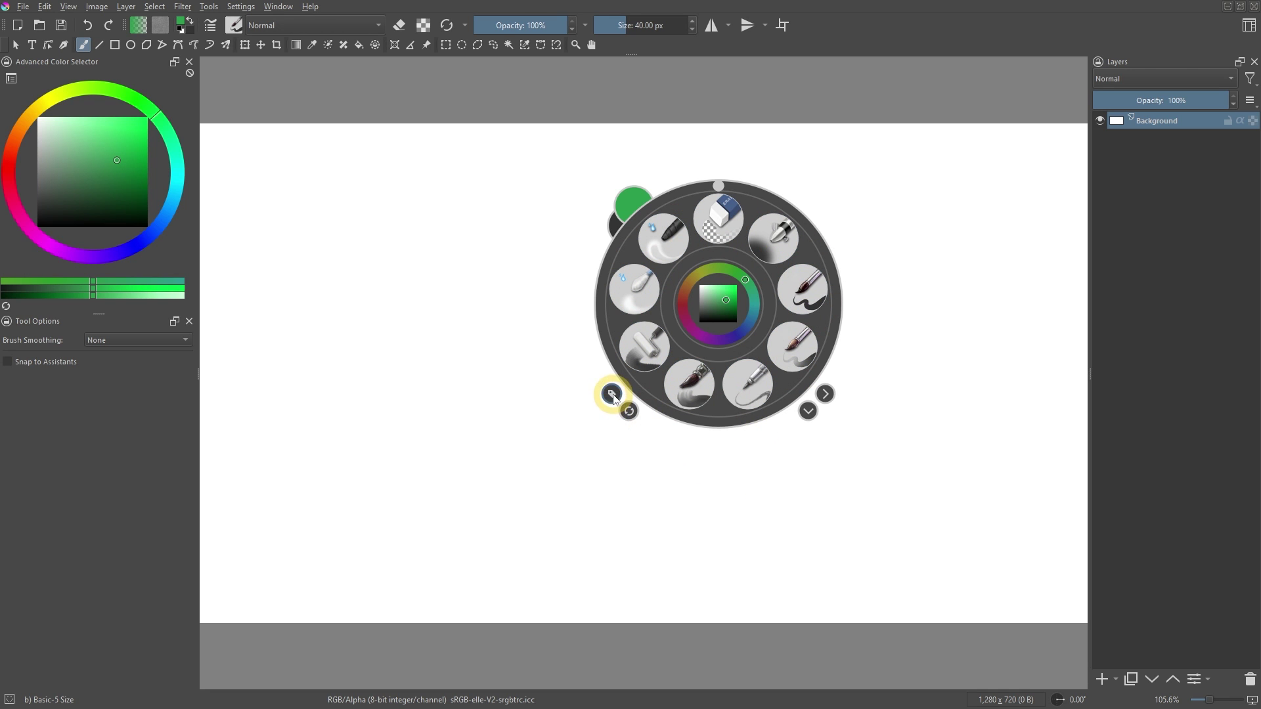
{"action": "left_click", "coordinate": [652, 523]}
{"action": "left_click", "coordinate": [611, 394]}
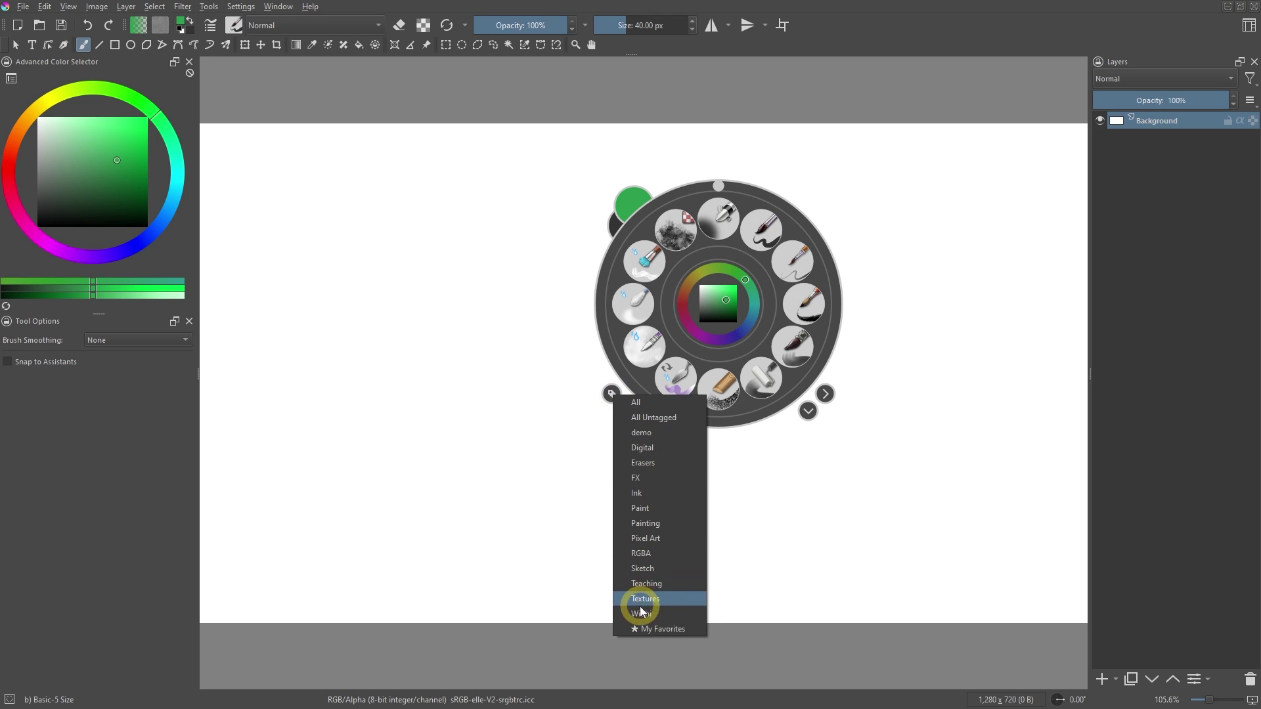
{"action": "left_click", "coordinate": [642, 610]}
{"action": "left_click", "coordinate": [806, 497]}
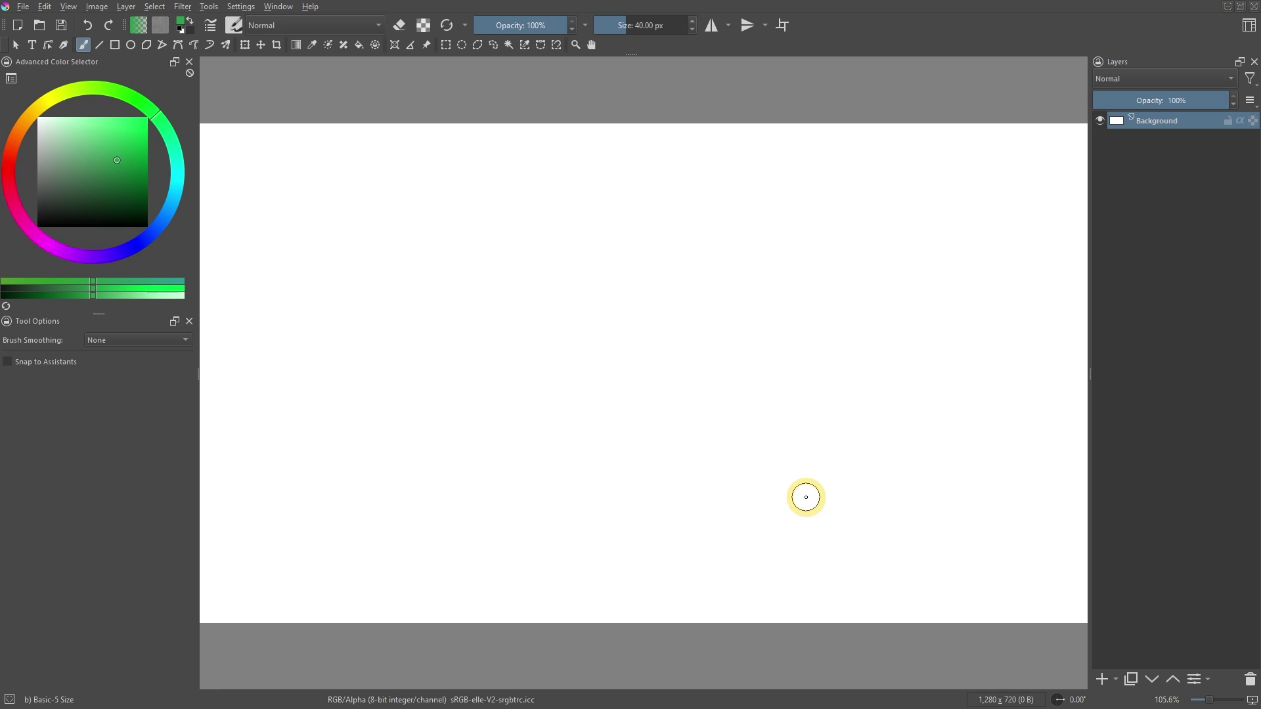
{"action": "right_click", "coordinate": [806, 497]}
{"action": "right_click", "coordinate": [390, 255]}
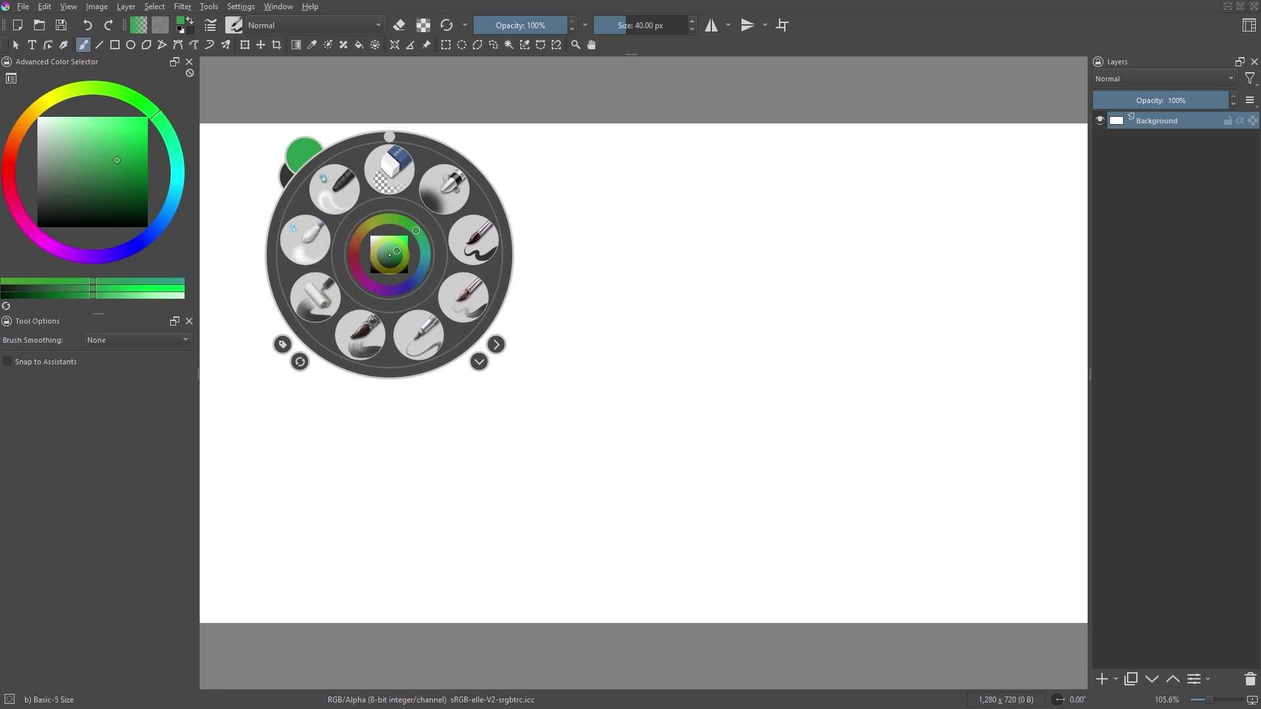
{"action": "right_click", "coordinate": [390, 255]}
{"action": "right_click", "coordinate": [864, 282]}
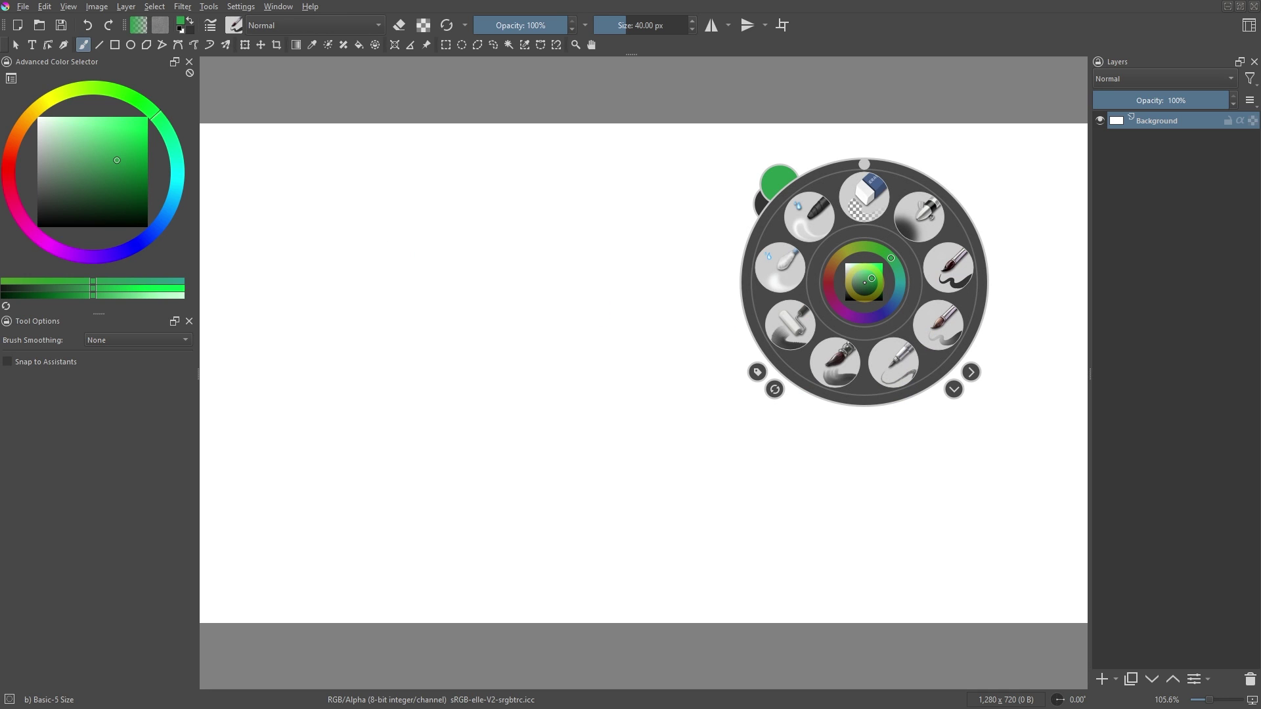
{"action": "right_click", "coordinate": [865, 282]}
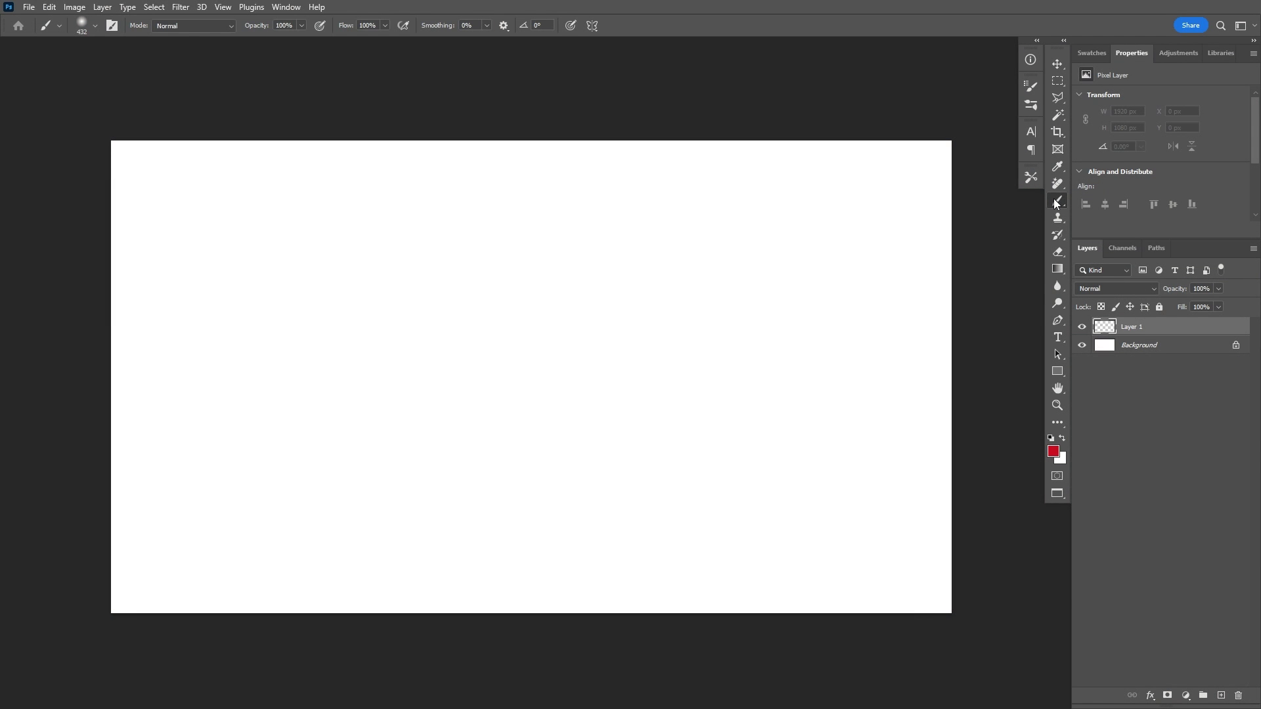
Paint a large soft red blob and erase a hard zigzag through its upper right
{"action": "left_click", "coordinate": [1058, 252]}
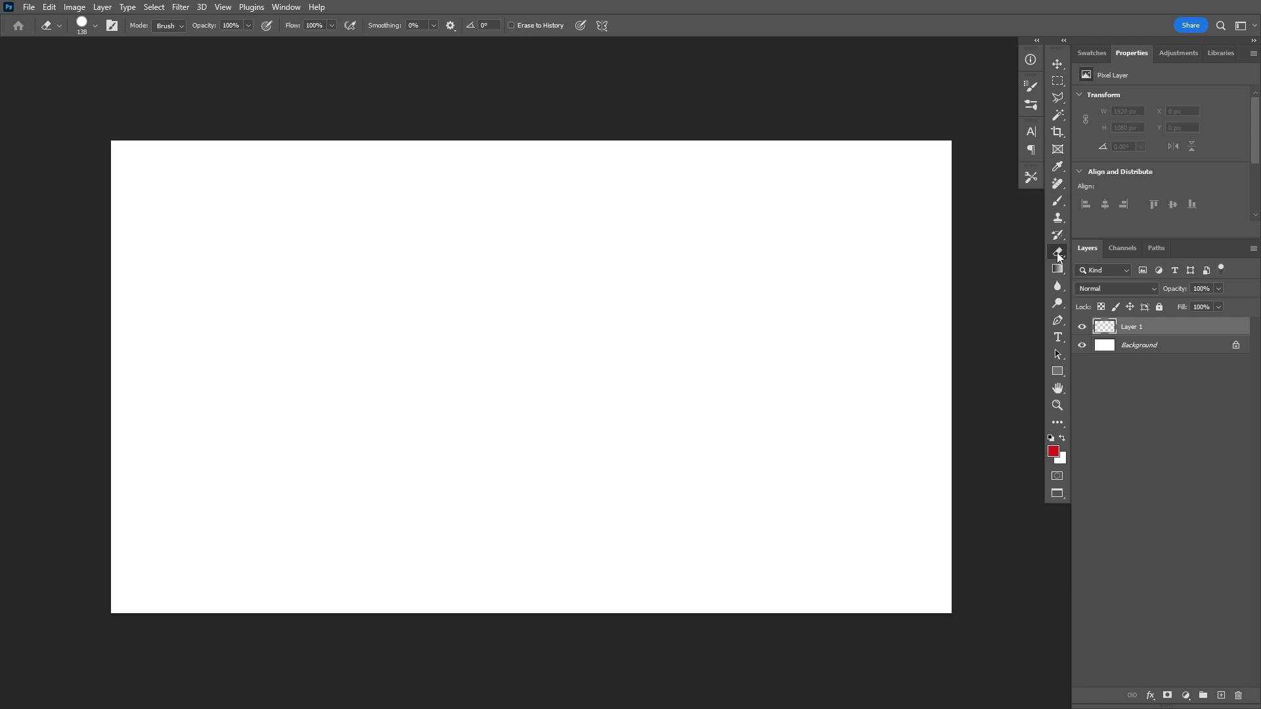
{"action": "left_click", "coordinate": [1058, 201]}
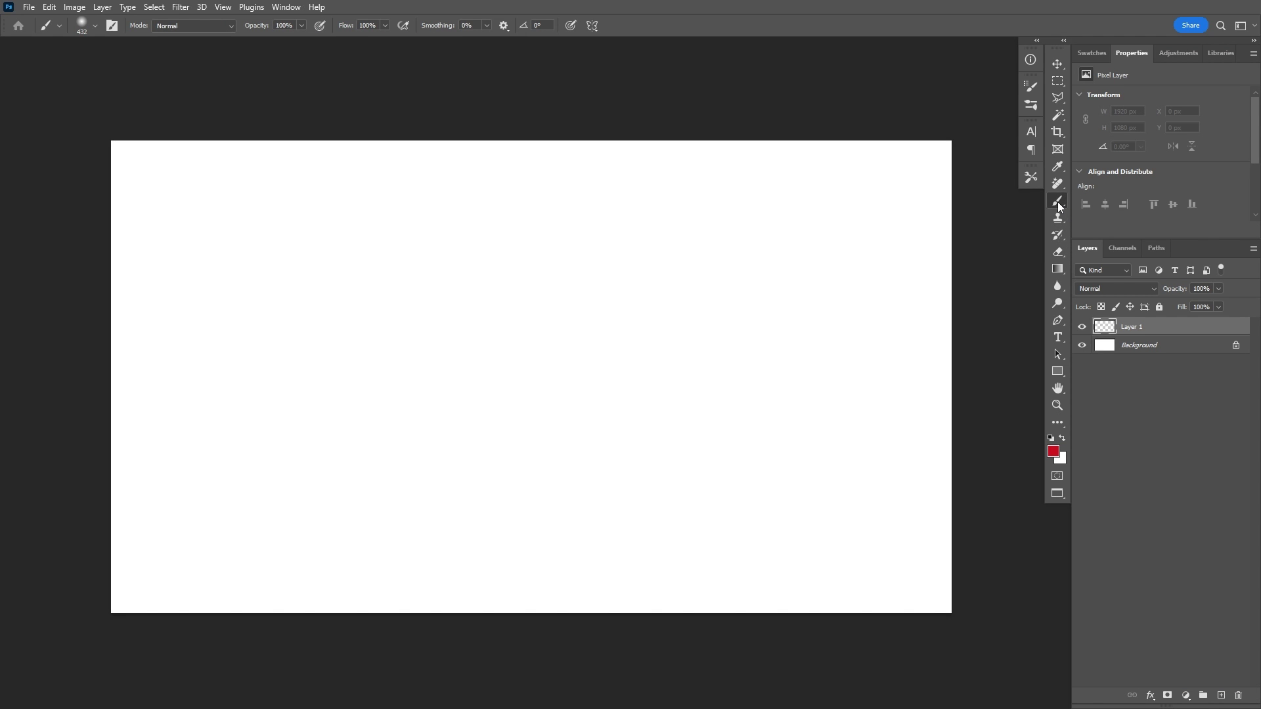
{"action": "mouse_move", "coordinate": [515, 388]}
{"action": "left_mouse_down"}
{"action": "mouse_move", "coordinate": [581, 319]}
{"action": "mouse_move", "coordinate": [633, 348]}
{"action": "mouse_move", "coordinate": [687, 333]}
{"action": "left_mouse_up"}
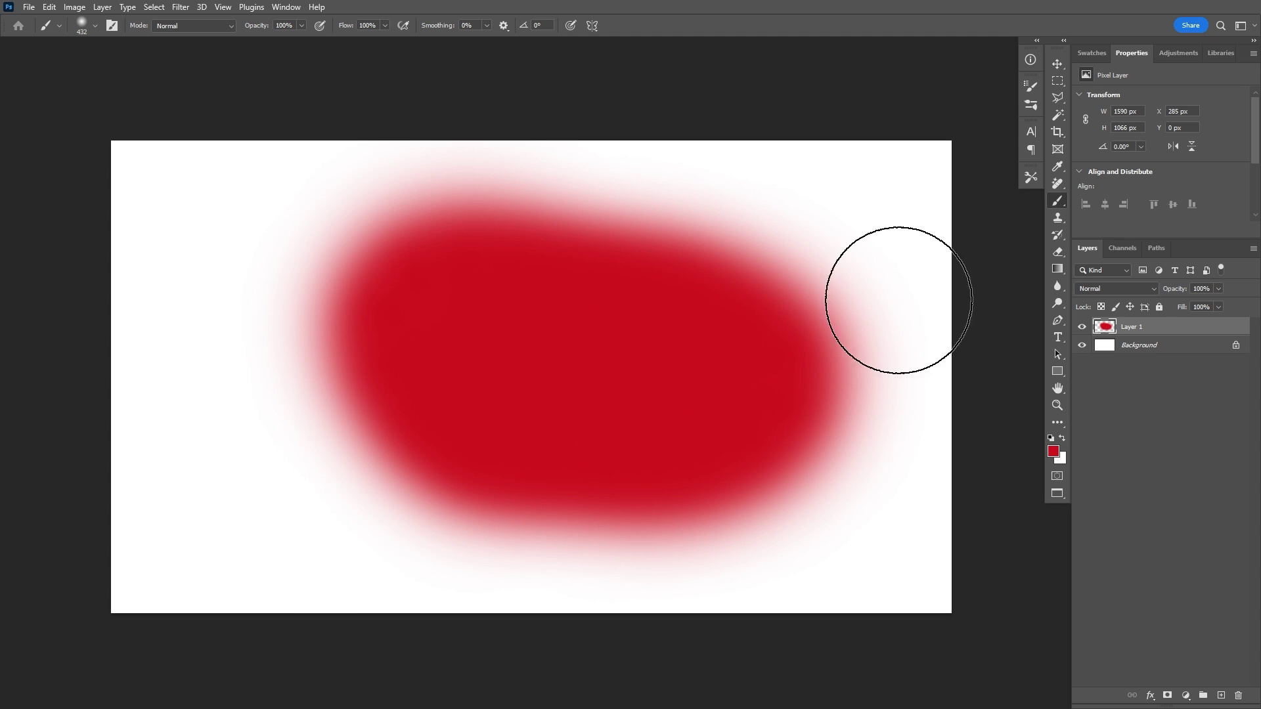
{"action": "left_click", "coordinate": [1057, 251]}
{"action": "left_click", "coordinate": [857, 285]}
{"action": "mouse_move", "coordinate": [856, 284]}
{"action": "left_mouse_down"}
{"action": "mouse_move", "coordinate": [732, 330]}
{"action": "mouse_move", "coordinate": [771, 273]}
{"action": "mouse_move", "coordinate": [748, 352]}
{"action": "mouse_move", "coordinate": [852, 358]}
{"action": "left_mouse_up"}
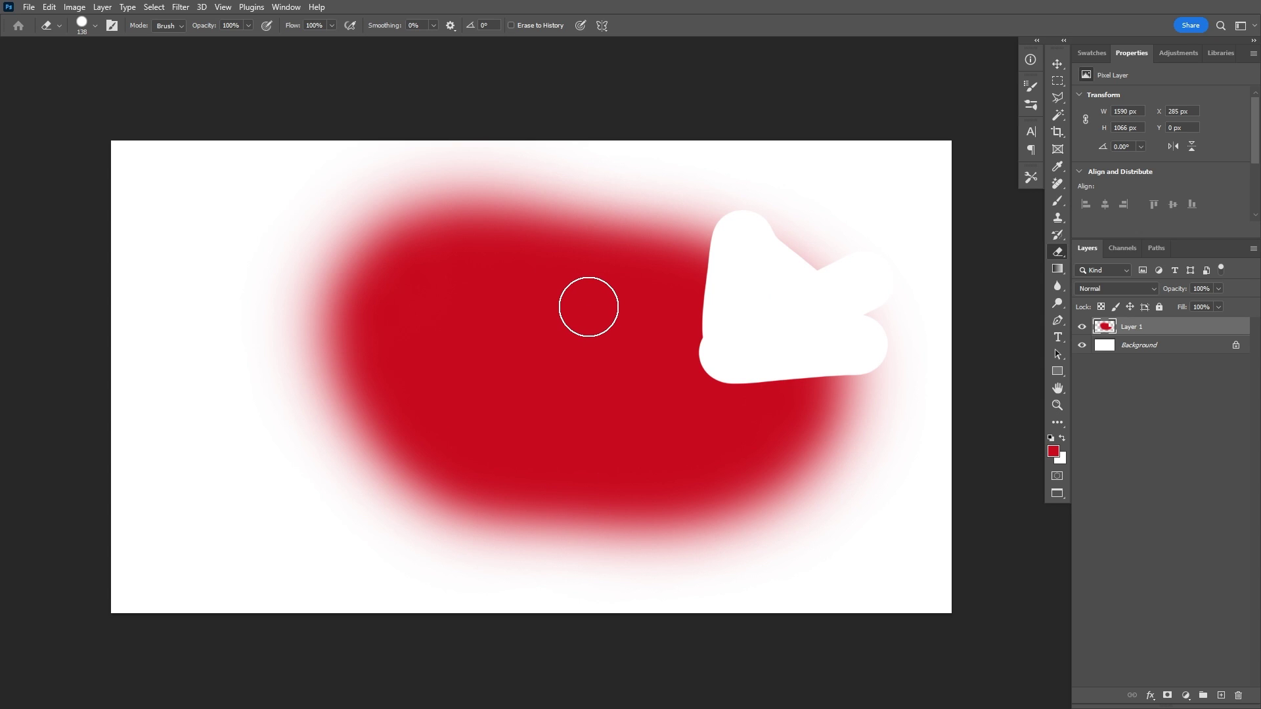
Give the eraser a Soft Round tip at about 558 px and erase a large soft area
{"action": "right_click", "coordinate": [614, 262]}
{"action": "left_click", "coordinate": [693, 373]}
{"action": "key", "text": "Return"}
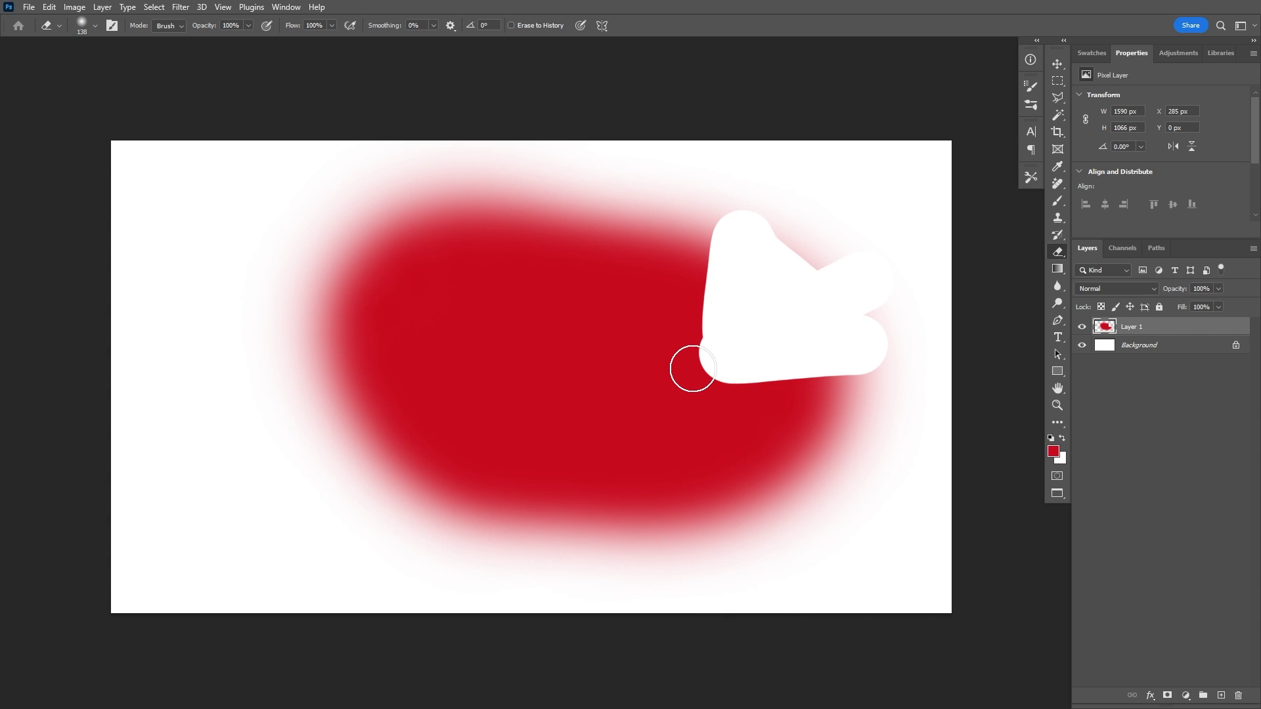
{"action": "left_click_drag", "start_coordinate": [665, 325], "coordinate": [758, 338]}
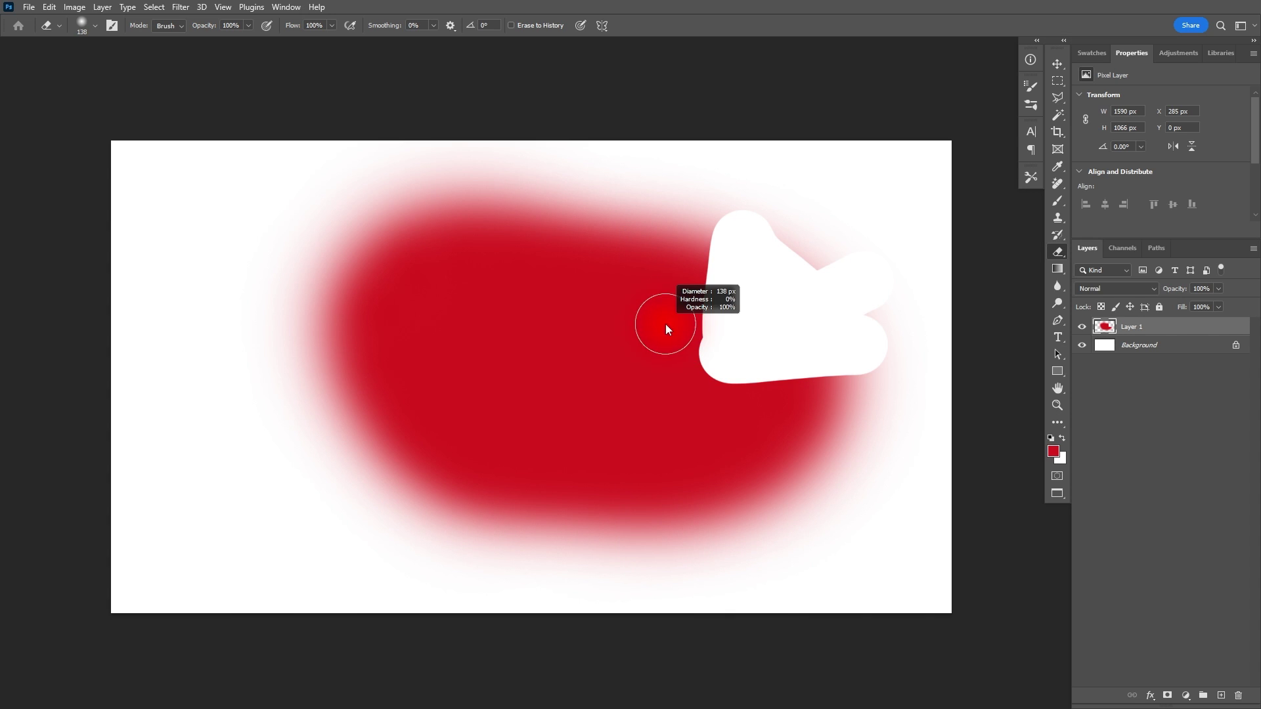
{"action": "mouse_move", "coordinate": [755, 442]}
{"action": "left_mouse_down"}
{"action": "mouse_move", "coordinate": [779, 400]}
{"action": "mouse_move", "coordinate": [793, 318]}
{"action": "mouse_move", "coordinate": [748, 273]}
{"action": "mouse_move", "coordinate": [670, 357]}
{"action": "mouse_move", "coordinate": [782, 315]}
{"action": "left_mouse_up"}
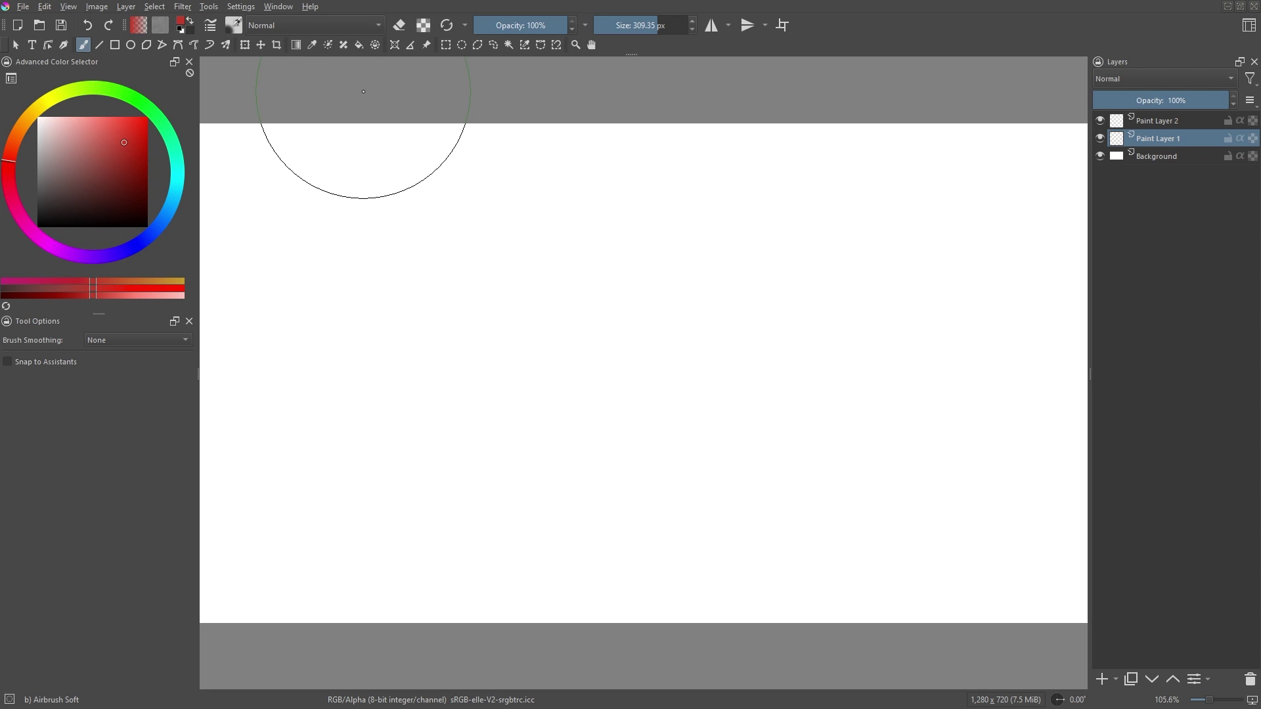
Return to freehand painting and paint a large soft red blob on Paint Layer 1
{"action": "left_click", "coordinate": [99, 45]}
{"action": "left_click", "coordinate": [131, 46]}
{"action": "left_click", "coordinate": [83, 45]}
{"action": "left_click", "coordinate": [399, 28]}
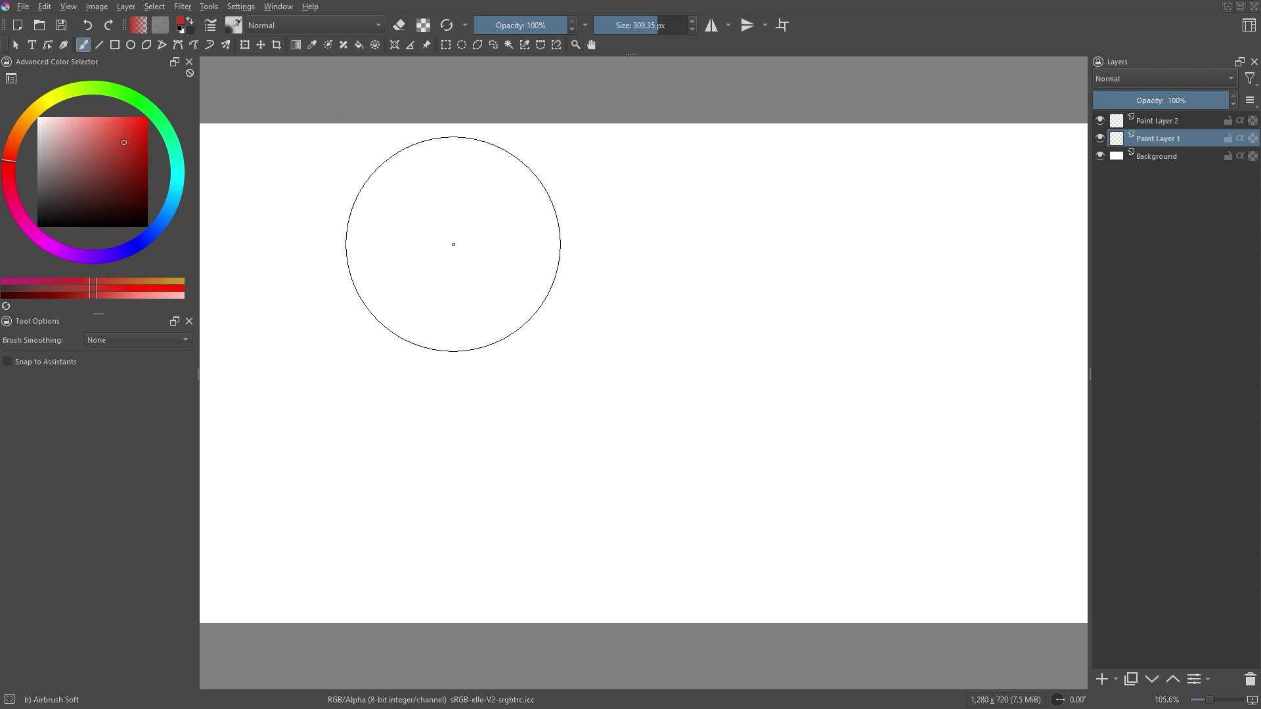
{"action": "mouse_move", "coordinate": [414, 304]}
{"action": "left_mouse_down"}
{"action": "mouse_move", "coordinate": [589, 375]}
{"action": "mouse_move", "coordinate": [635, 425]}
{"action": "left_mouse_up"}
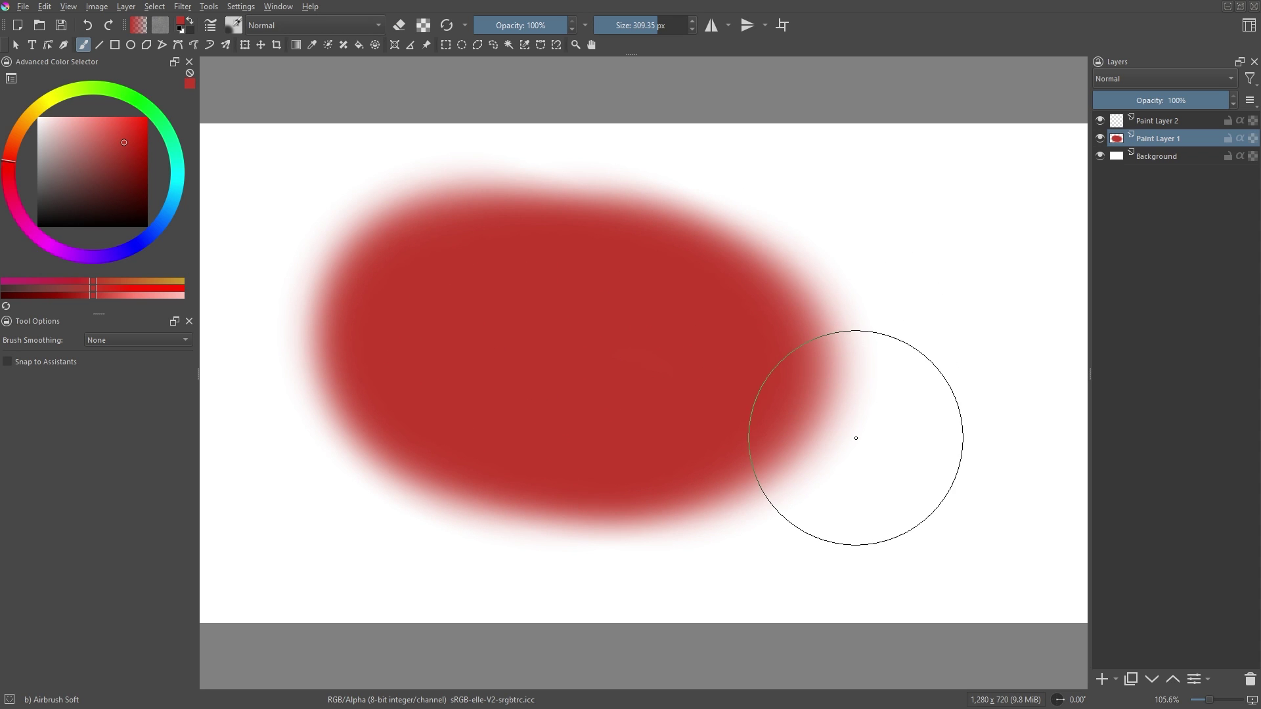
Erase most of the blob down to a faint arc and make Paint Layer 2 active
{"action": "key", "text": "e"}
{"action": "mouse_move", "coordinate": [854, 438]}
{"action": "left_mouse_down"}
{"action": "mouse_move", "coordinate": [828, 357]}
{"action": "mouse_move", "coordinate": [842, 453]}
{"action": "mouse_move", "coordinate": [707, 459]}
{"action": "mouse_move", "coordinate": [574, 328]}
{"action": "mouse_move", "coordinate": [779, 302]}
{"action": "mouse_move", "coordinate": [687, 472]}
{"action": "mouse_move", "coordinate": [440, 449]}
{"action": "mouse_move", "coordinate": [622, 337]}
{"action": "left_mouse_up"}
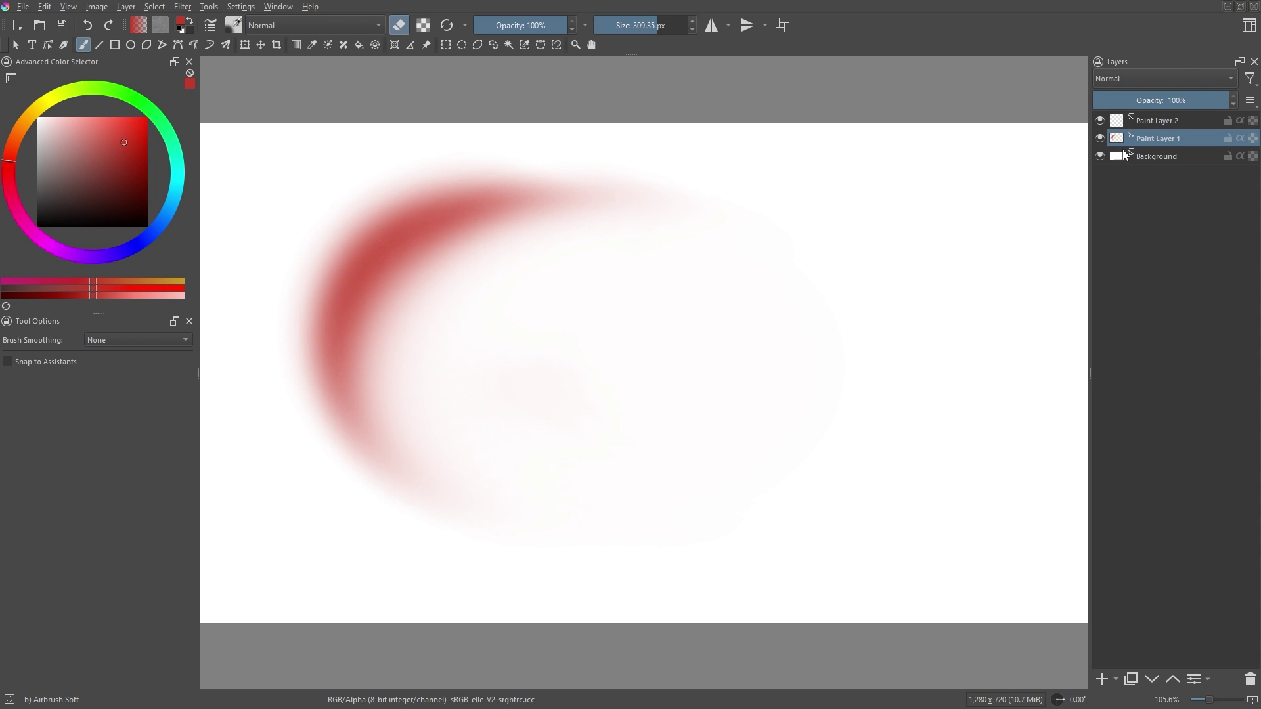
{"action": "left_click", "coordinate": [1156, 122]}
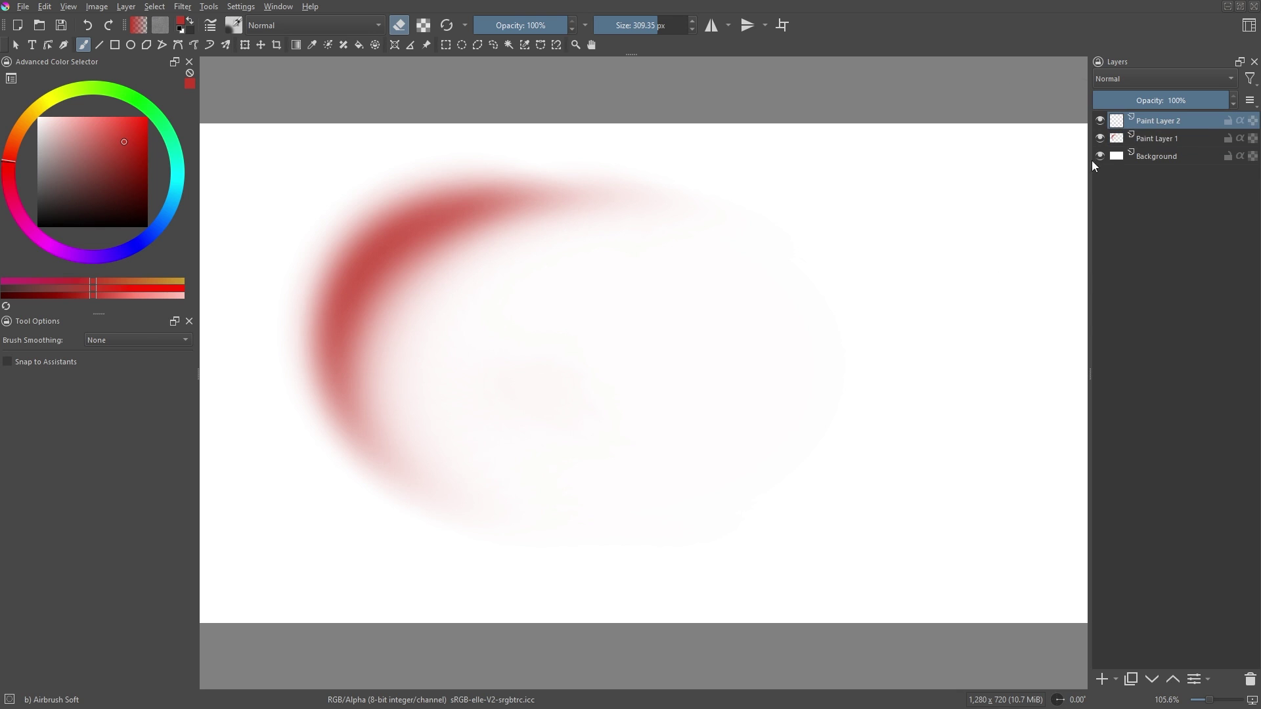
Draw several overlapping filled green rectangles across Paint Layer 2
{"action": "left_click", "coordinate": [115, 45]}
{"action": "left_click", "coordinate": [139, 101]}
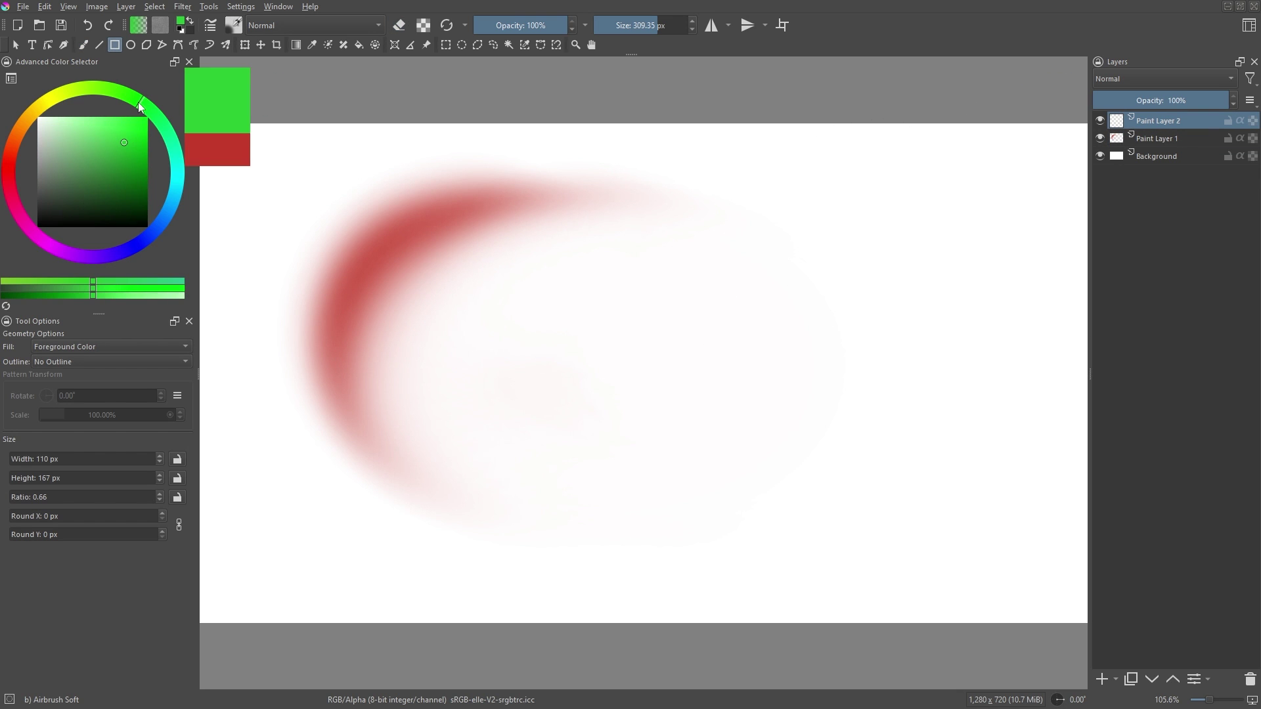
{"action": "left_click_drag", "start_coordinate": [302, 268], "coordinate": [484, 445]}
{"action": "left_click_drag", "start_coordinate": [441, 352], "coordinate": [680, 510]}
{"action": "left_click_drag", "start_coordinate": [573, 303], "coordinate": [746, 444]}
{"action": "left_click_drag", "start_coordinate": [844, 272], "coordinate": [704, 477]}
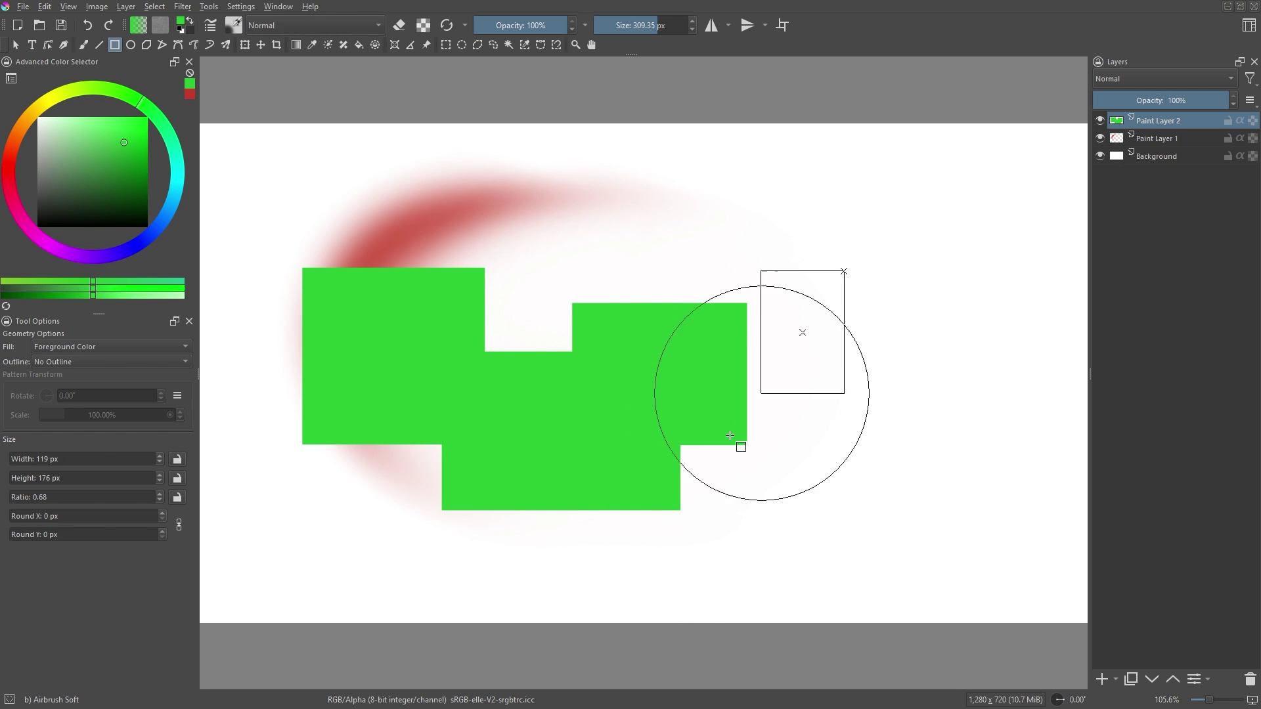
Cut rectangular notches from the green shapes in eraser mode, then return to the freehand brush with erasing off
{"action": "key", "text": "e"}
{"action": "left_click_drag", "start_coordinate": [901, 337], "coordinate": [790, 408]}
{"action": "left_click_drag", "start_coordinate": [720, 256], "coordinate": [643, 392]}
{"action": "left_click_drag", "start_coordinate": [520, 268], "coordinate": [417, 382]}
{"action": "left_click_drag", "start_coordinate": [295, 416], "coordinate": [576, 558]}
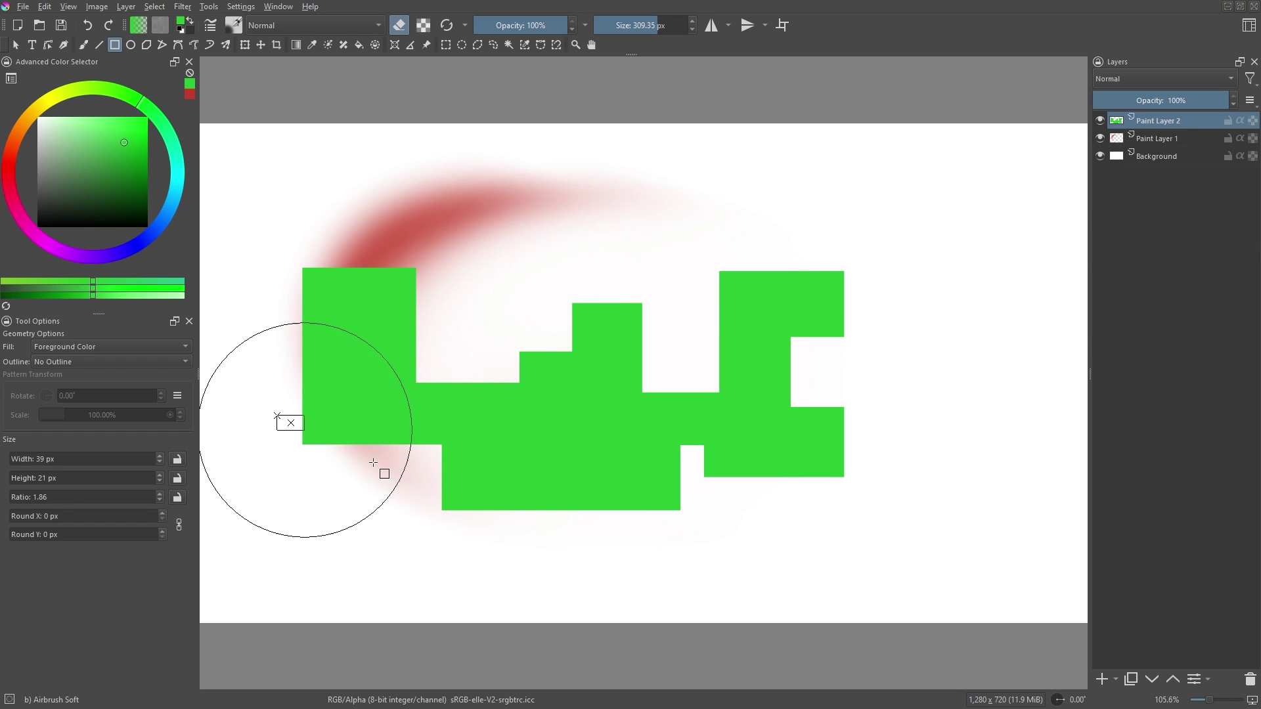
{"action": "left_click_drag", "start_coordinate": [745, 550], "coordinate": [636, 433]}
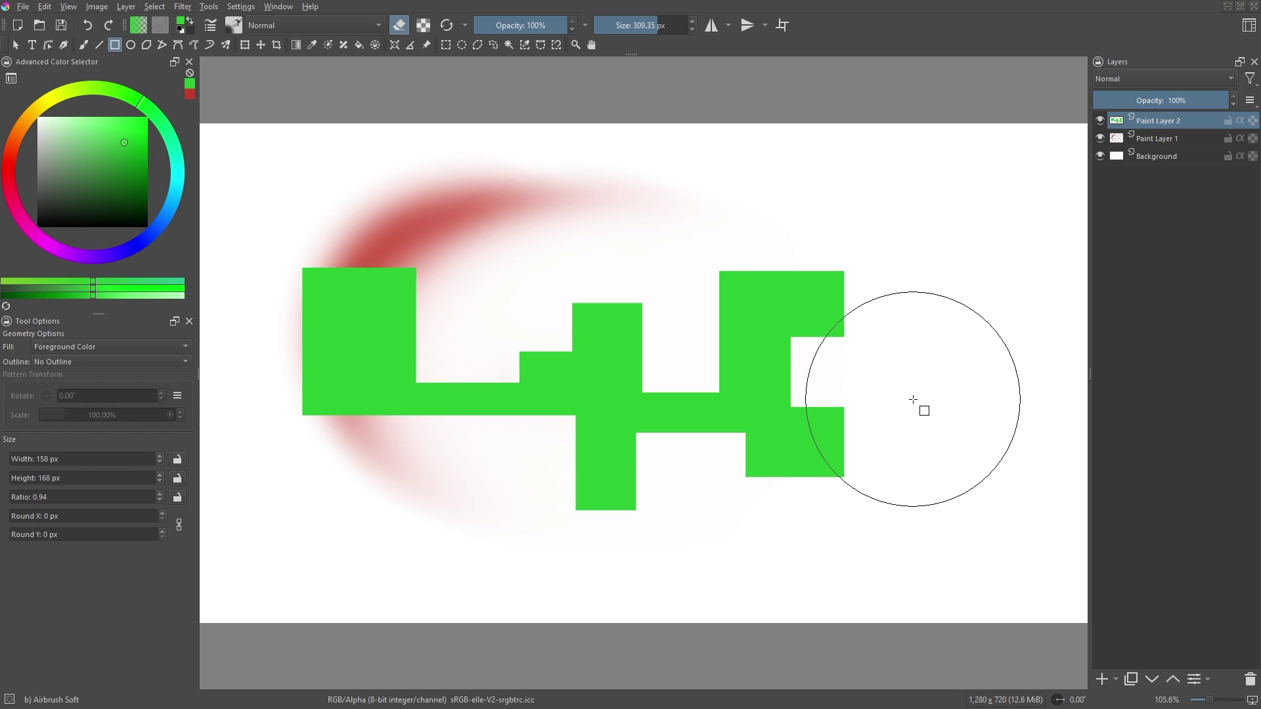
{"action": "key", "text": "e"}
{"action": "key", "text": "b"}
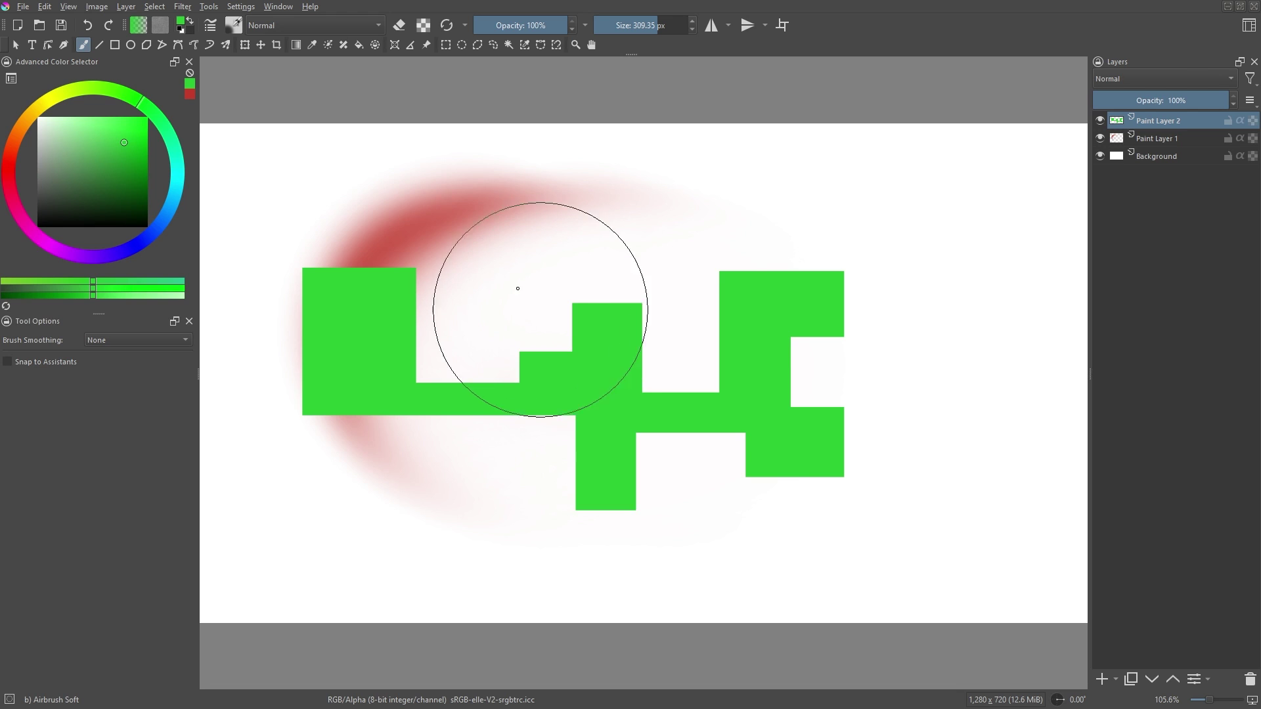
Erase a diagonal band through the green shapes with the Eraser Circle preset
{"action": "right_click", "coordinate": [744, 373]}
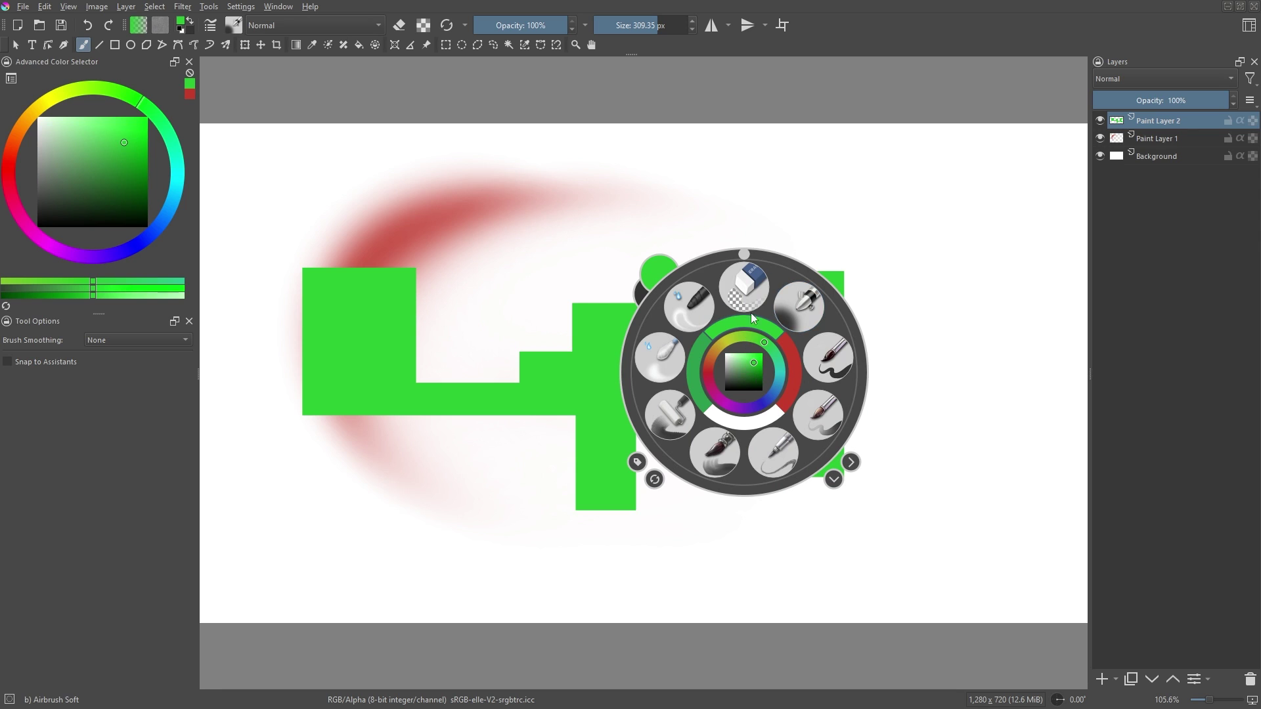
{"action": "left_click", "coordinate": [747, 288]}
{"action": "mouse_move", "coordinate": [636, 304]}
{"action": "left_mouse_down"}
{"action": "mouse_move", "coordinate": [563, 366]}
{"action": "mouse_move", "coordinate": [488, 389]}
{"action": "mouse_move", "coordinate": [378, 312]}
{"action": "mouse_move", "coordinate": [325, 381]}
{"action": "left_mouse_up"}
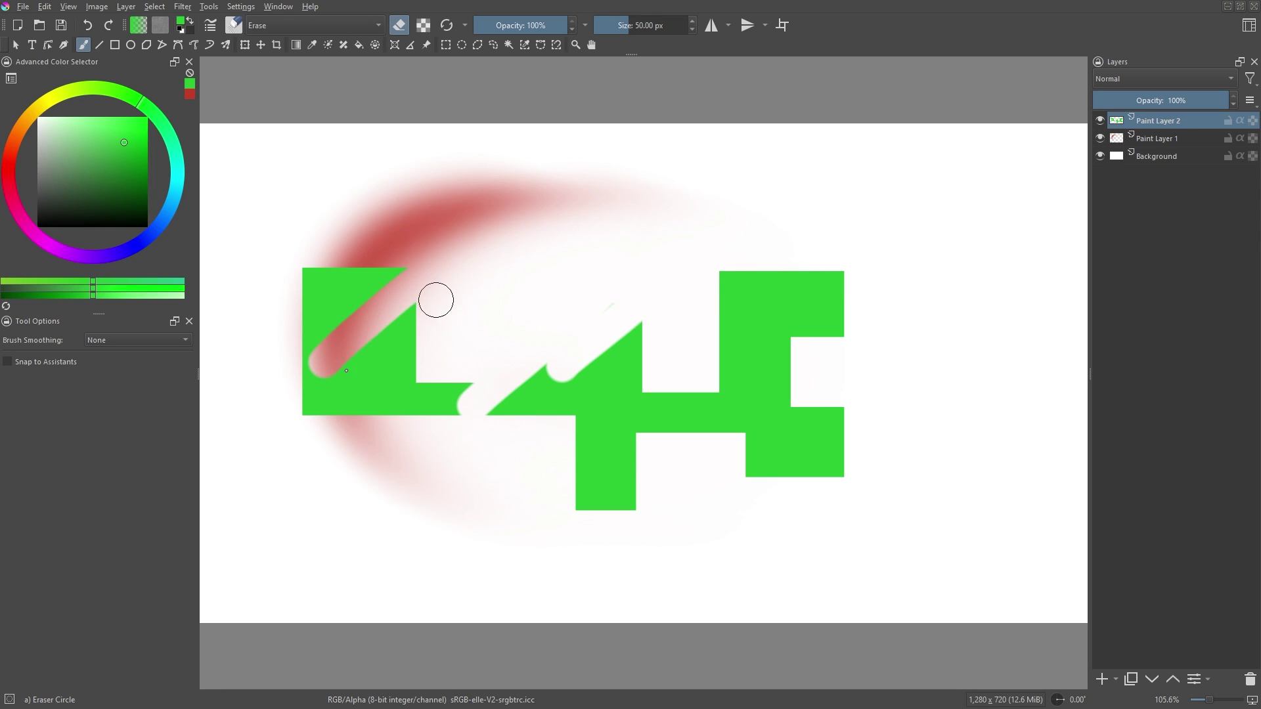
{"action": "mouse_move", "coordinate": [381, 276]}
{"action": "left_mouse_down"}
{"action": "mouse_move", "coordinate": [322, 348]}
{"action": "mouse_move", "coordinate": [354, 407]}
{"action": "mouse_move", "coordinate": [377, 420]}
{"action": "left_mouse_up"}
{"action": "left_click", "coordinate": [400, 29]}
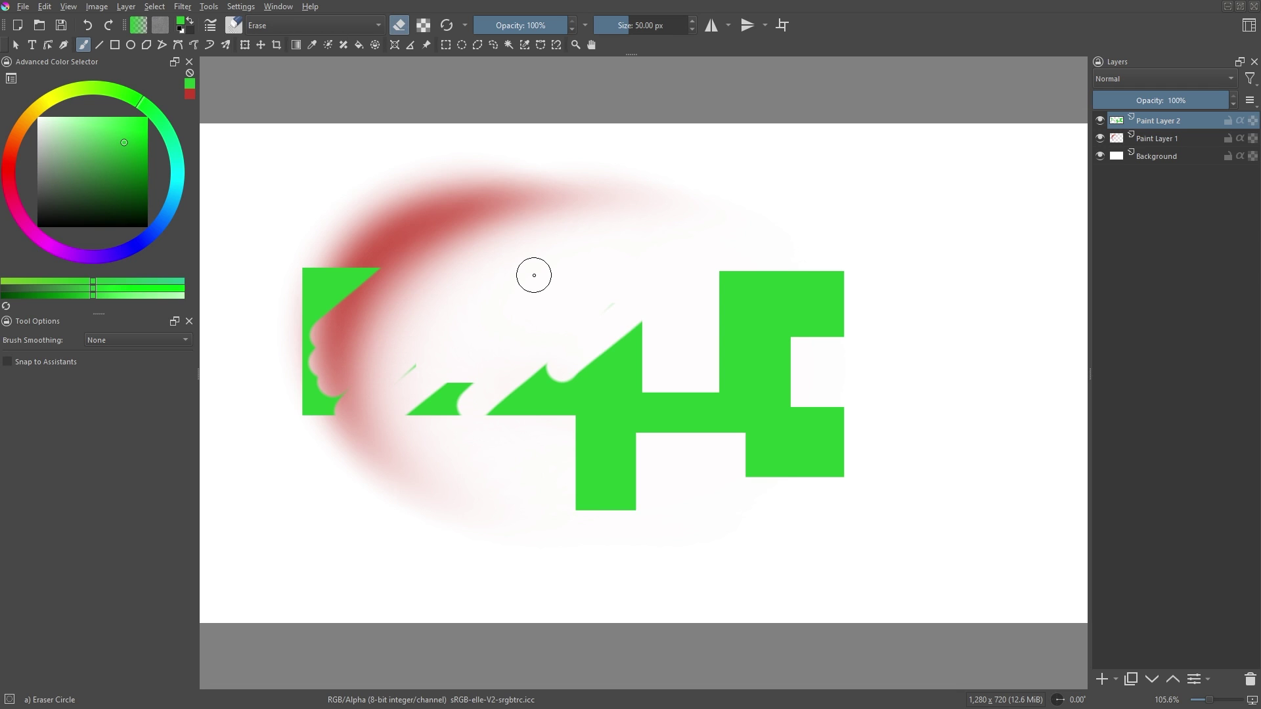
Spray soft green over the erased area with the Airbrush Soft preset
{"action": "right_click", "coordinate": [533, 275]}
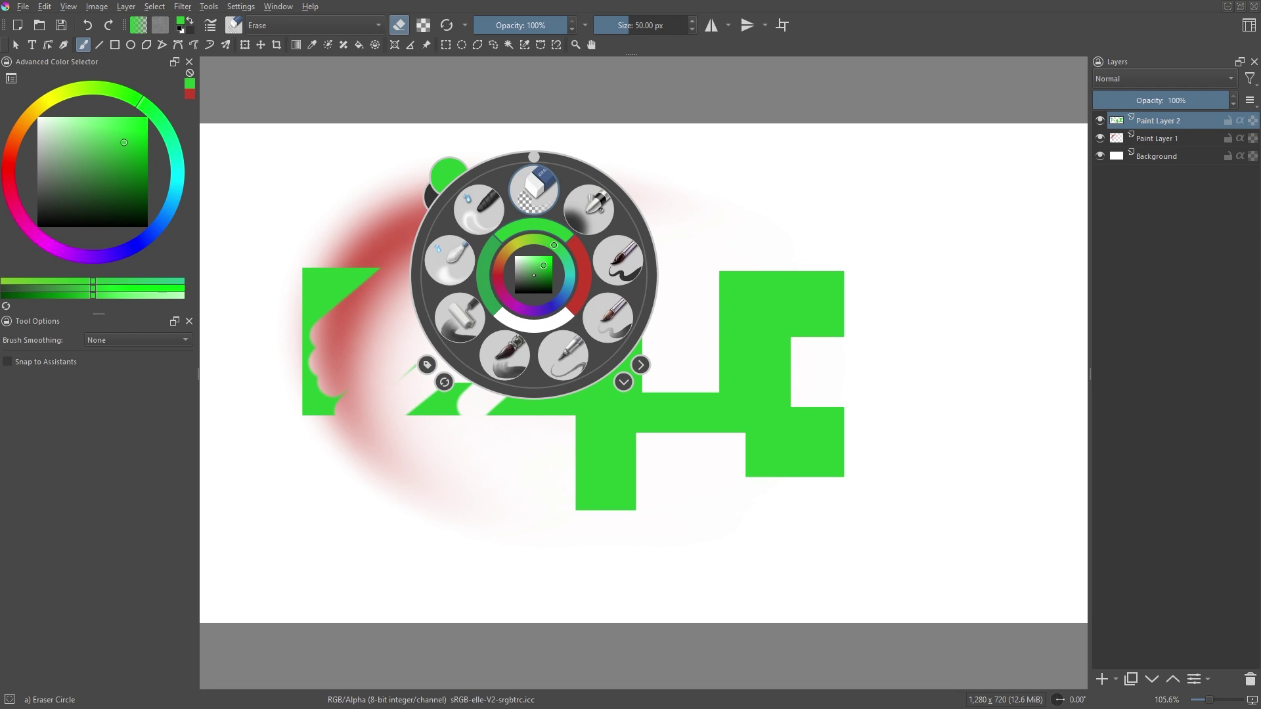
{"action": "left_click", "coordinate": [588, 210]}
{"action": "left_click_drag", "start_coordinate": [473, 379], "coordinate": [476, 424]}
{"action": "mouse_move", "coordinate": [553, 397]}
{"action": "left_mouse_down"}
{"action": "mouse_move", "coordinate": [577, 394]}
{"action": "mouse_move", "coordinate": [513, 277]}
{"action": "left_mouse_up"}
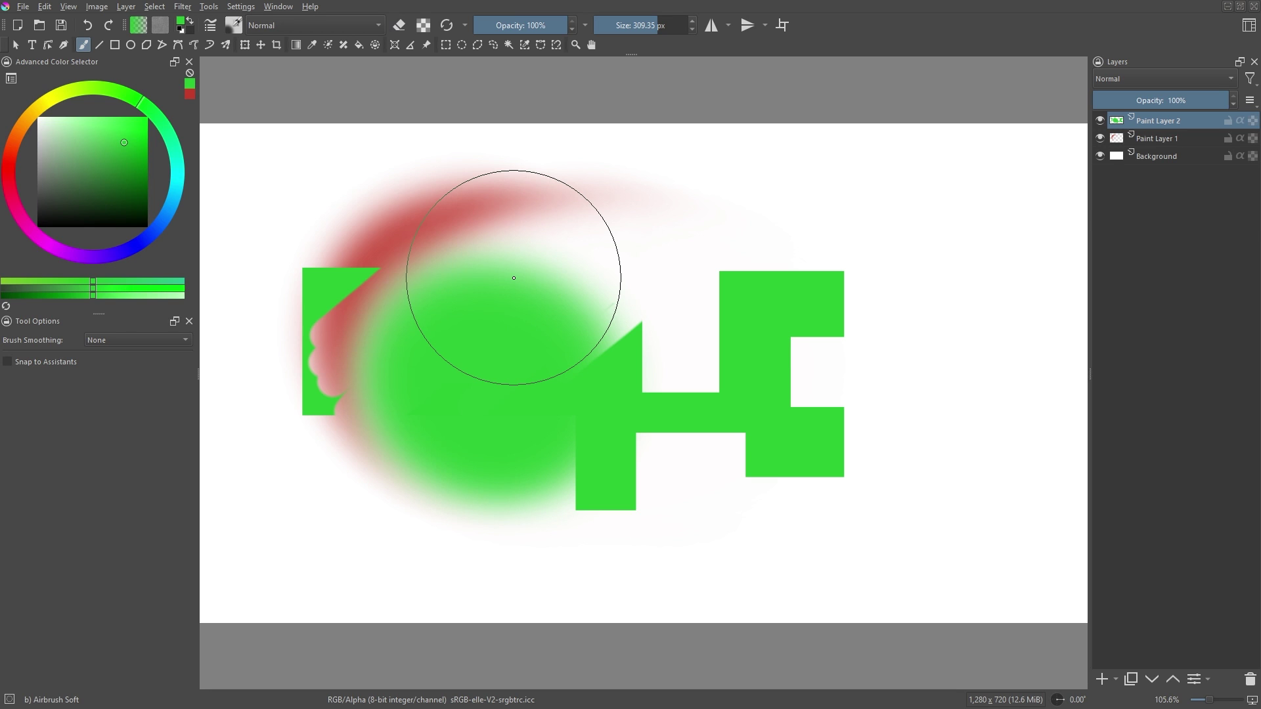
{"action": "left_click", "coordinate": [210, 26]}
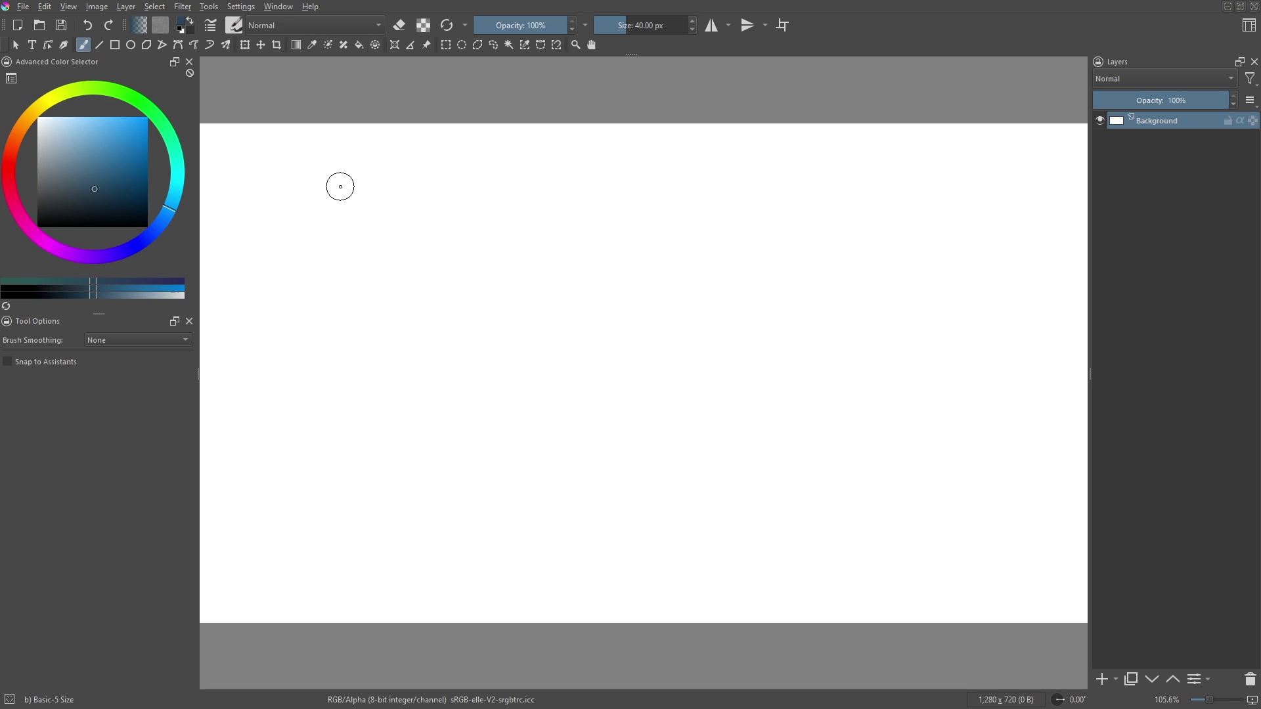
Place an Ellipse painting assistant on the left of the canvas using three points
{"action": "left_click", "coordinate": [395, 43]}
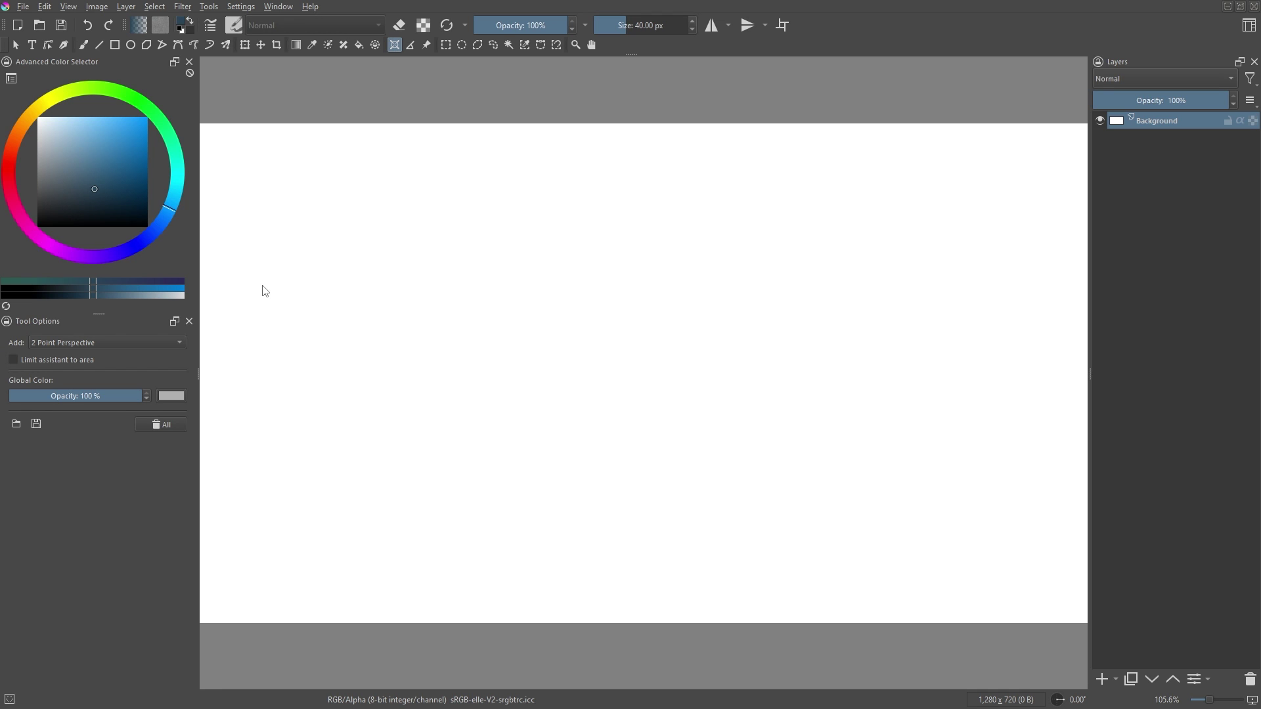
{"action": "left_click", "coordinate": [96, 344]}
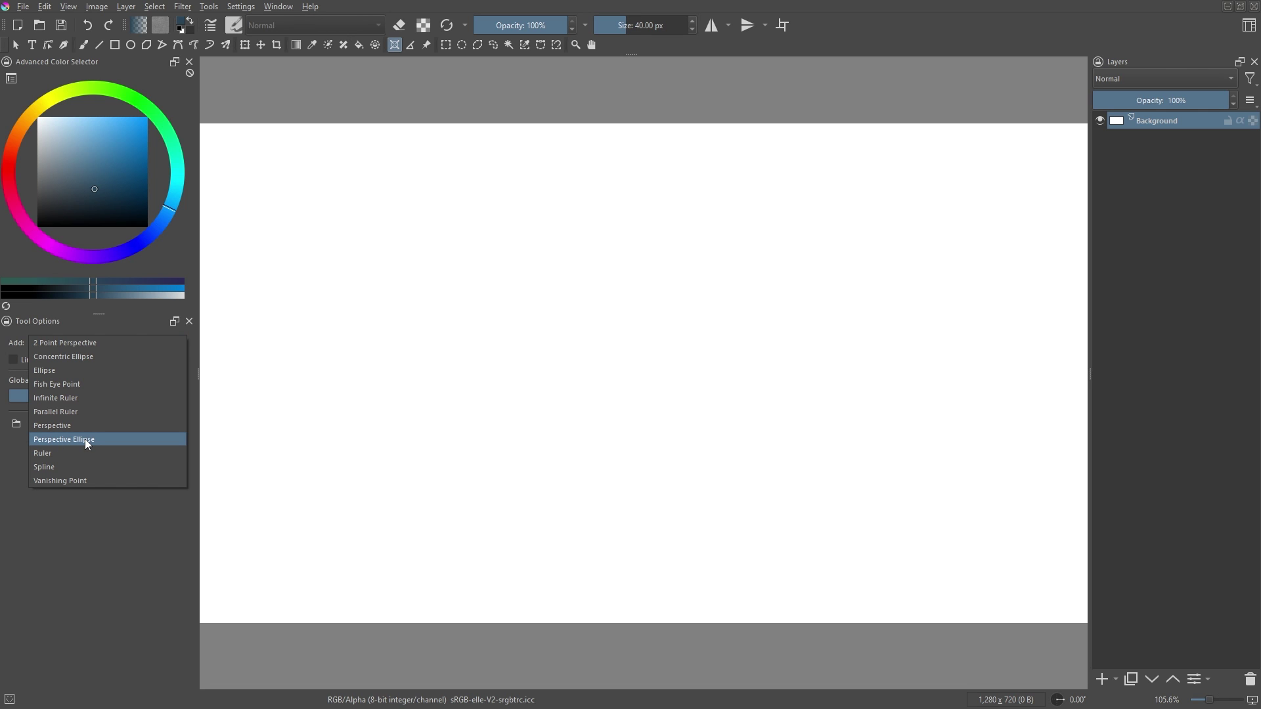
{"action": "left_click", "coordinate": [49, 371]}
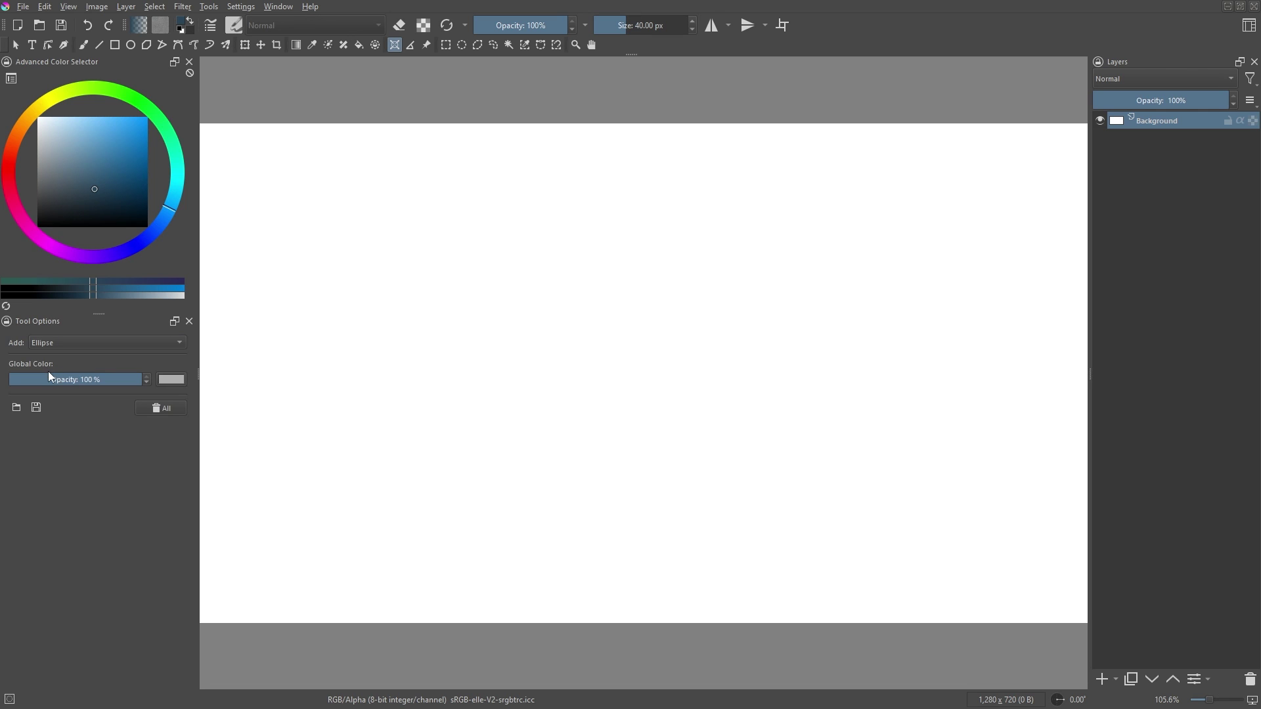
{"action": "left_click", "coordinate": [349, 336]}
{"action": "left_click", "coordinate": [614, 336]}
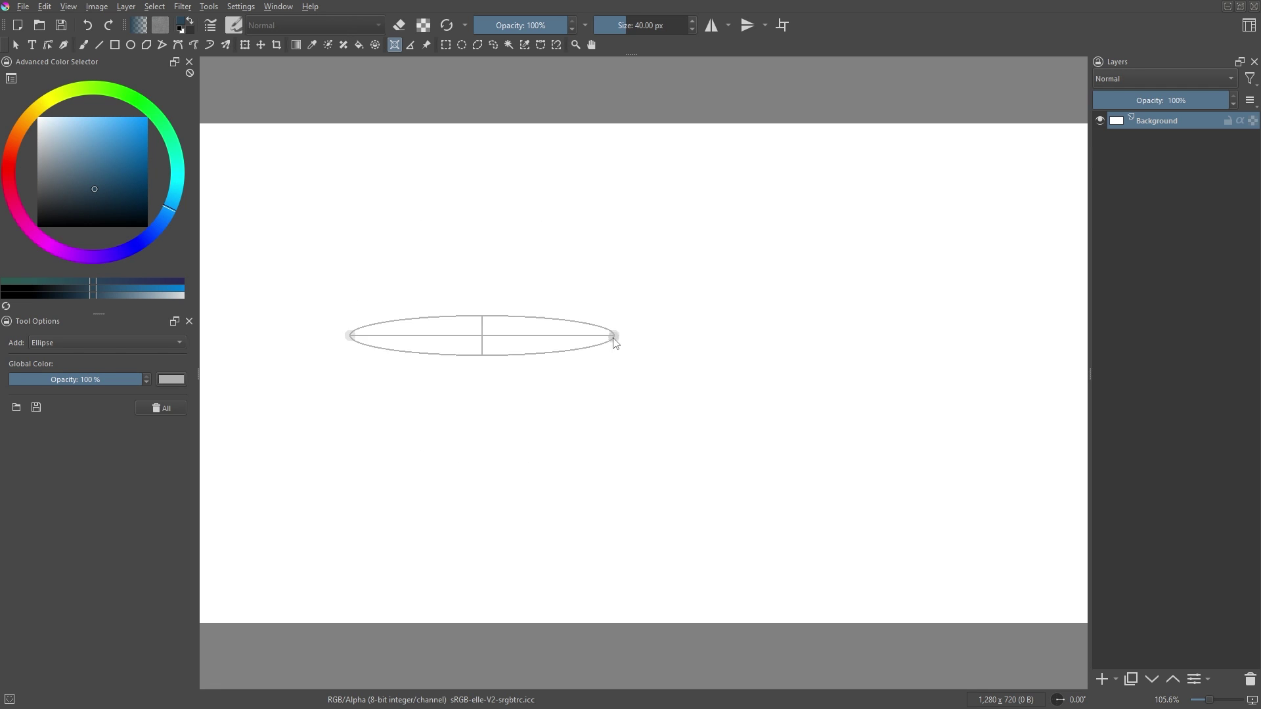
{"action": "left_click", "coordinate": [549, 280]}
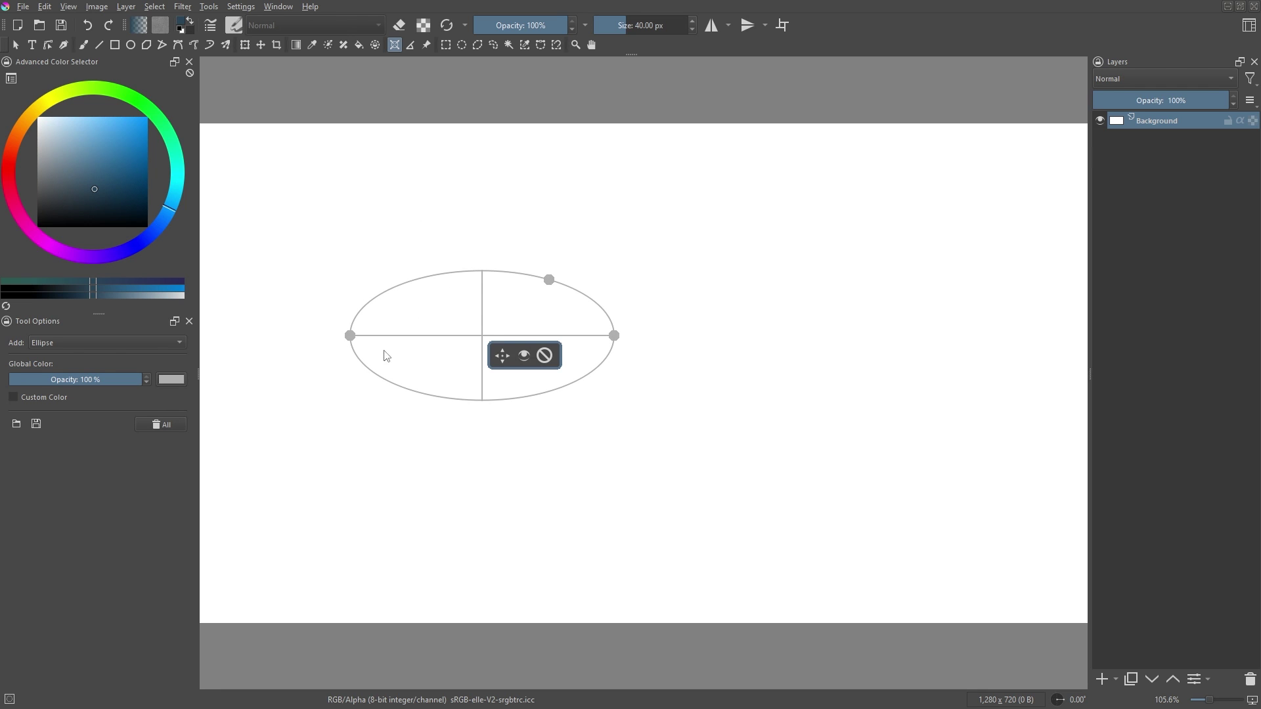
Add a four-point Spline assistant curve on the right, then return to the Freehand Brush
{"action": "left_click", "coordinate": [98, 342]}
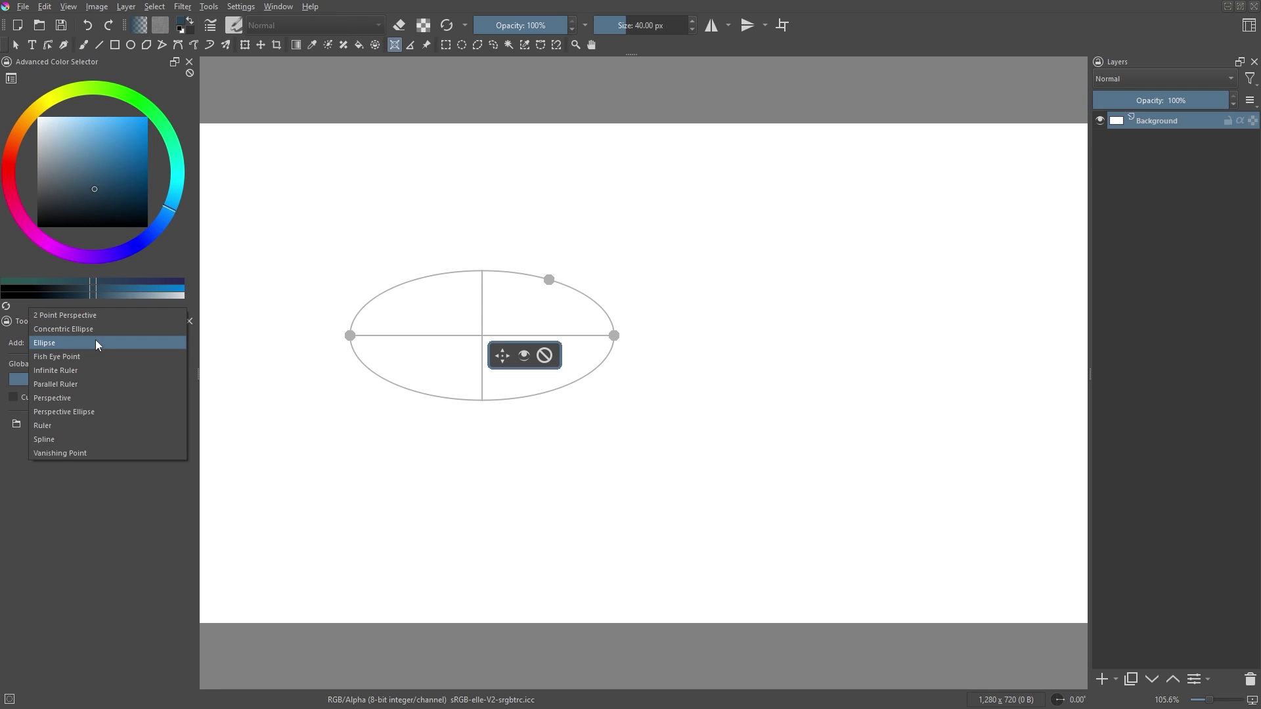
{"action": "left_click", "coordinate": [55, 440]}
{"action": "left_click", "coordinate": [676, 357]}
{"action": "left_click", "coordinate": [975, 343]}
{"action": "left_click", "coordinate": [745, 308]}
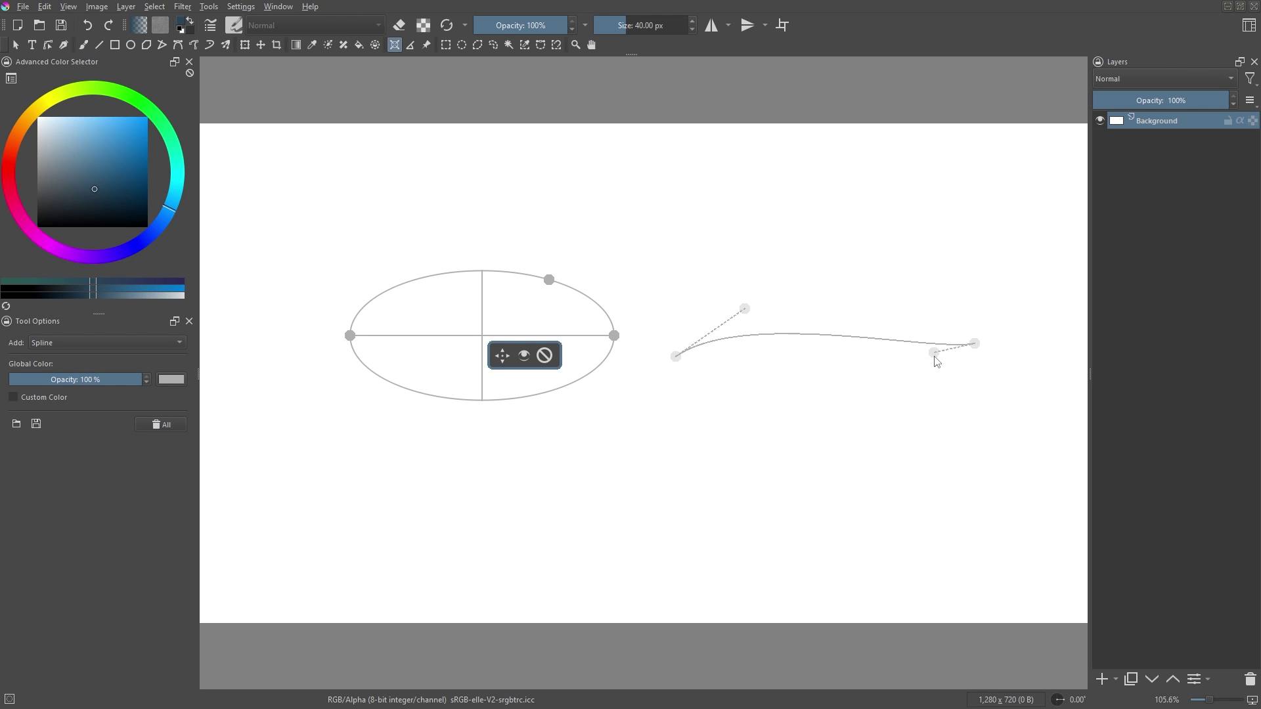
{"action": "left_click", "coordinate": [877, 383]}
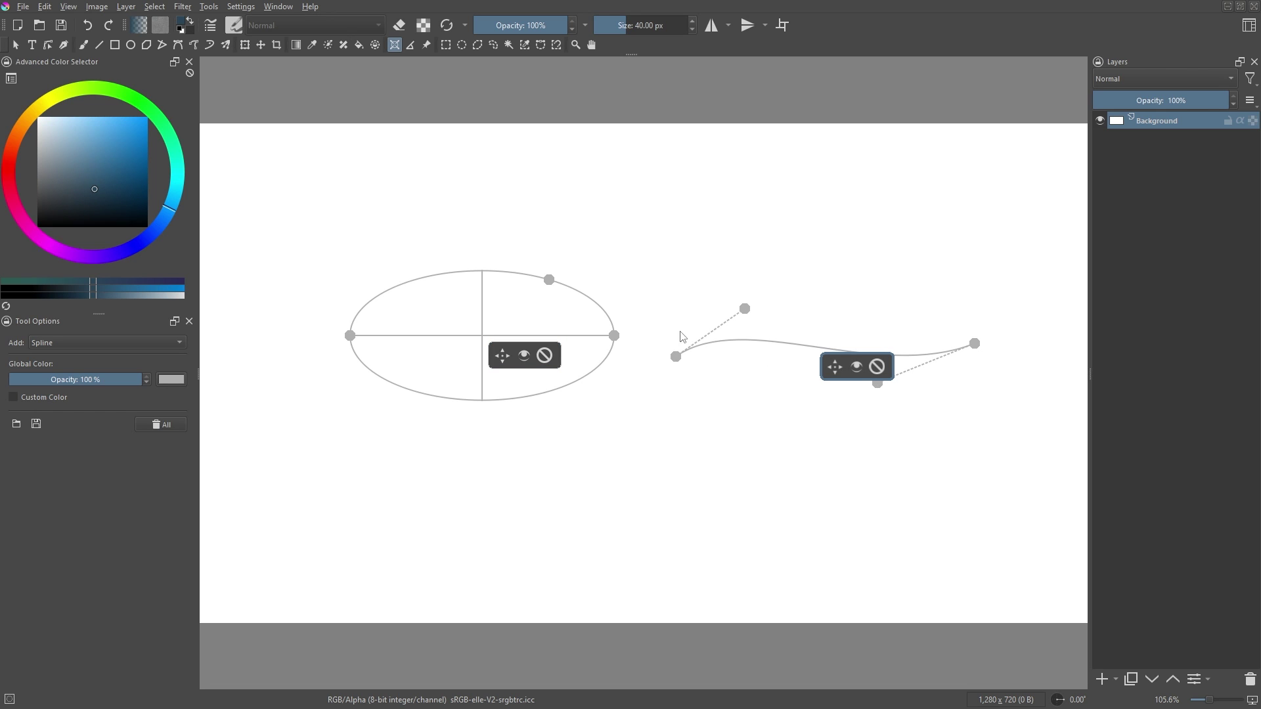
{"action": "left_click", "coordinate": [84, 45]}
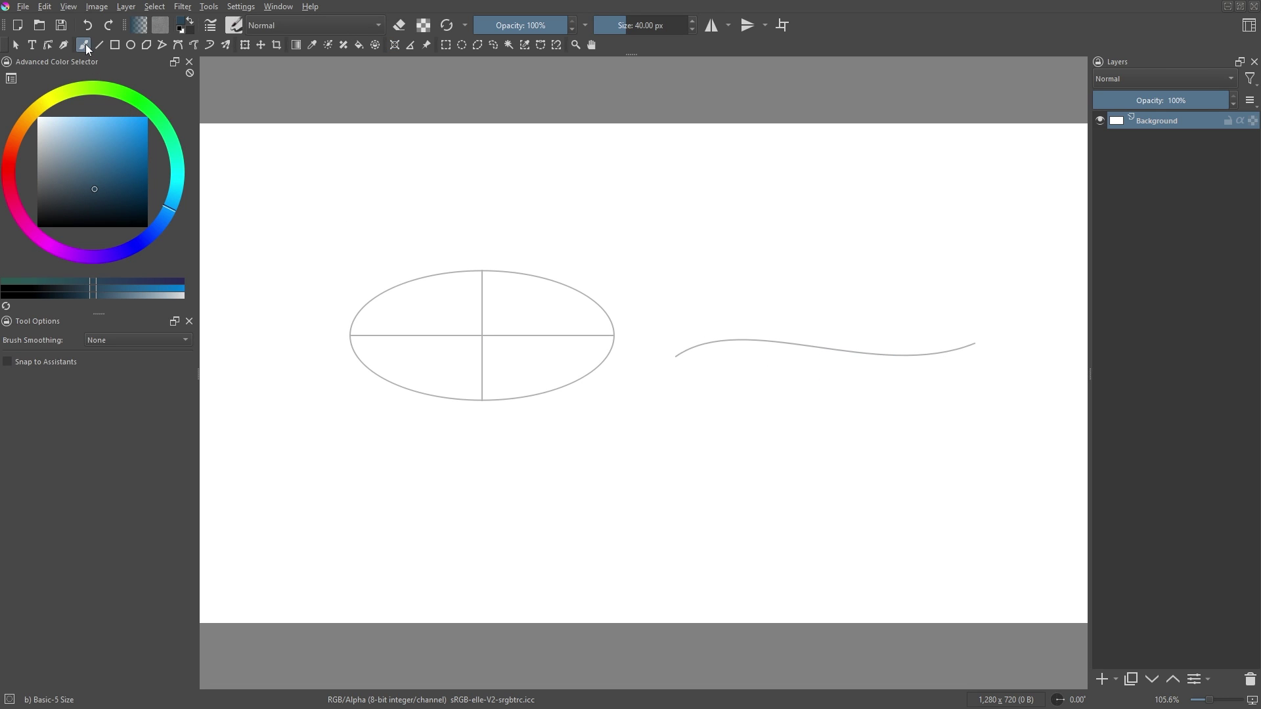
Enable Snap to Assistants and trace dark strokes along the ellipse and curve guides
{"action": "left_click", "coordinate": [8, 362]}
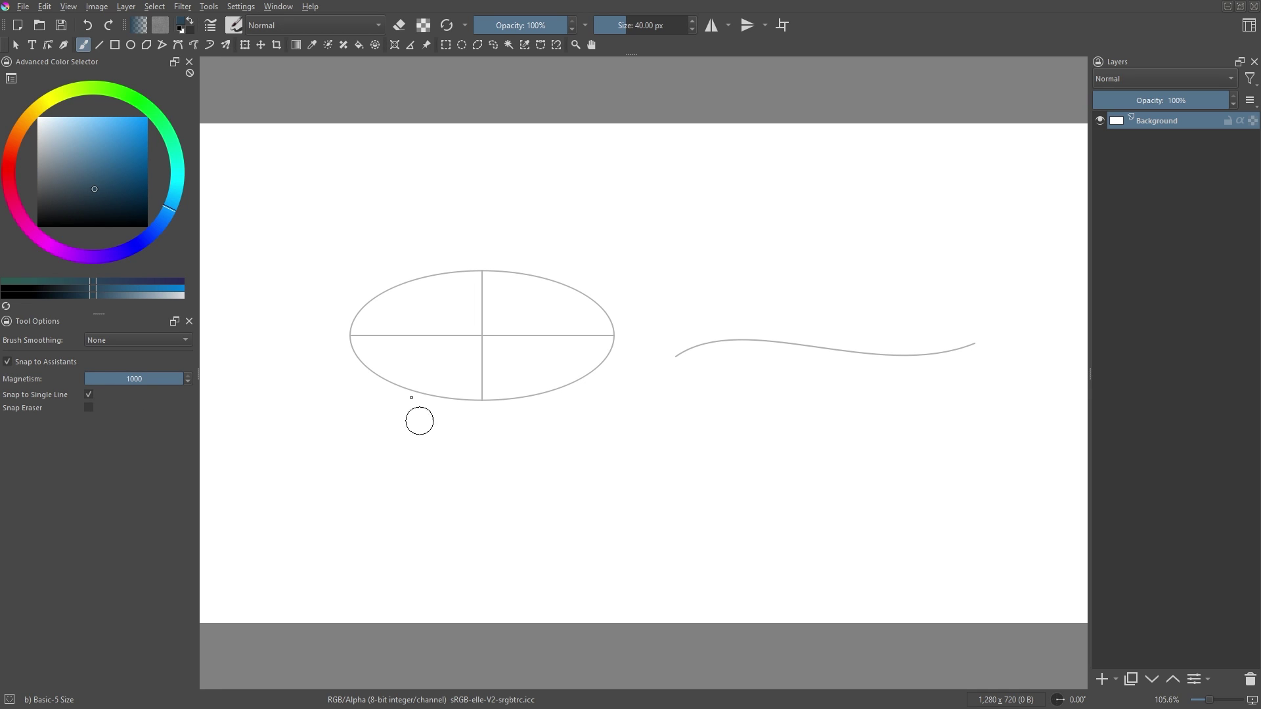
{"action": "mouse_move", "coordinate": [423, 398]}
{"action": "left_mouse_down"}
{"action": "mouse_move", "coordinate": [439, 274]}
{"action": "mouse_move", "coordinate": [377, 293]}
{"action": "mouse_move", "coordinate": [360, 349]}
{"action": "mouse_move", "coordinate": [391, 380]}
{"action": "mouse_move", "coordinate": [446, 270]}
{"action": "left_mouse_up"}
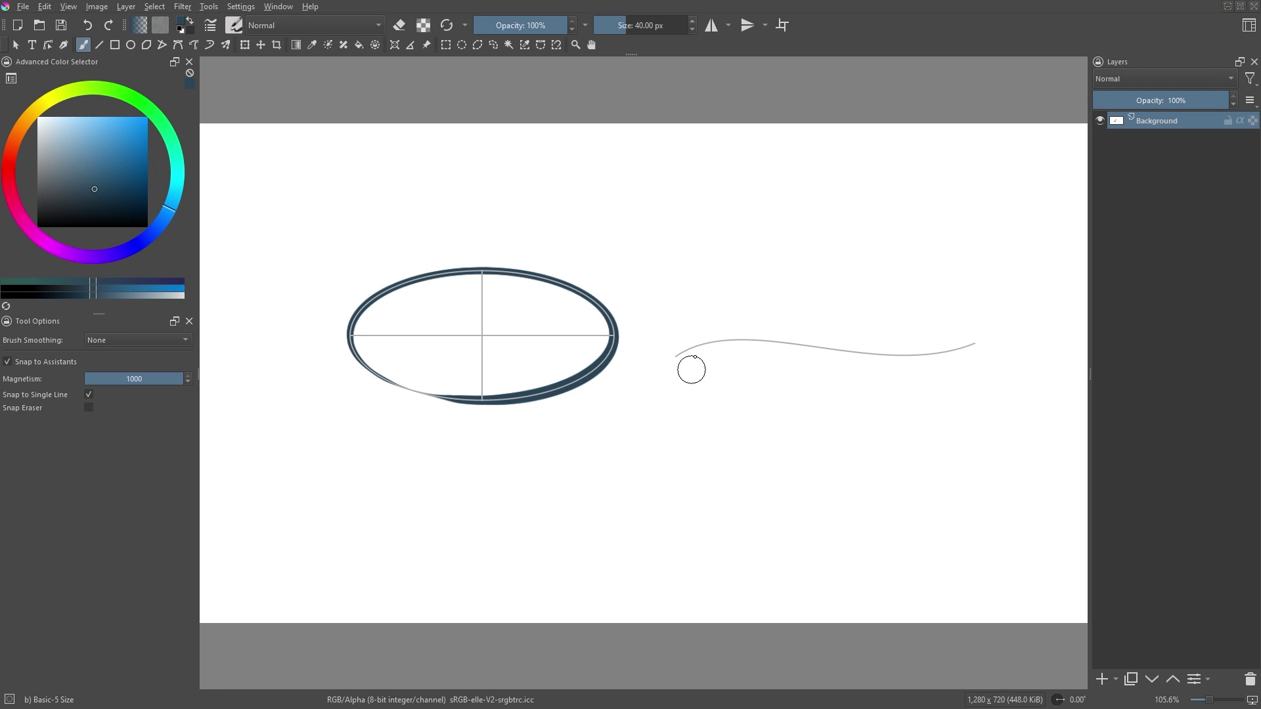
{"action": "left_click_drag", "start_coordinate": [676, 357], "coordinate": [976, 343]}
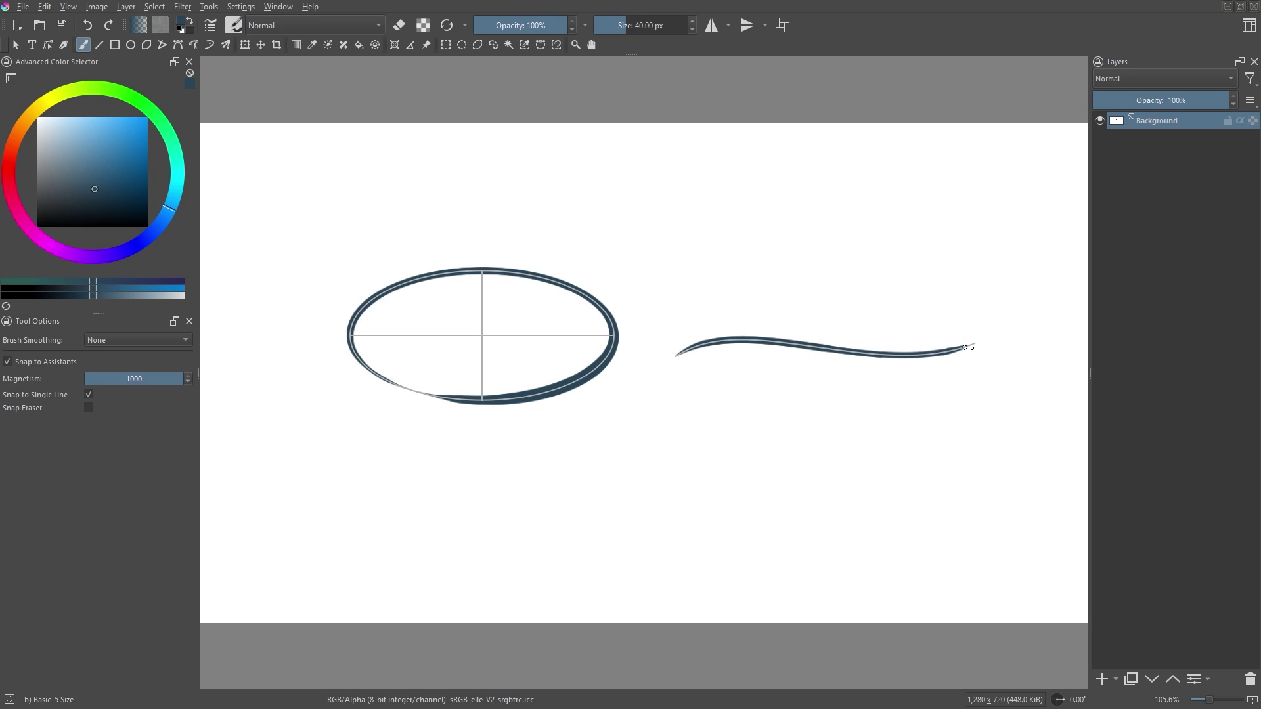
Hide the painting assistants from the View menu and select the Reference Images tool
{"action": "left_click", "coordinate": [68, 8]}
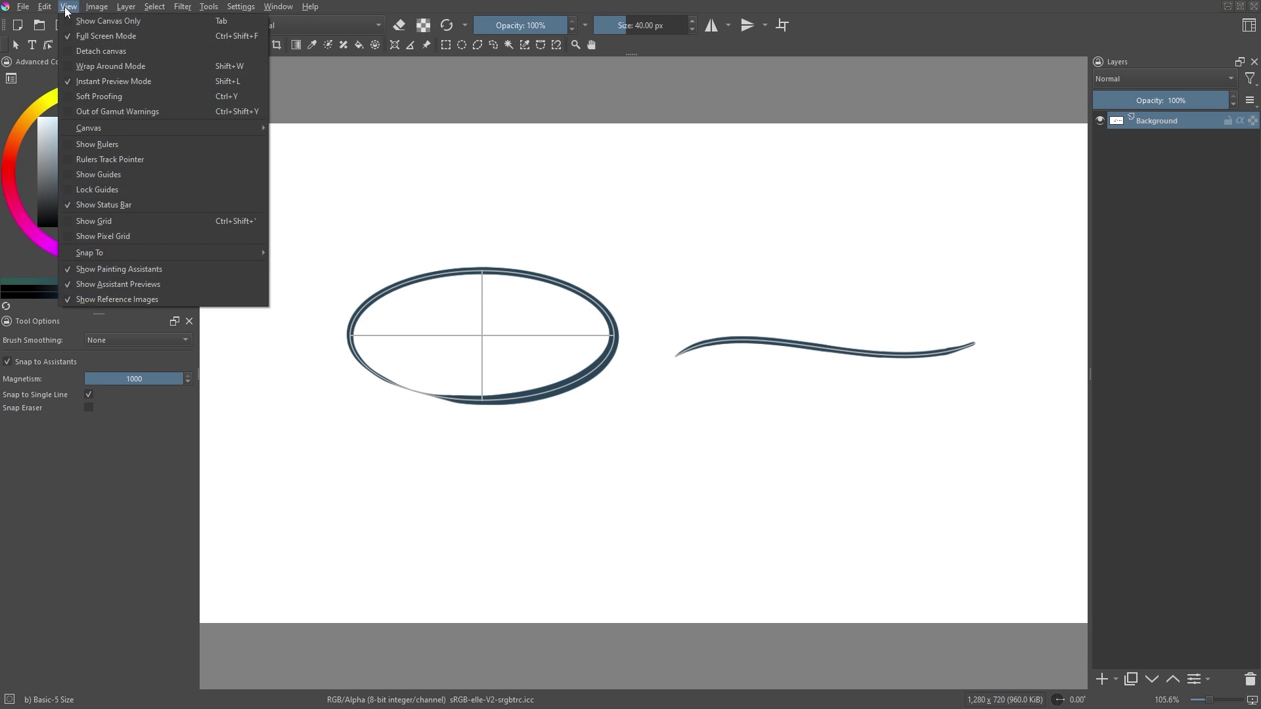
{"action": "left_click", "coordinate": [90, 270]}
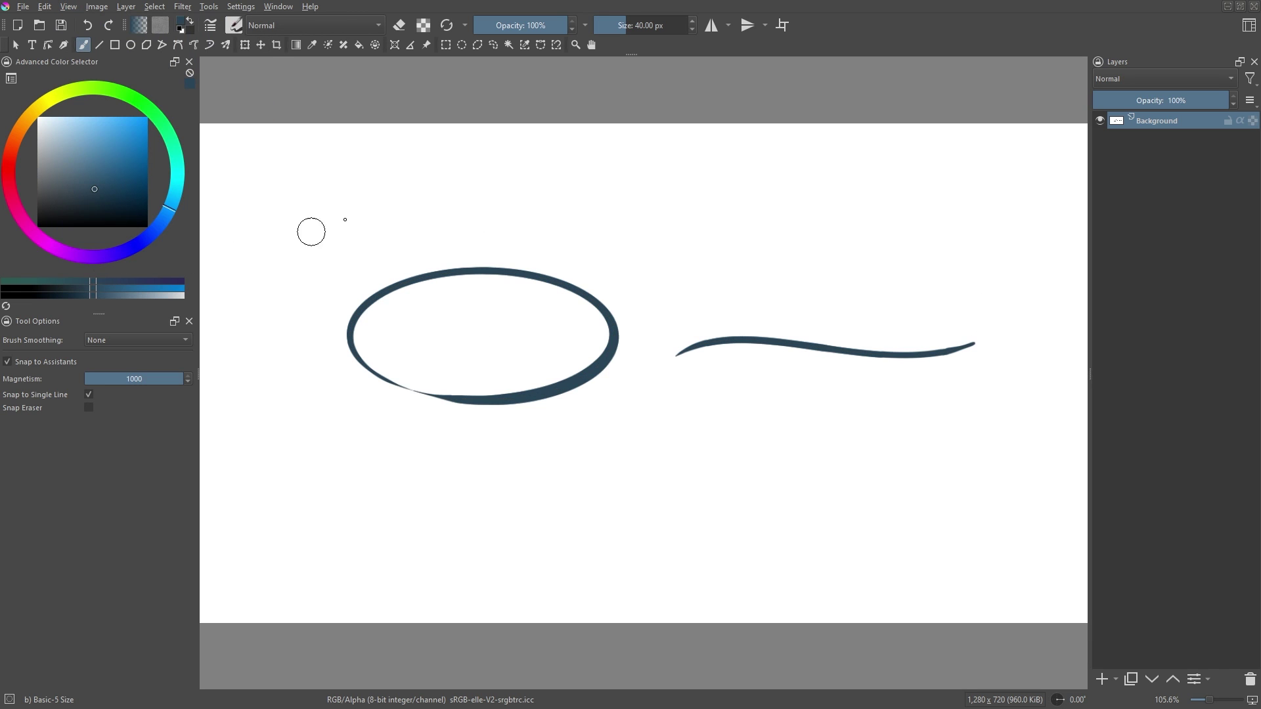
{"action": "scroll", "coordinate": [355, 220], "scroll_direction": "down", "scroll_amount": 1}
{"action": "scroll", "coordinate": [437, 253], "scroll_direction": "down", "scroll_amount": 2}
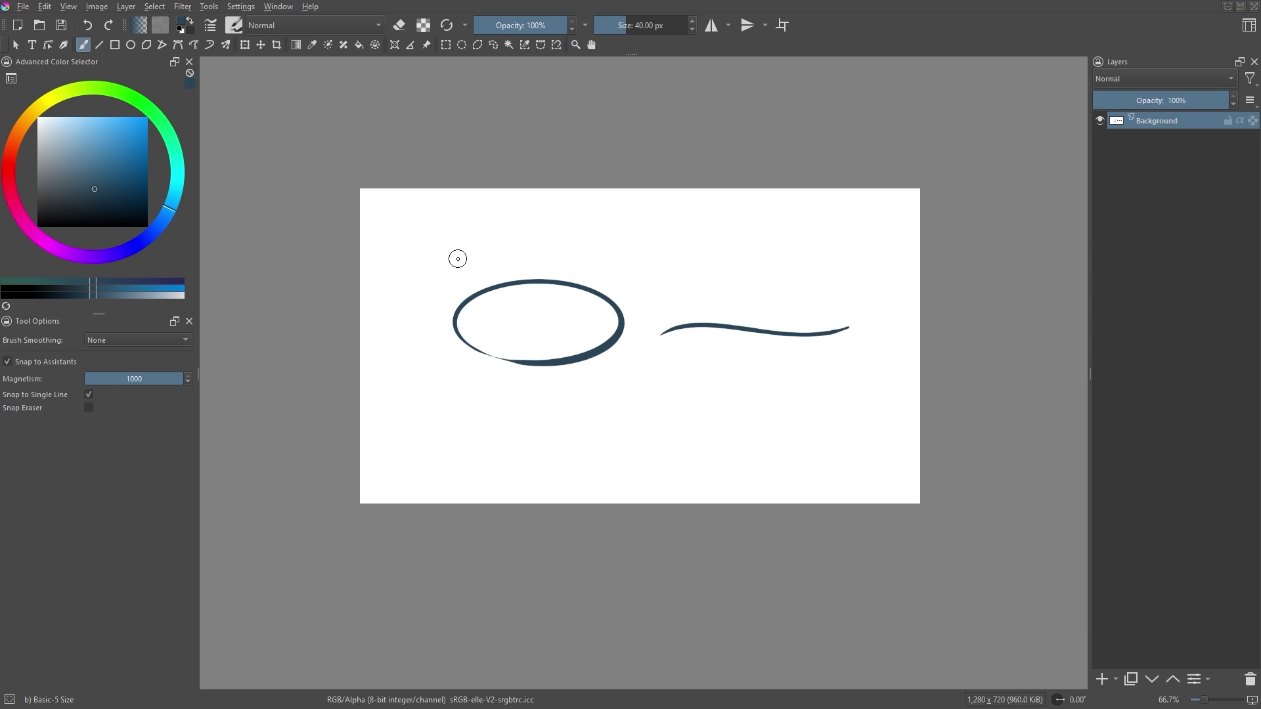
{"action": "left_click", "coordinate": [428, 47]}
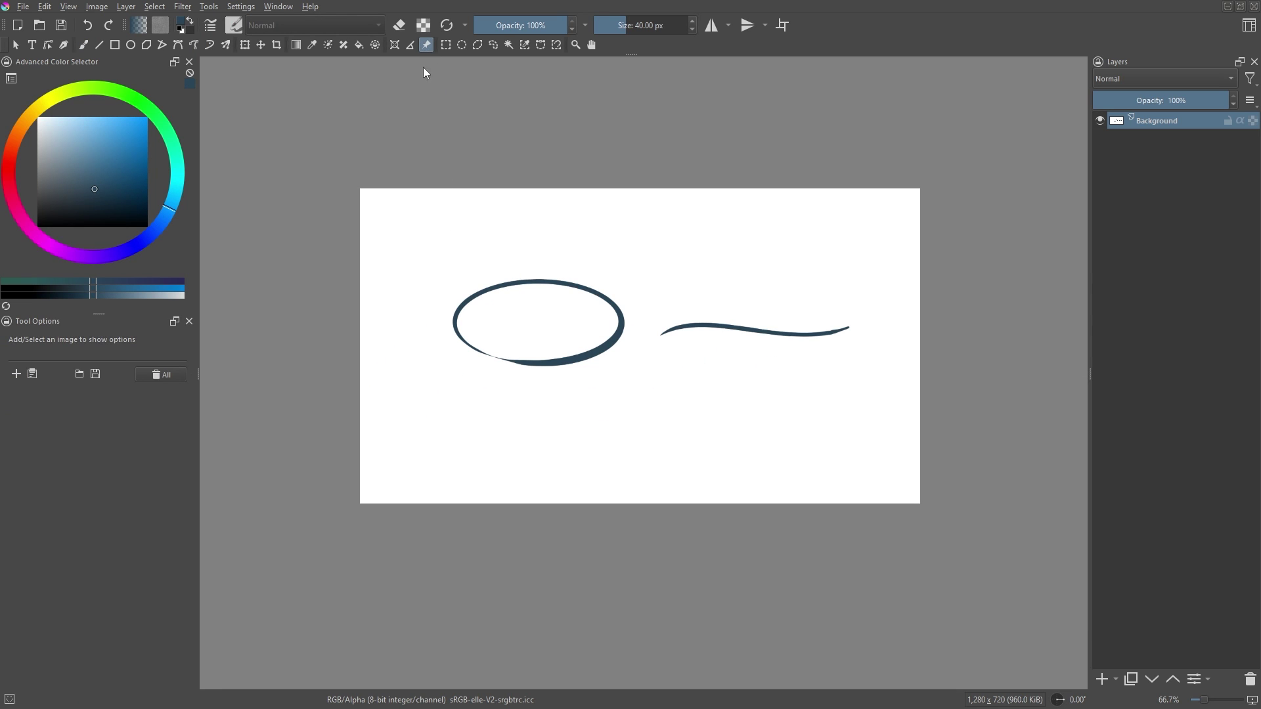
Place astronaut_turtle.png as a reference image, shrink it and centre it on the canvas
{"action": "left_click", "coordinate": [17, 374]}
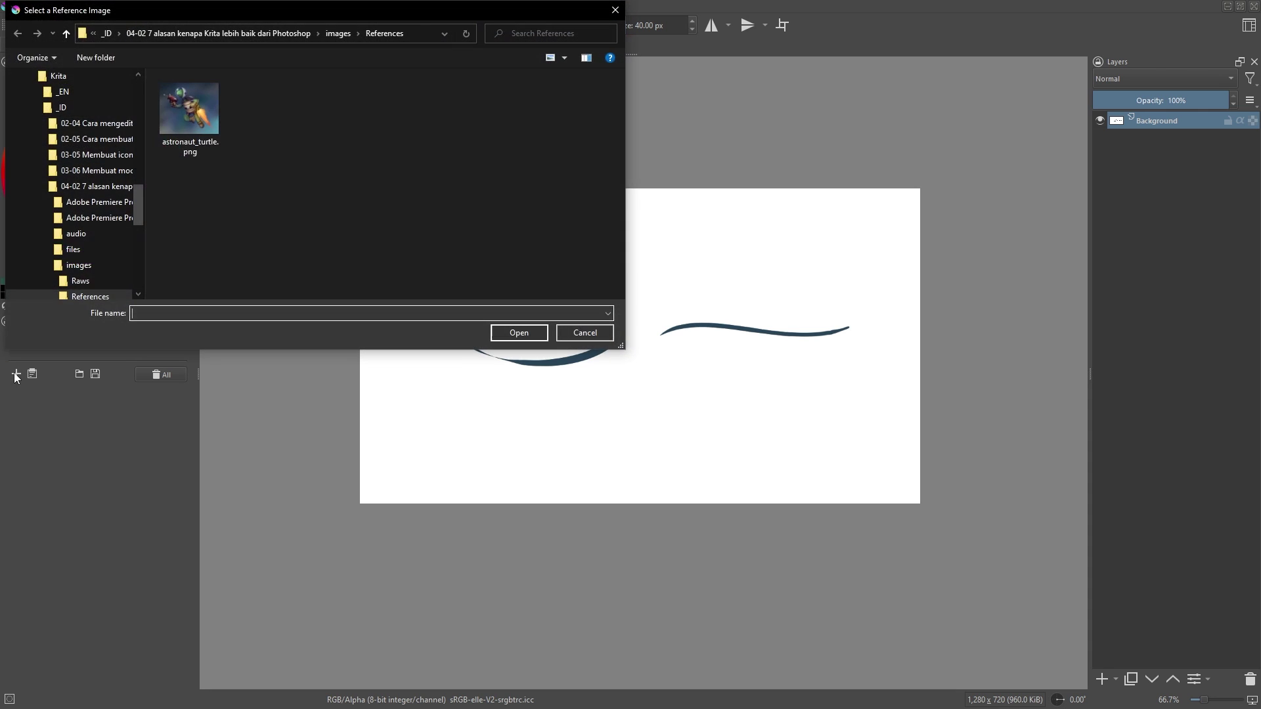
{"action": "left_click", "coordinate": [203, 113]}
{"action": "double_click", "coordinate": [204, 113]}
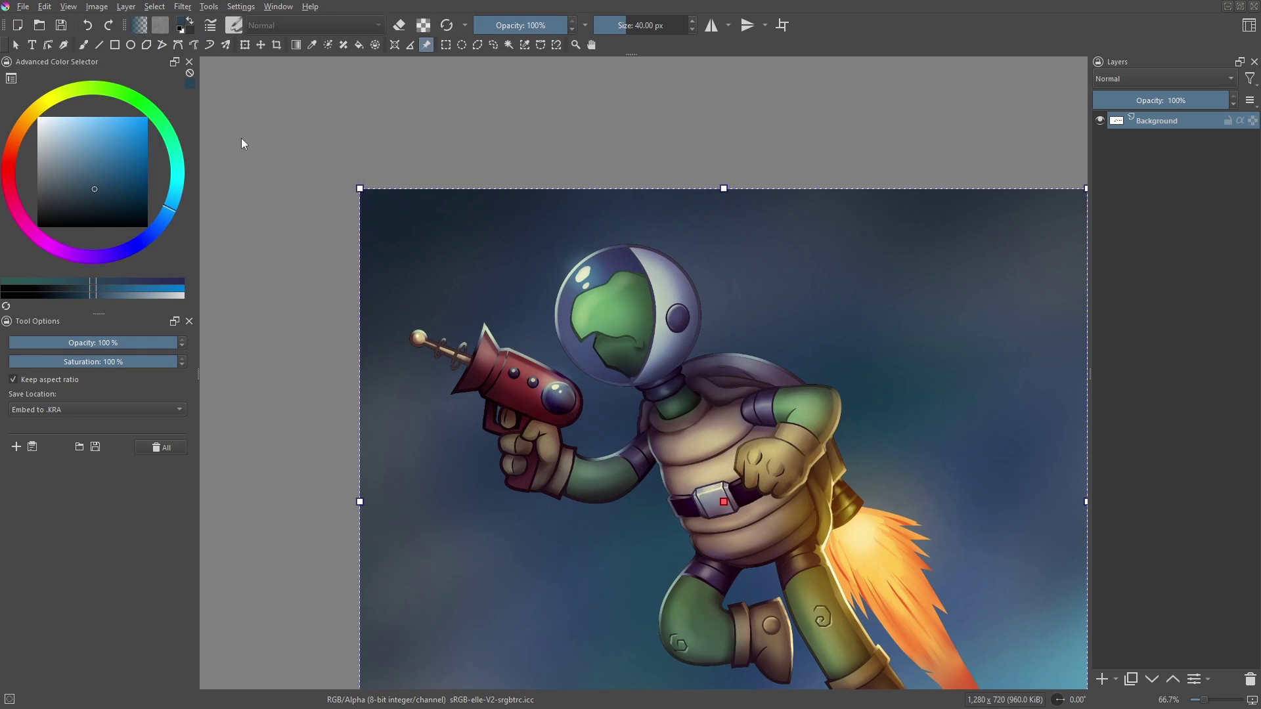
{"action": "key", "text": "minus"}
{"action": "key", "text": "minus"}
{"action": "left_click_drag", "start_coordinate": [770, 567], "coordinate": [521, 352]}
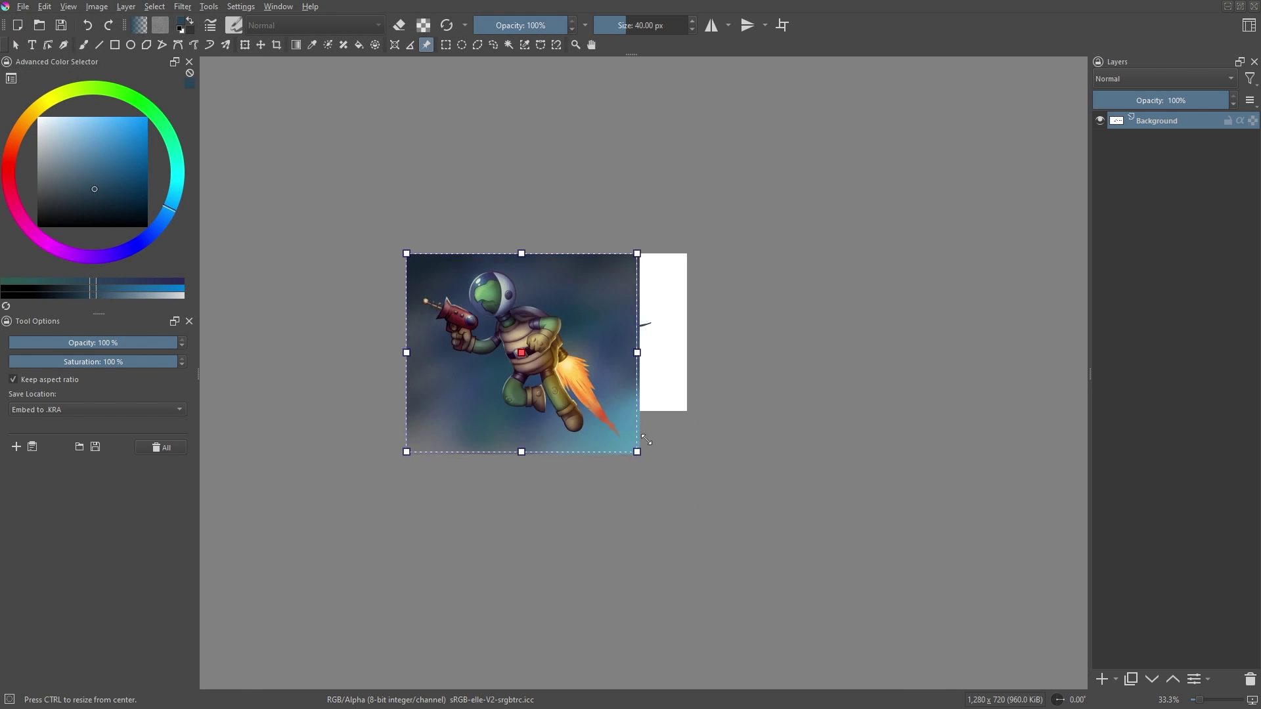
{"action": "left_click_drag", "start_coordinate": [473, 312], "coordinate": [545, 347]}
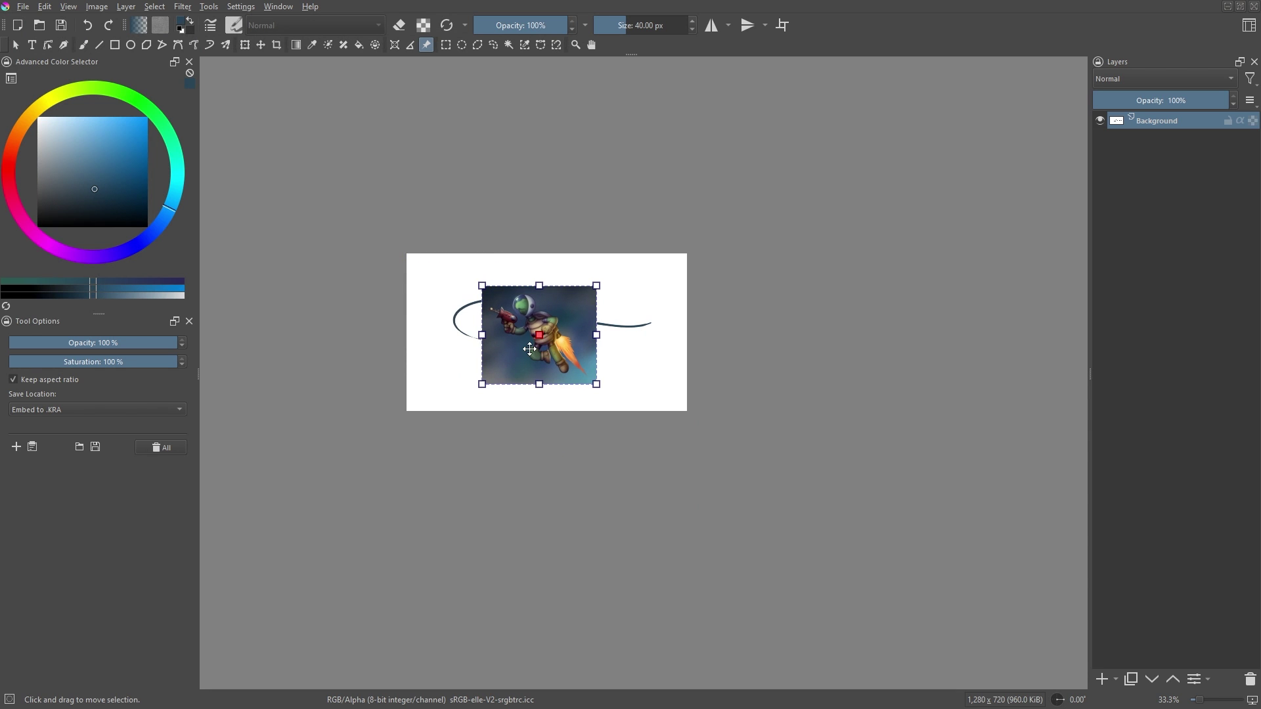
{"action": "key", "text": "plus"}
{"action": "key", "text": "plus"}
Set the reference image's opacity to 100% and move it to the left of the canvas
{"action": "left_click_drag", "start_coordinate": [153, 342], "coordinate": [61, 342]}
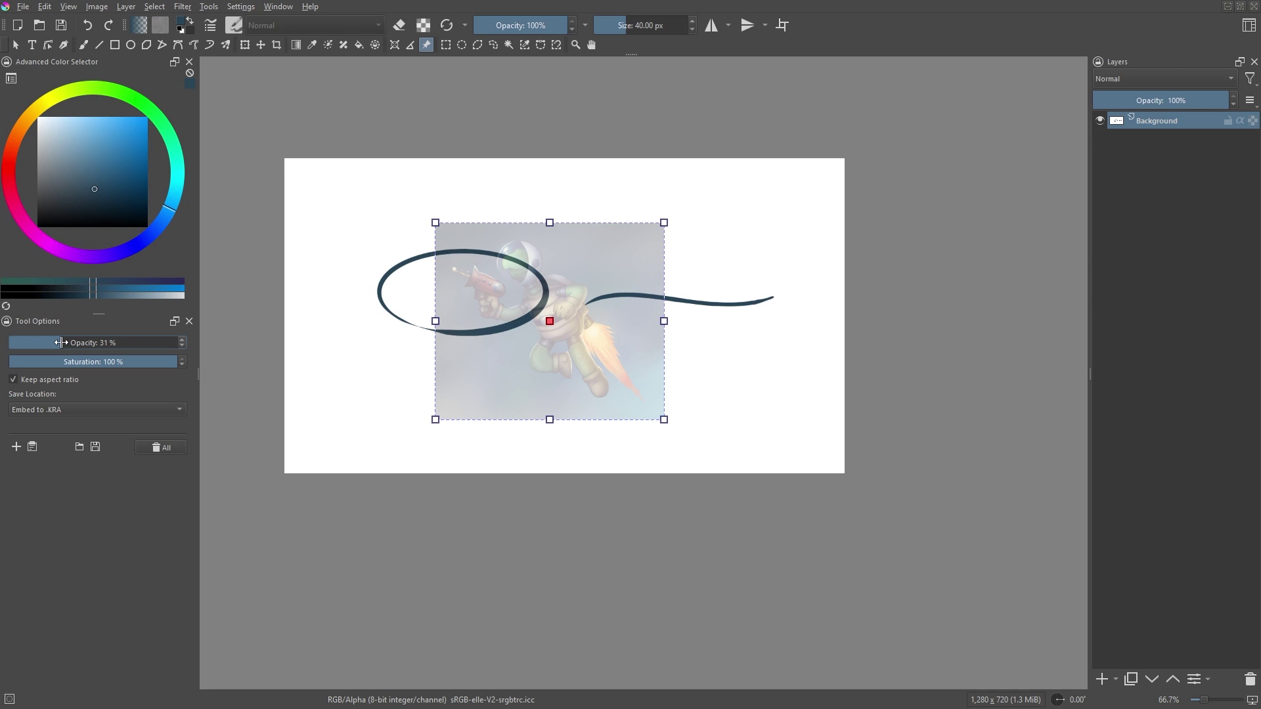
{"action": "left_click_drag", "start_coordinate": [62, 343], "coordinate": [190, 348]}
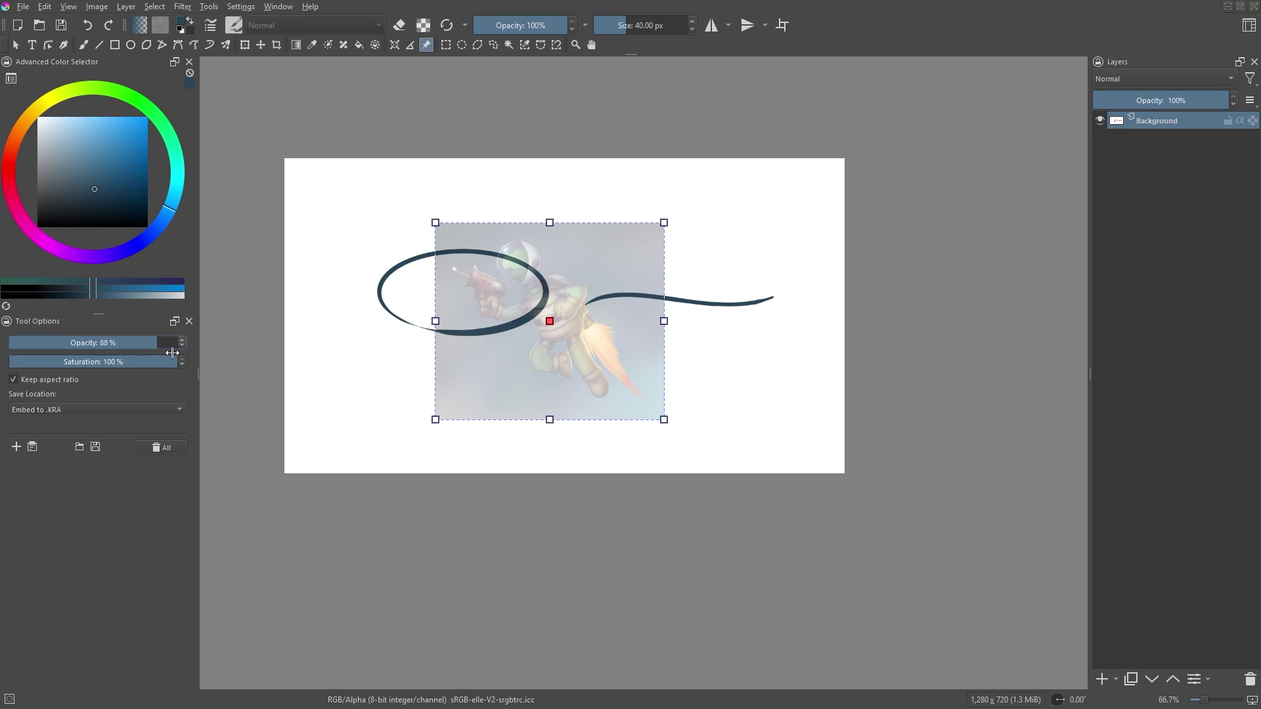
{"action": "scroll", "coordinate": [360, 380], "scroll_direction": "down", "scroll_amount": 1}
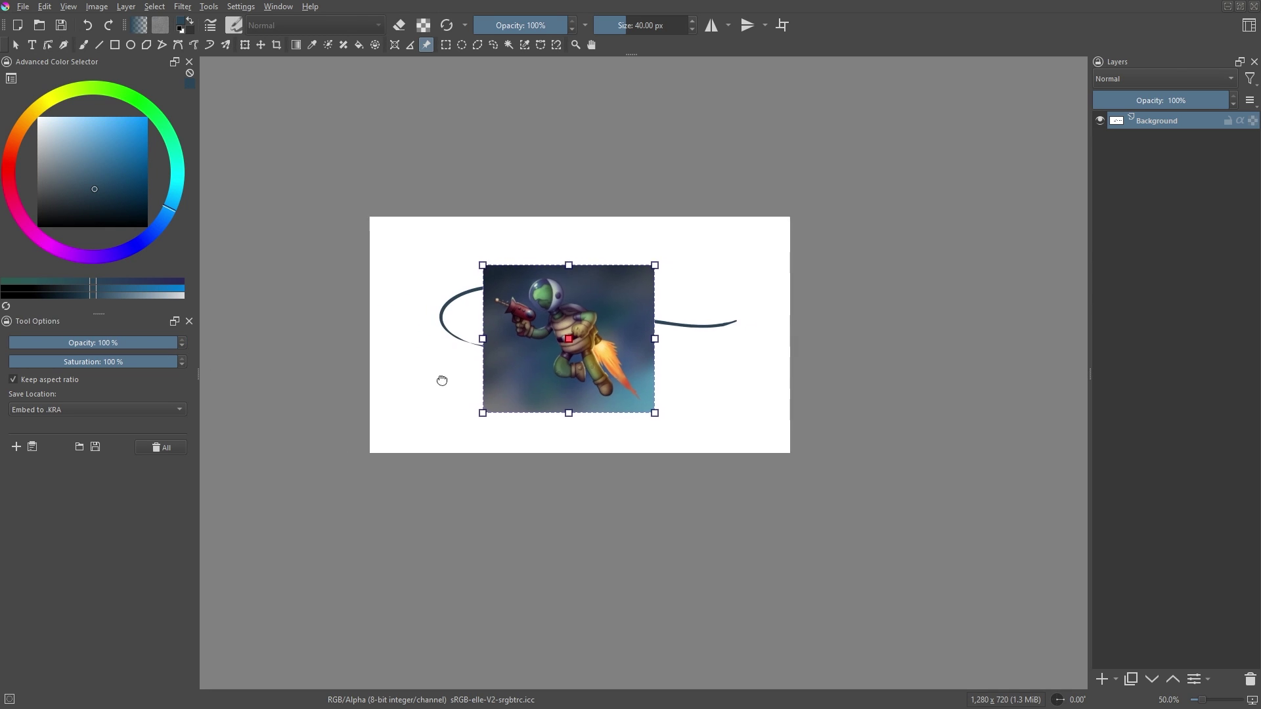
{"action": "left_click_drag", "start_coordinate": [599, 372], "coordinate": [338, 356]}
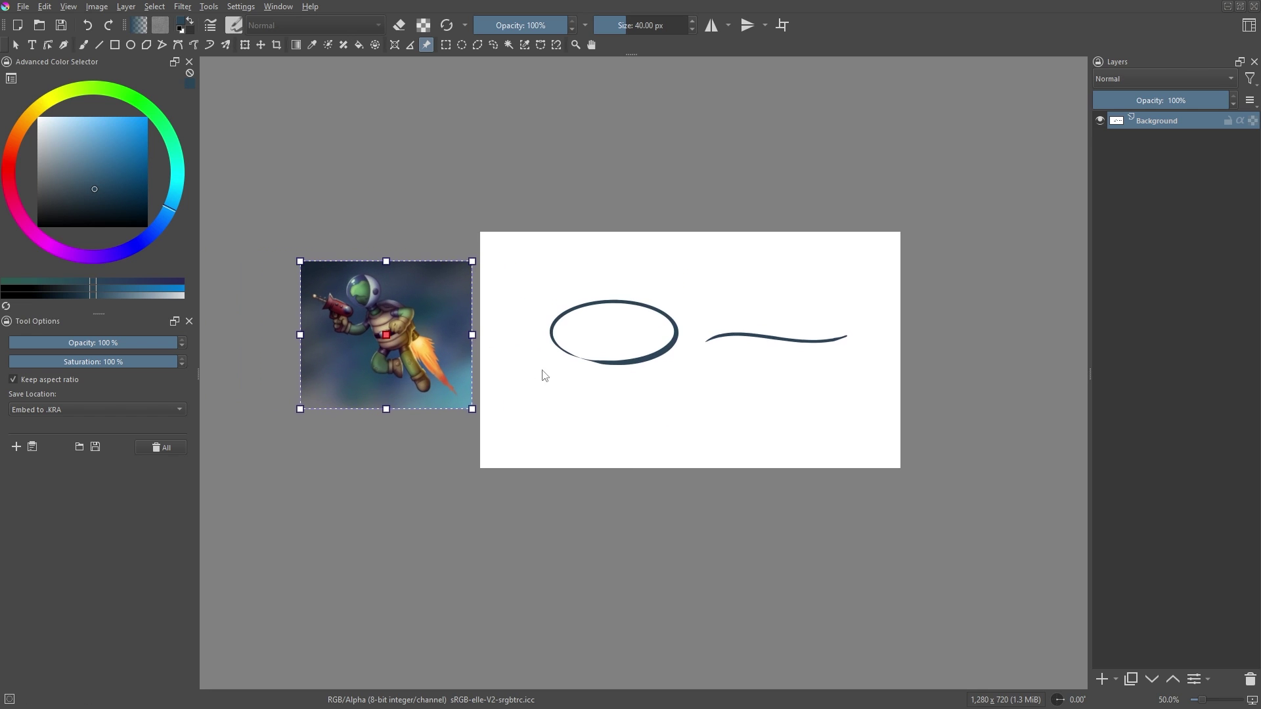
{"action": "scroll", "coordinate": [519, 362], "scroll_direction": "up", "scroll_amount": 1, "text": "ctrl"}
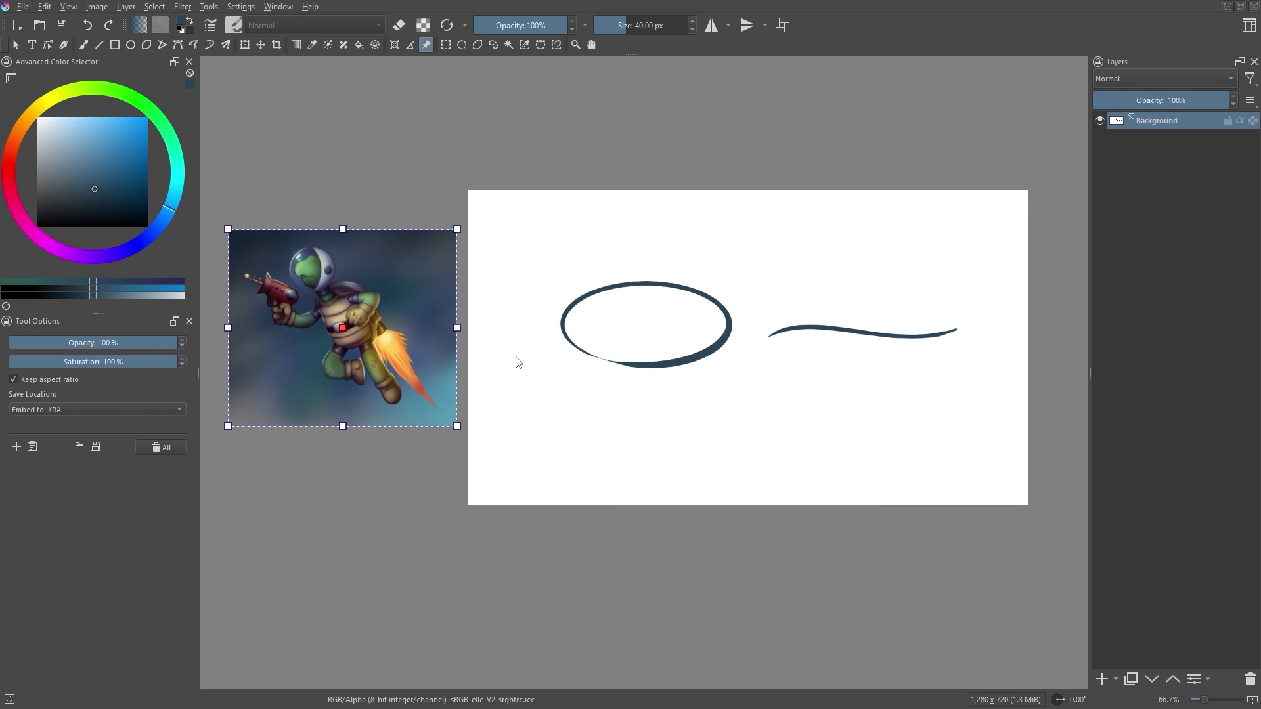
With the brush, sample the orange flame, dark navy and turtle green from the reference image
{"action": "key", "text": "b"}
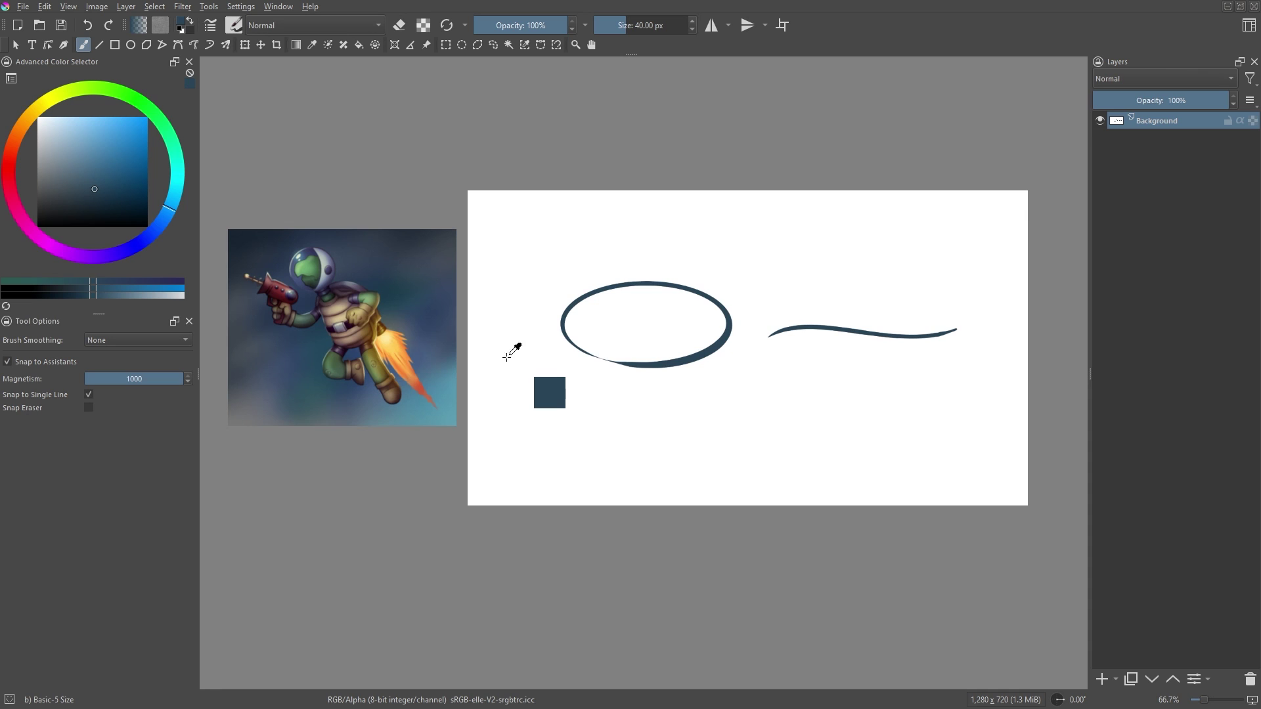
{"action": "left_click", "coordinate": [424, 366], "text": "ctrl"}
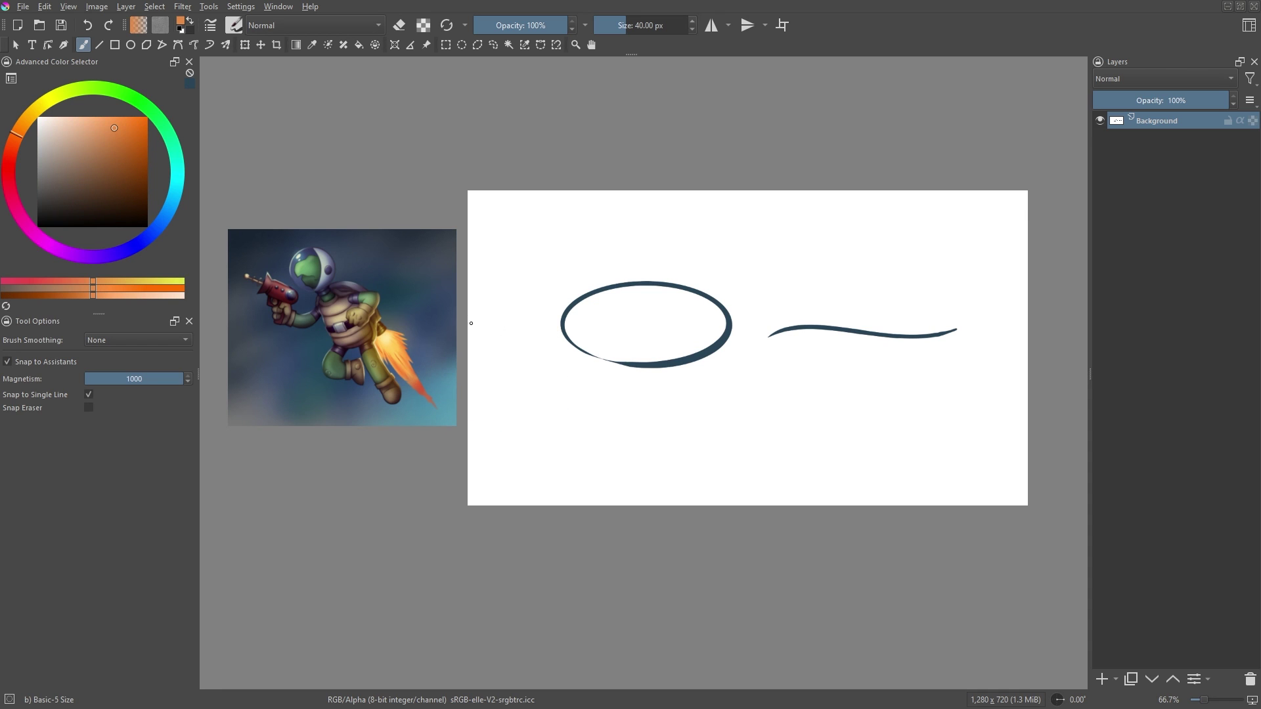
{"action": "left_click", "coordinate": [401, 309], "text": "ctrl"}
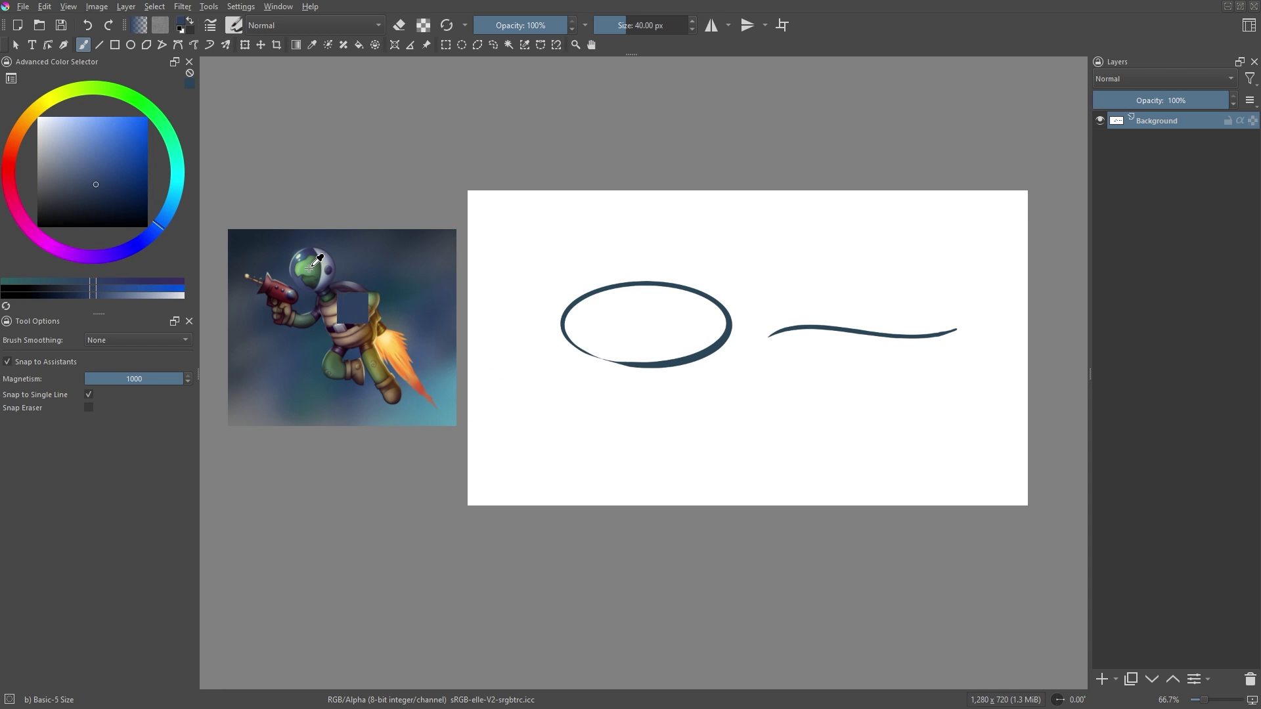
{"action": "left_click", "coordinate": [343, 299], "text": "ctrl"}
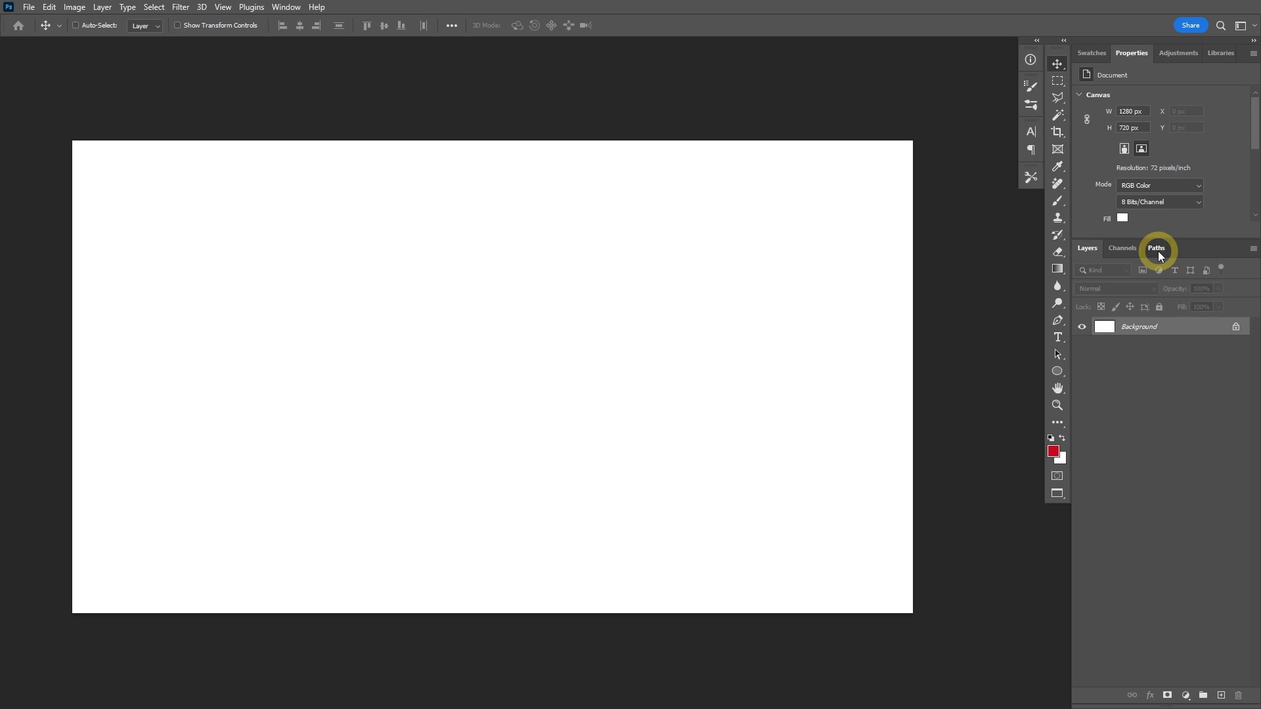
Check the Paths panel is empty, then return to the Layers list showing only Background
{"action": "left_click", "coordinate": [1157, 251]}
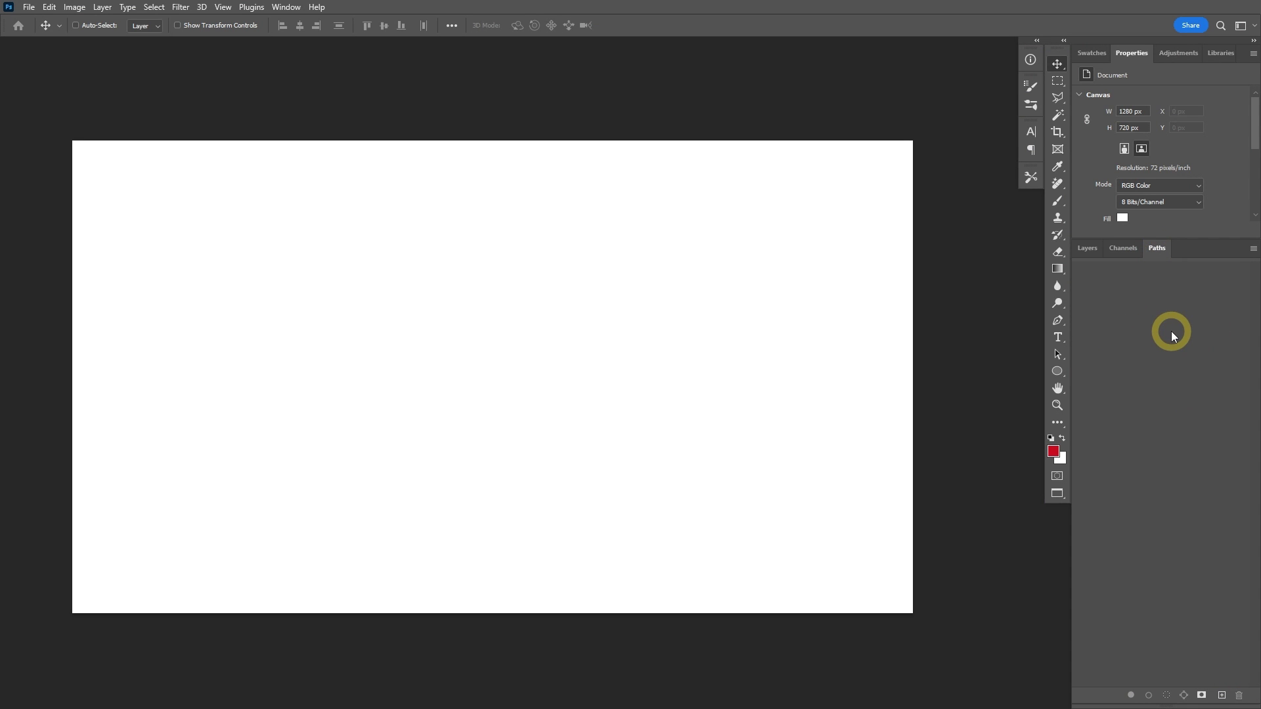
{"action": "left_click", "coordinate": [1086, 249]}
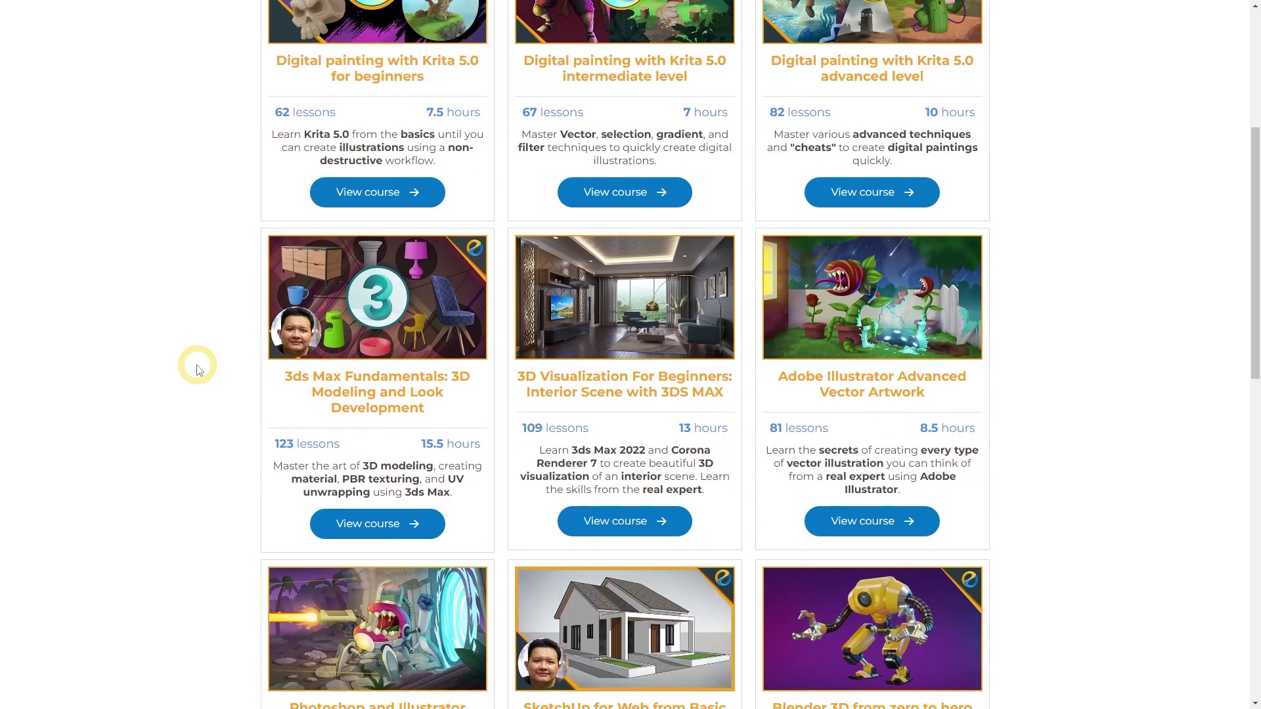
{"action": "scroll", "coordinate": [197, 370], "scroll_direction": "down", "scroll_amount": 1}
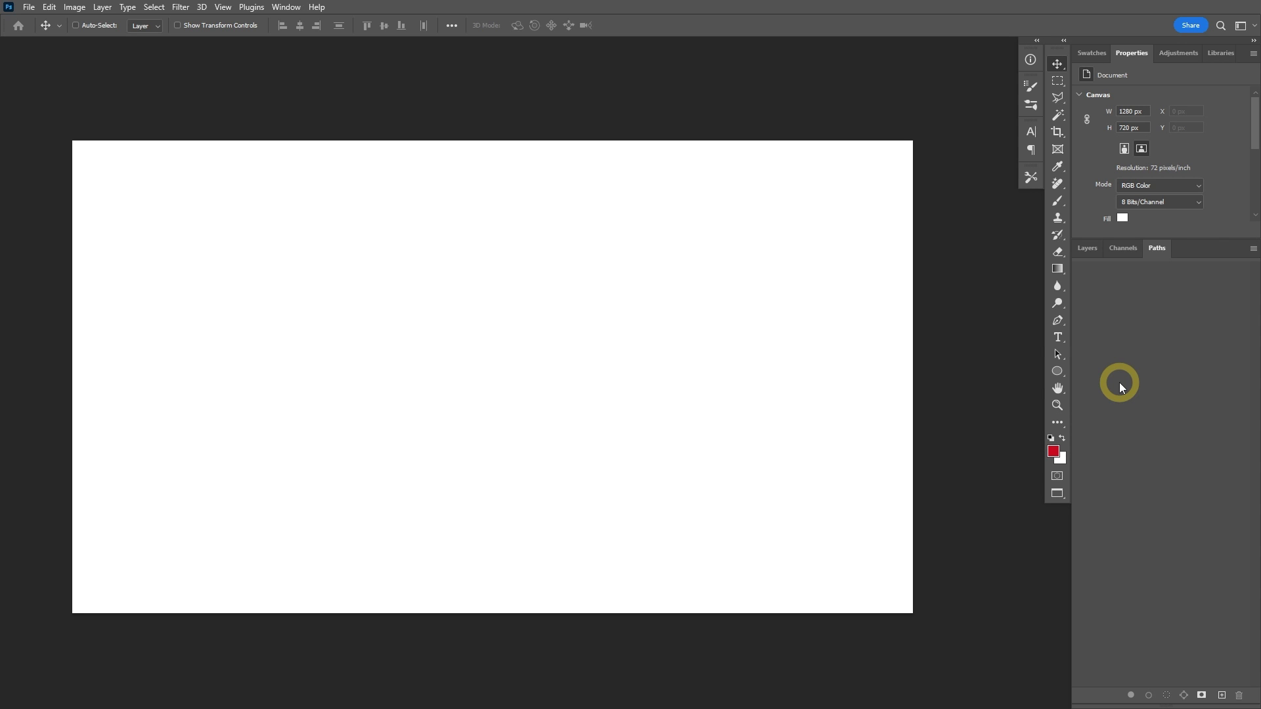
Draw six rectangle paths of varied sizes across the canvas with the Rectangle Tool in Path mode
{"action": "left_click", "coordinate": [1063, 372]}
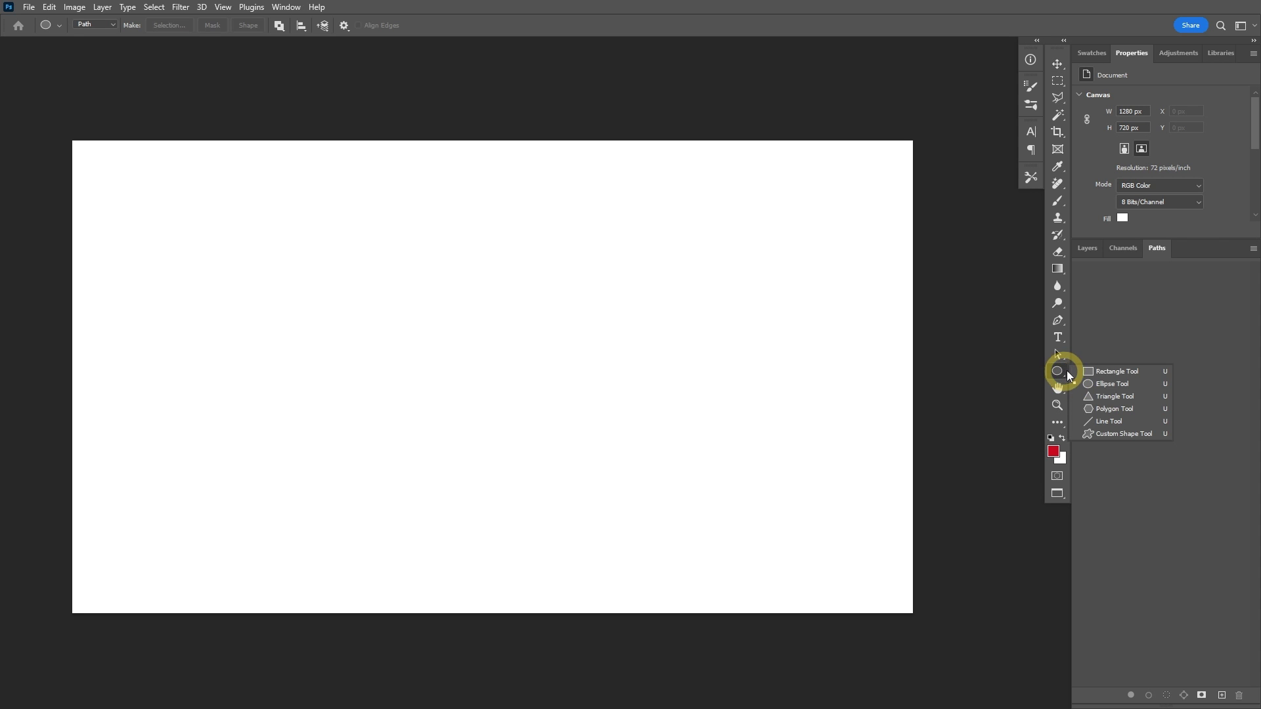
{"action": "left_click", "coordinate": [1117, 371]}
{"action": "left_click_drag", "start_coordinate": [276, 304], "coordinate": [411, 458]}
{"action": "left_click_drag", "start_coordinate": [428, 247], "coordinate": [581, 409]}
{"action": "left_click_drag", "start_coordinate": [726, 325], "coordinate": [628, 475]}
{"action": "left_click_drag", "start_coordinate": [482, 444], "coordinate": [578, 527]}
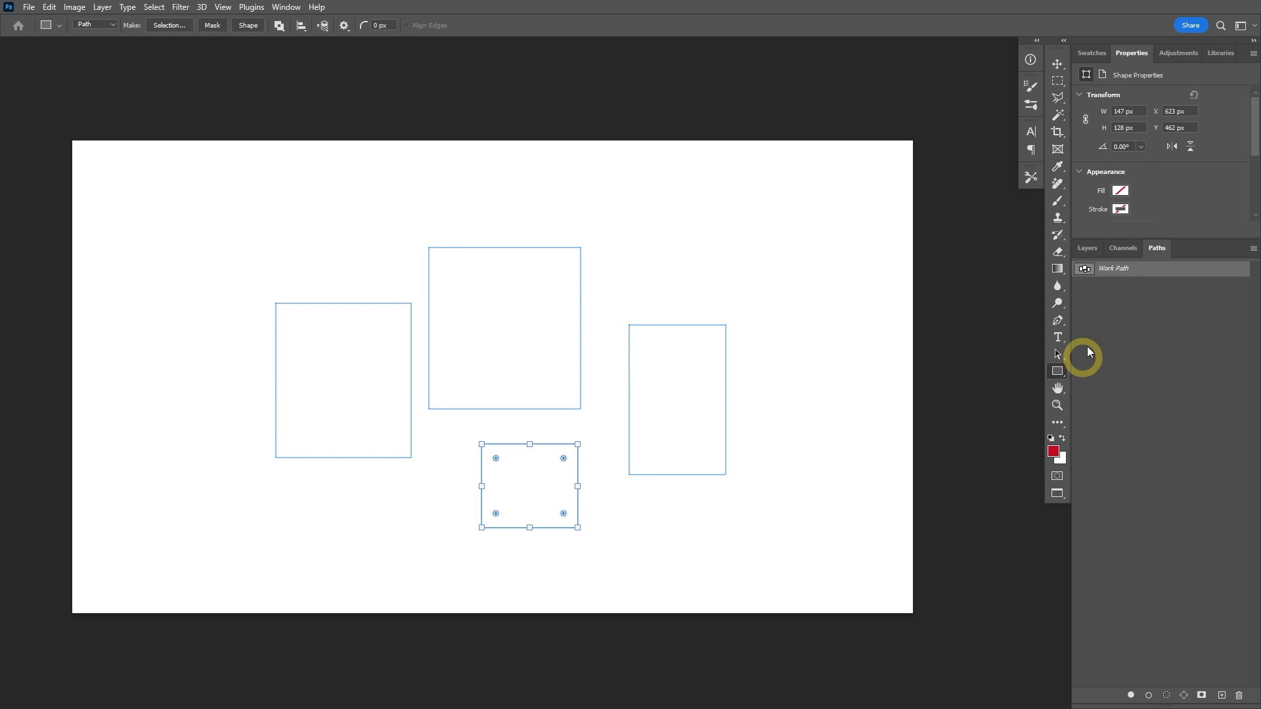
{"action": "left_click_drag", "start_coordinate": [744, 266], "coordinate": [819, 342]}
{"action": "left_click_drag", "start_coordinate": [709, 241], "coordinate": [645, 290]}
Move the large rectangle up-left and the left rectangle down-left, then deselect the work path
{"action": "key", "text": "a"}
{"action": "left_click_drag", "start_coordinate": [575, 345], "coordinate": [534, 288]}
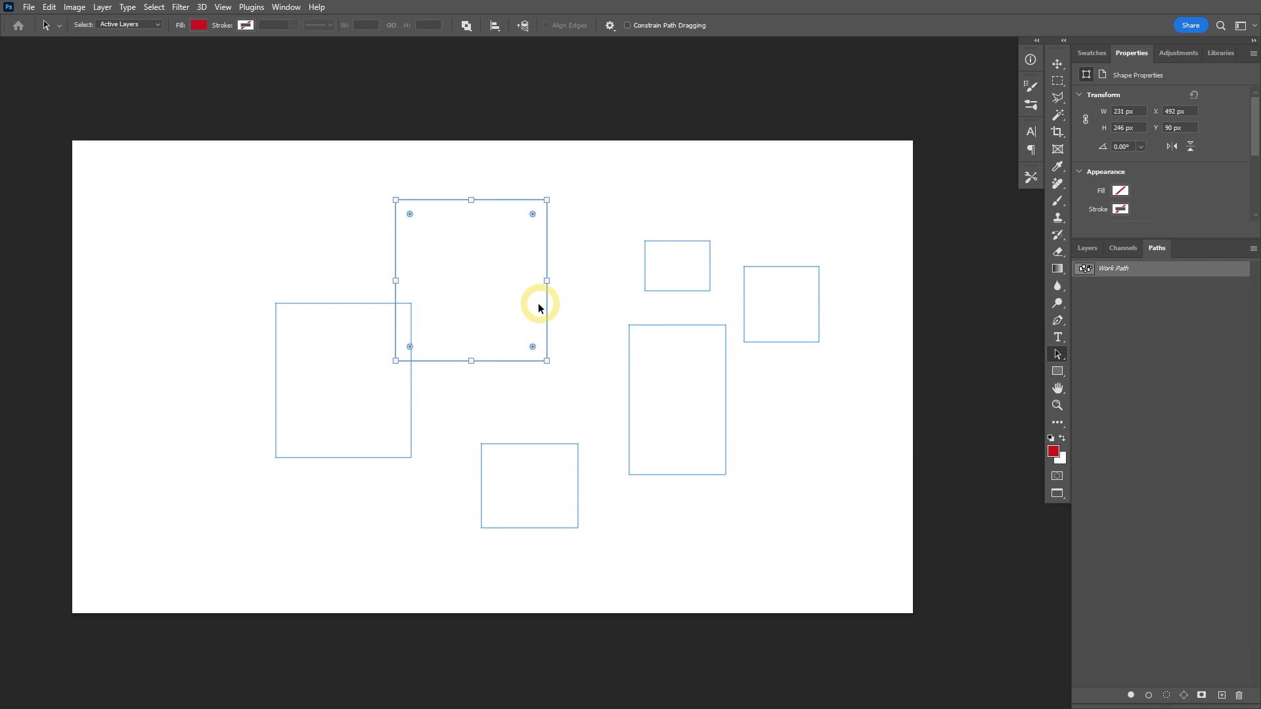
{"action": "left_click_drag", "start_coordinate": [408, 416], "coordinate": [356, 435]}
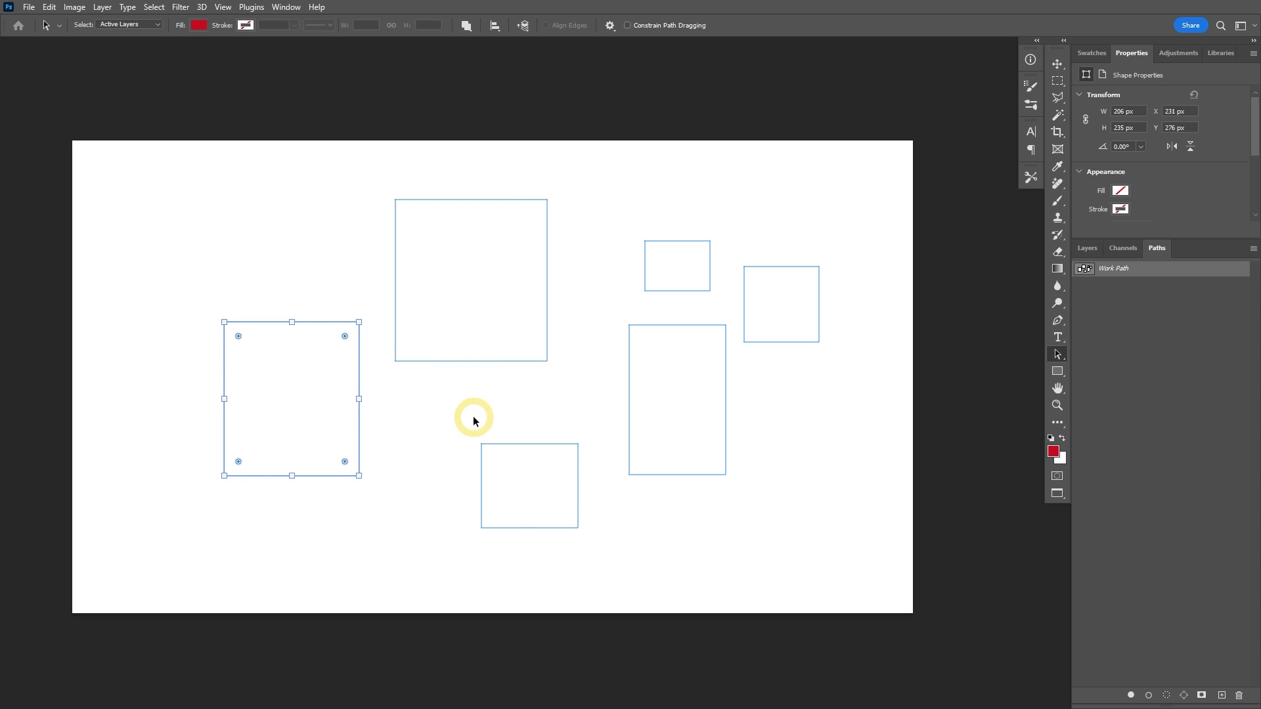
{"action": "left_click", "coordinate": [1186, 353]}
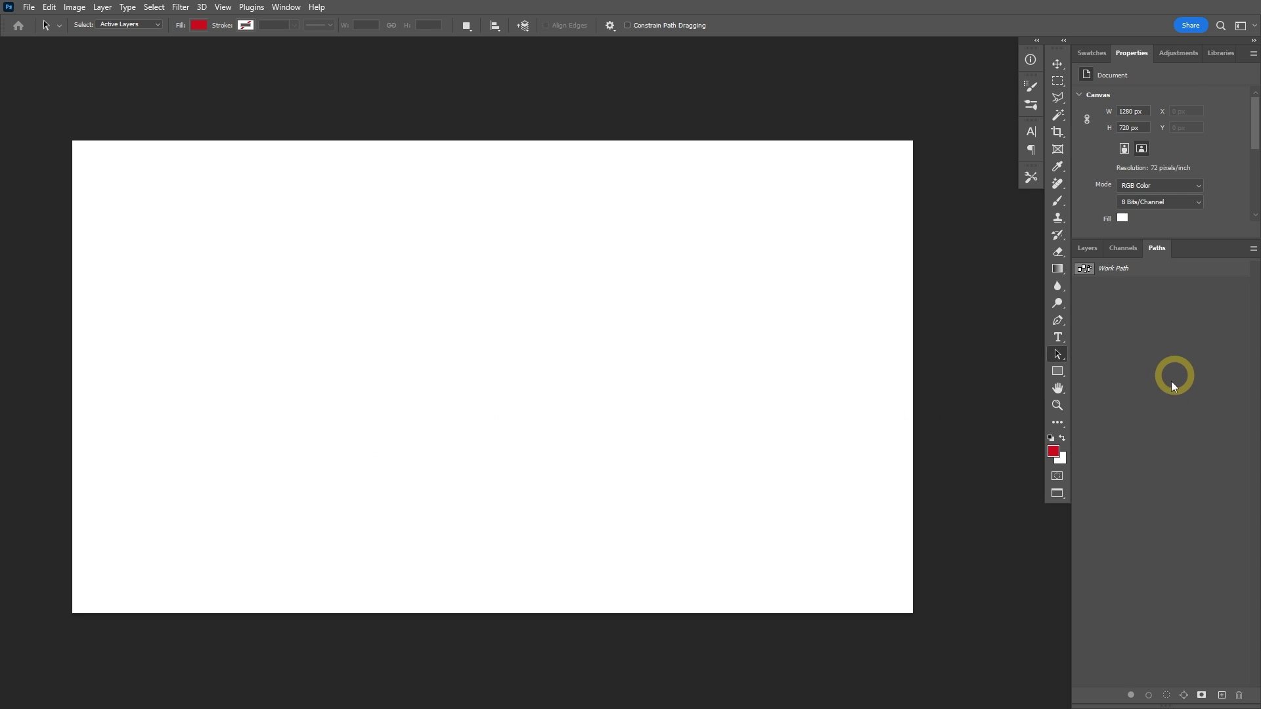
{"action": "left_click", "coordinate": [1059, 371]}
Draw a trial 225 × 225 px circle path, discard it, and show the six rectangle paths again
{"action": "left_click", "coordinate": [1095, 385]}
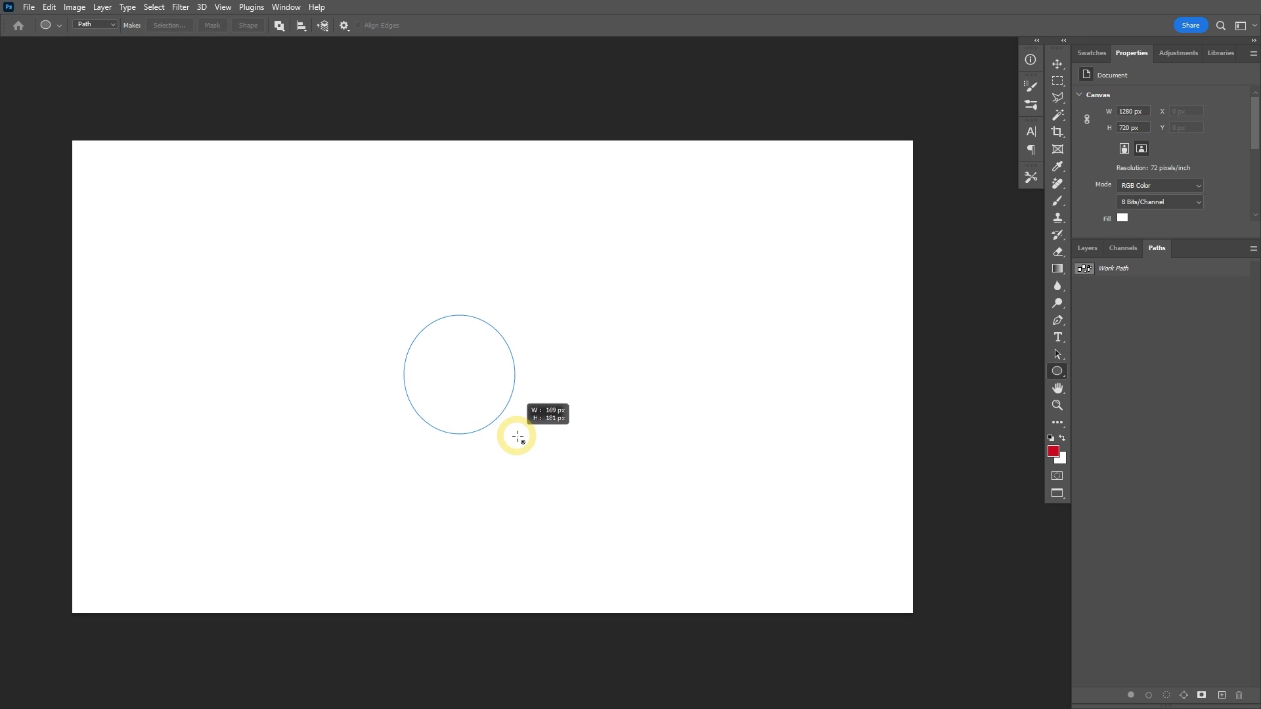
{"action": "left_click_drag", "start_coordinate": [405, 317], "coordinate": [552, 463]}
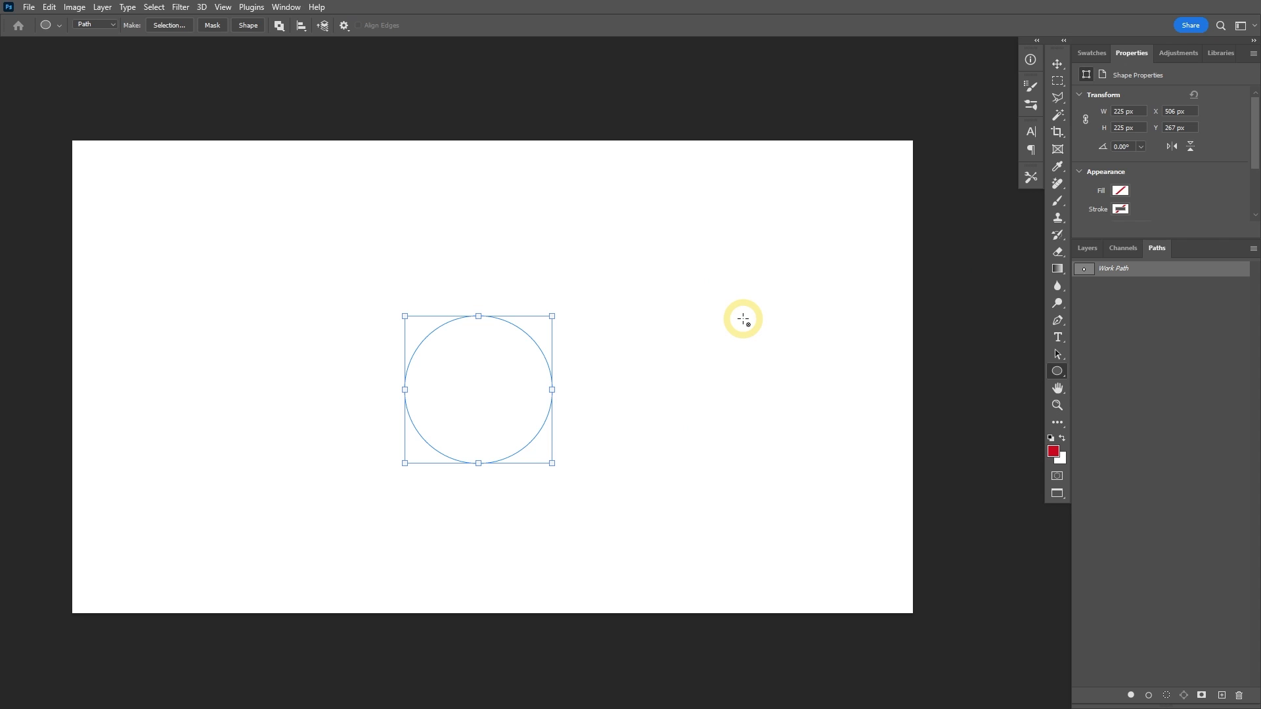
{"action": "key", "text": "Escape"}
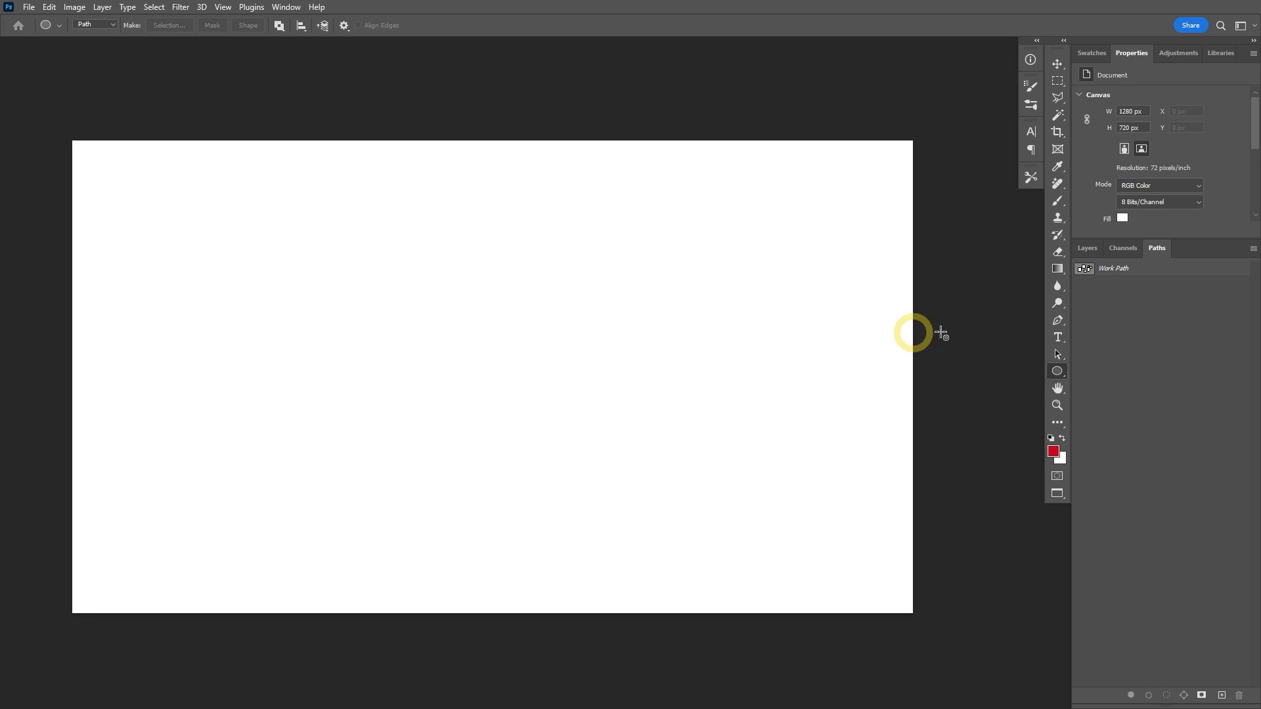
{"action": "left_click", "coordinate": [1122, 268]}
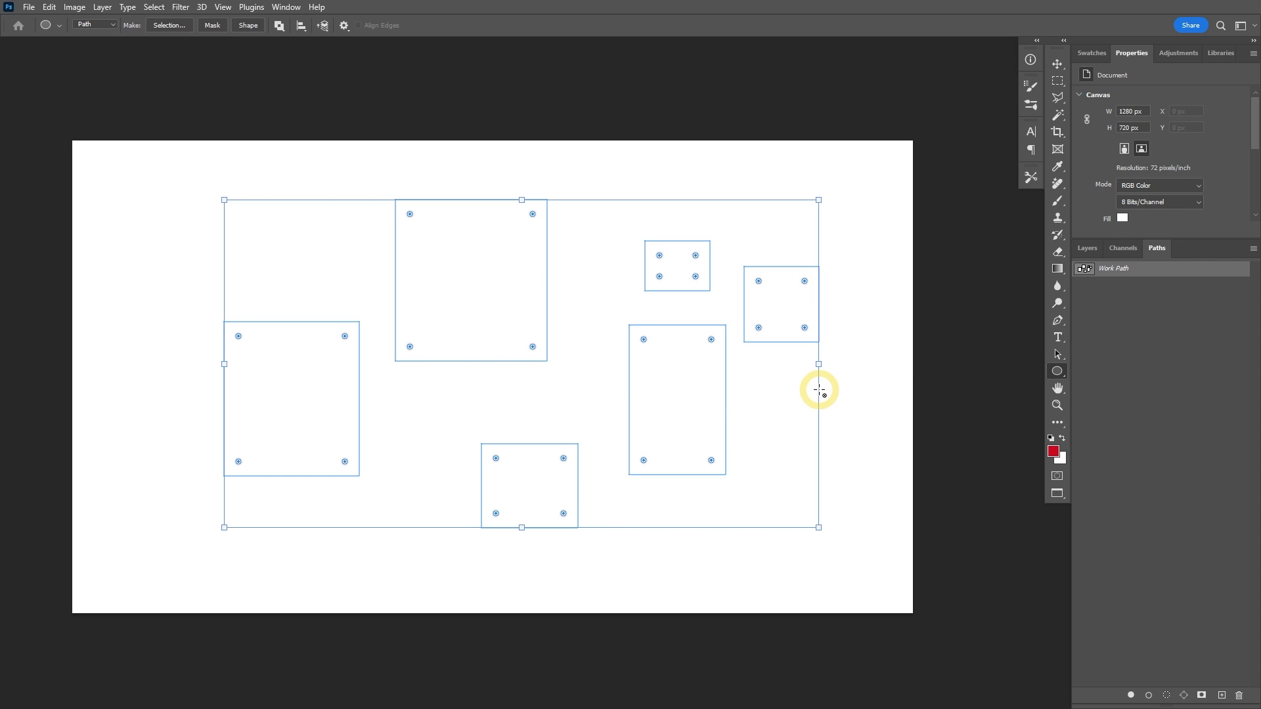
Save the rectangles' work path as Path 1, then draw a new 210 × 210 px circle path
{"action": "double_click", "coordinate": [1115, 269]}
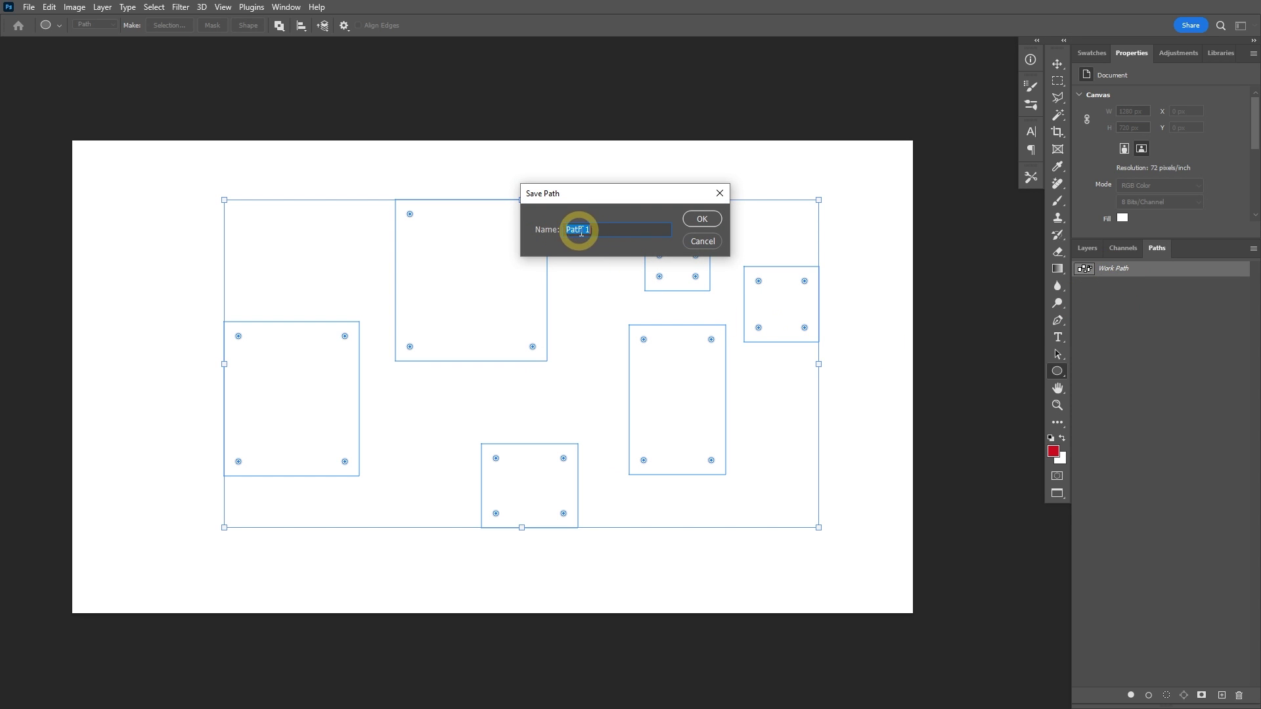
{"action": "left_click", "coordinate": [702, 221]}
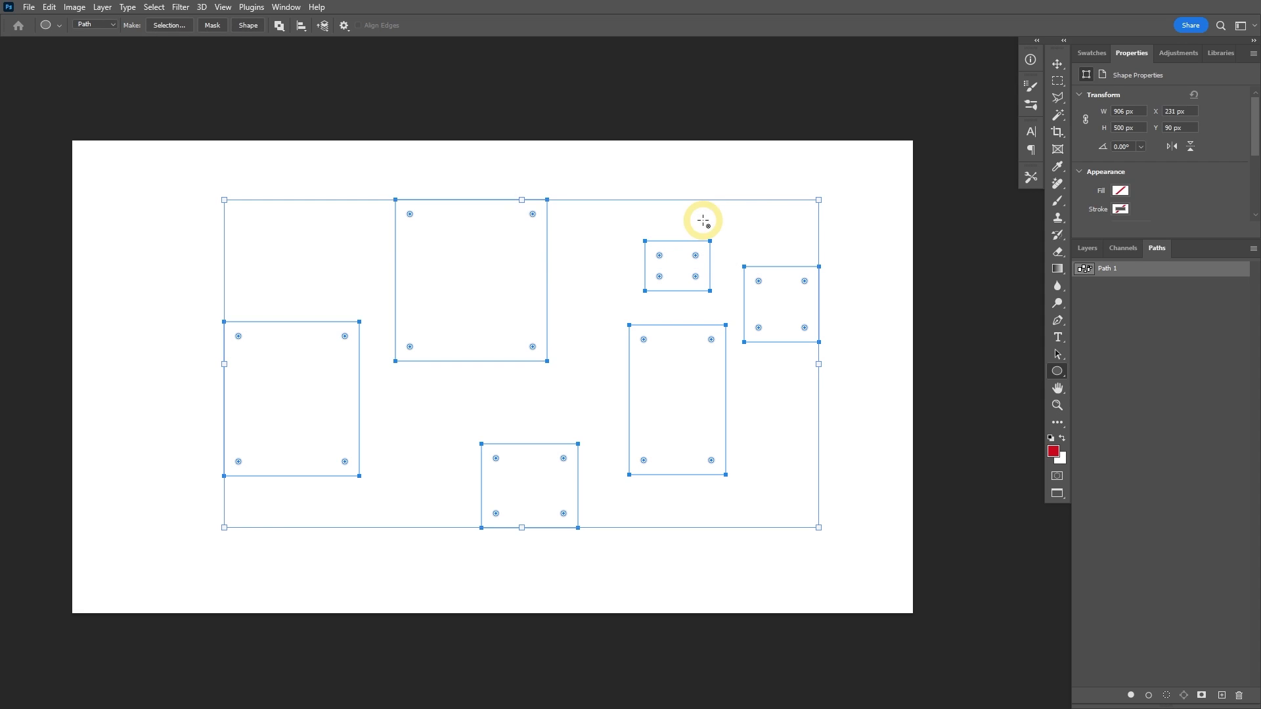
{"action": "left_click", "coordinate": [1137, 419]}
{"action": "left_click_drag", "start_coordinate": [549, 314], "coordinate": [686, 451]}
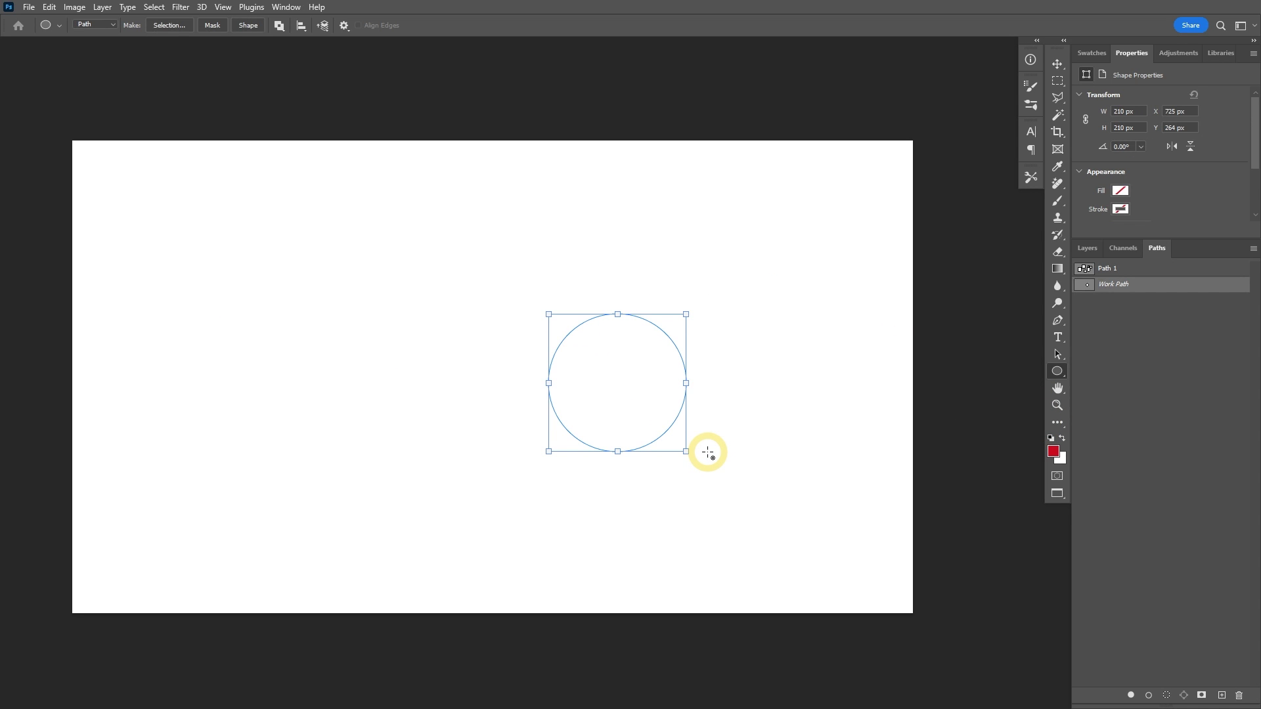
{"action": "key", "text": "a"}
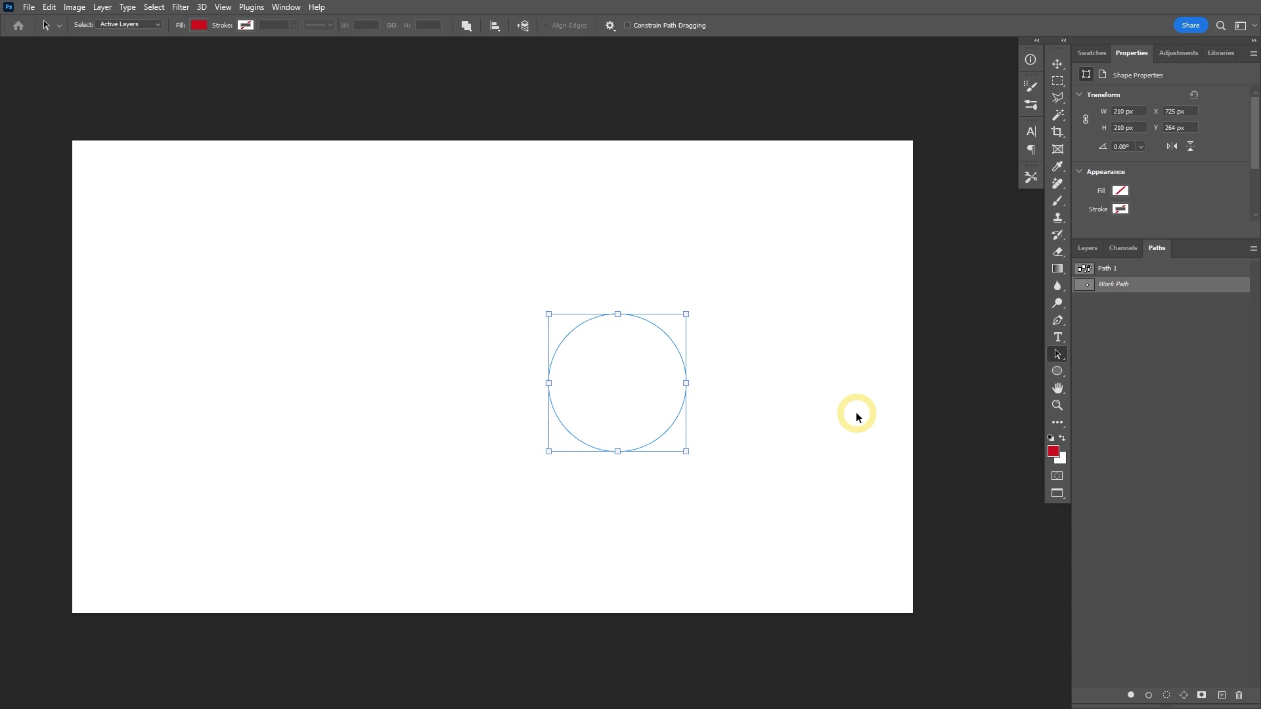
Reselect Path 1 in the Paths panel so its six rectangle outlines show on the canvas
{"action": "left_click", "coordinate": [1086, 253]}
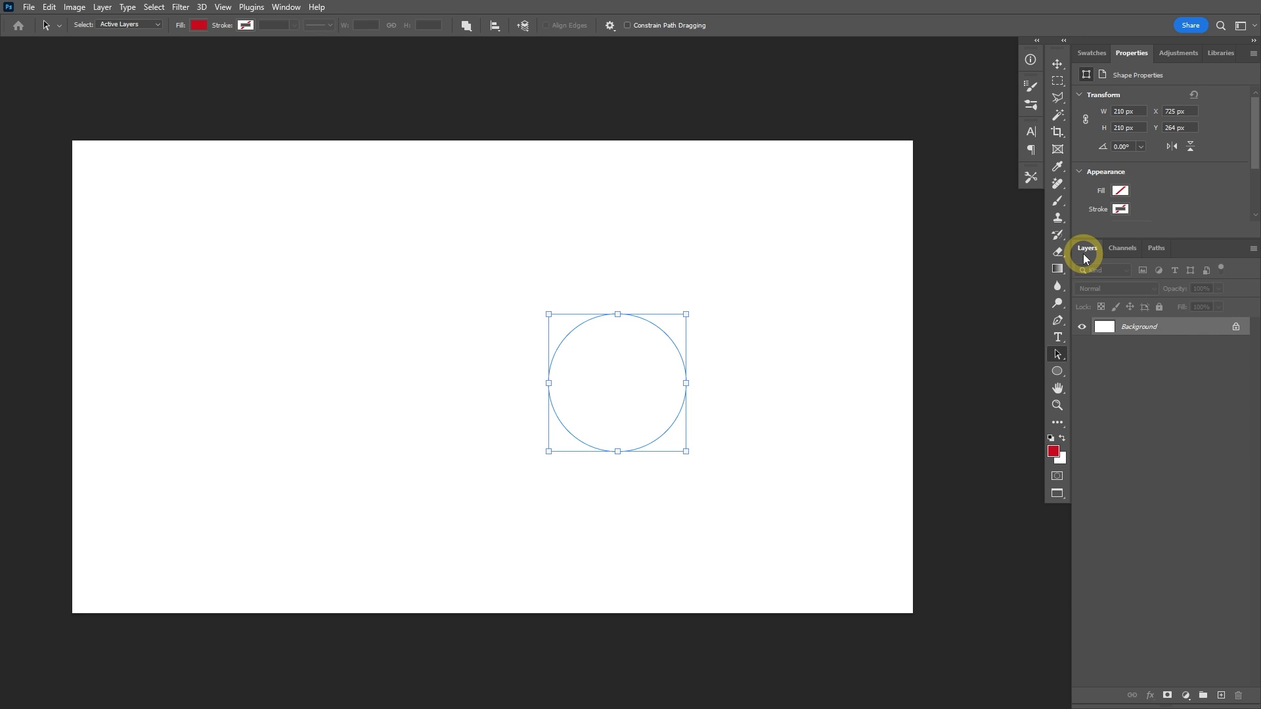
{"action": "left_click", "coordinate": [1134, 338]}
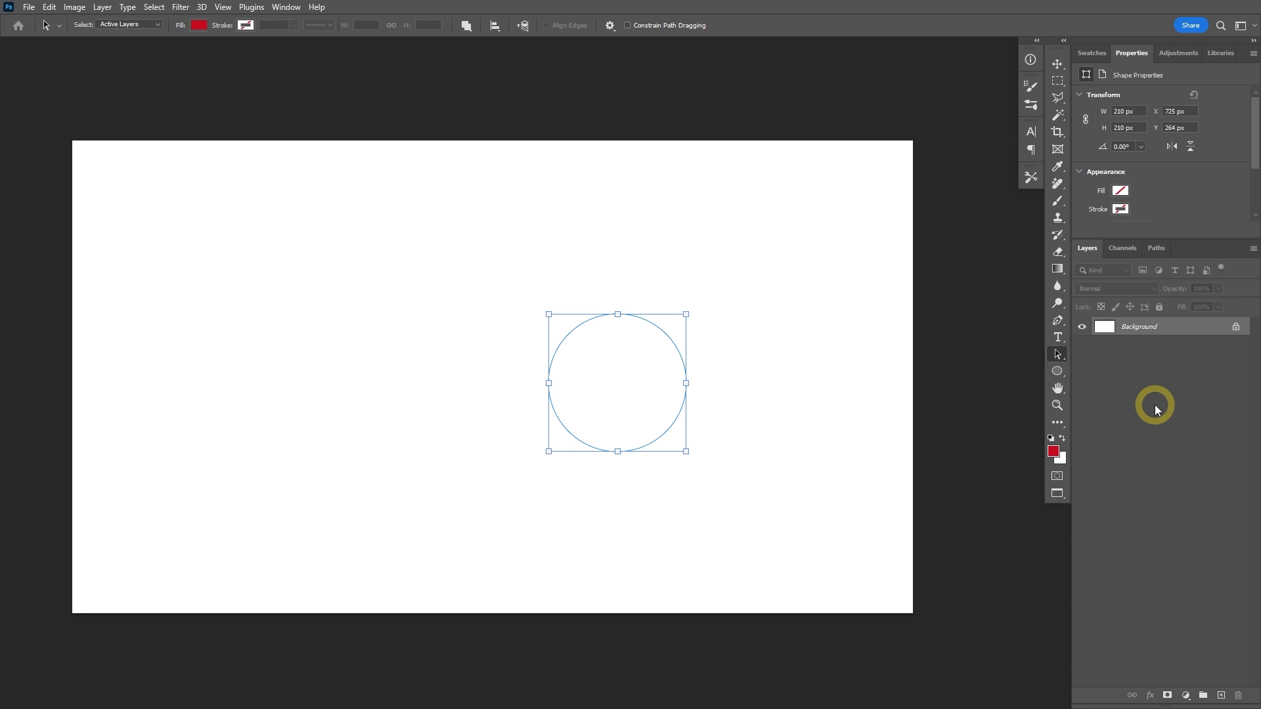
{"action": "left_click", "coordinate": [1156, 249]}
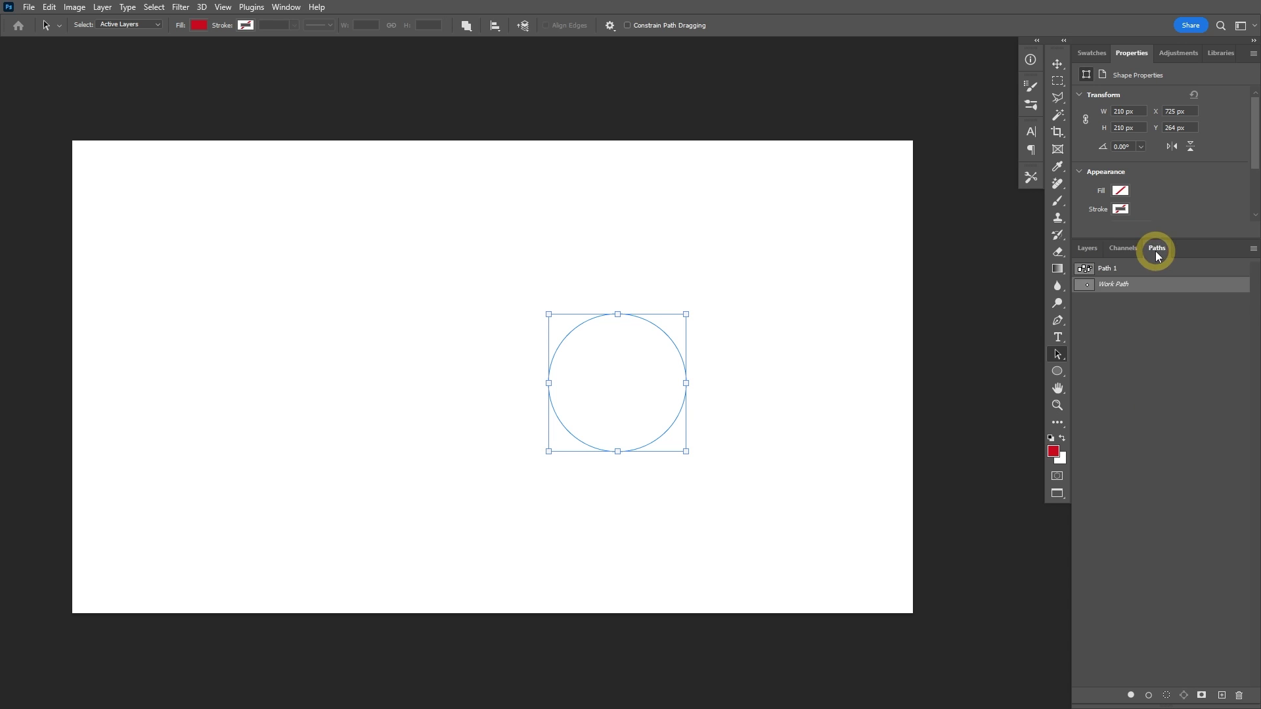
{"action": "left_click", "coordinate": [1110, 275]}
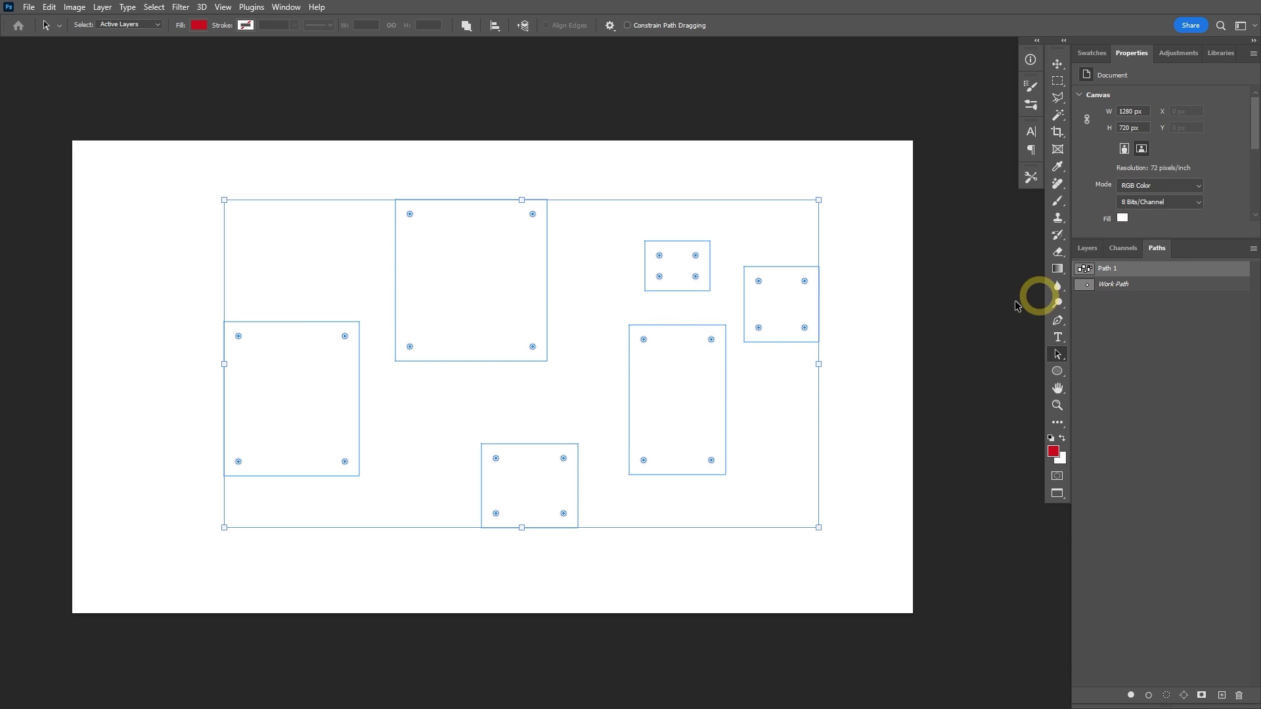
{"action": "left_click", "coordinate": [102, 7]}
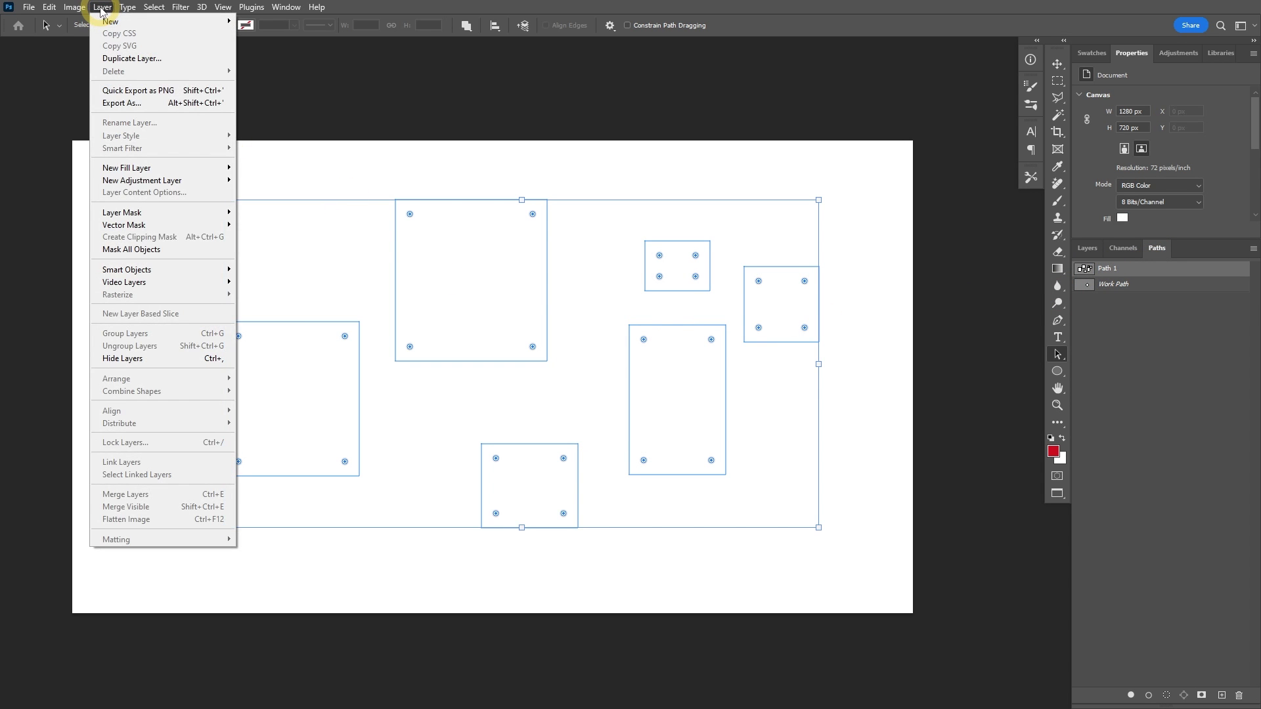
{"action": "mouse_move", "coordinate": [138, 168]}
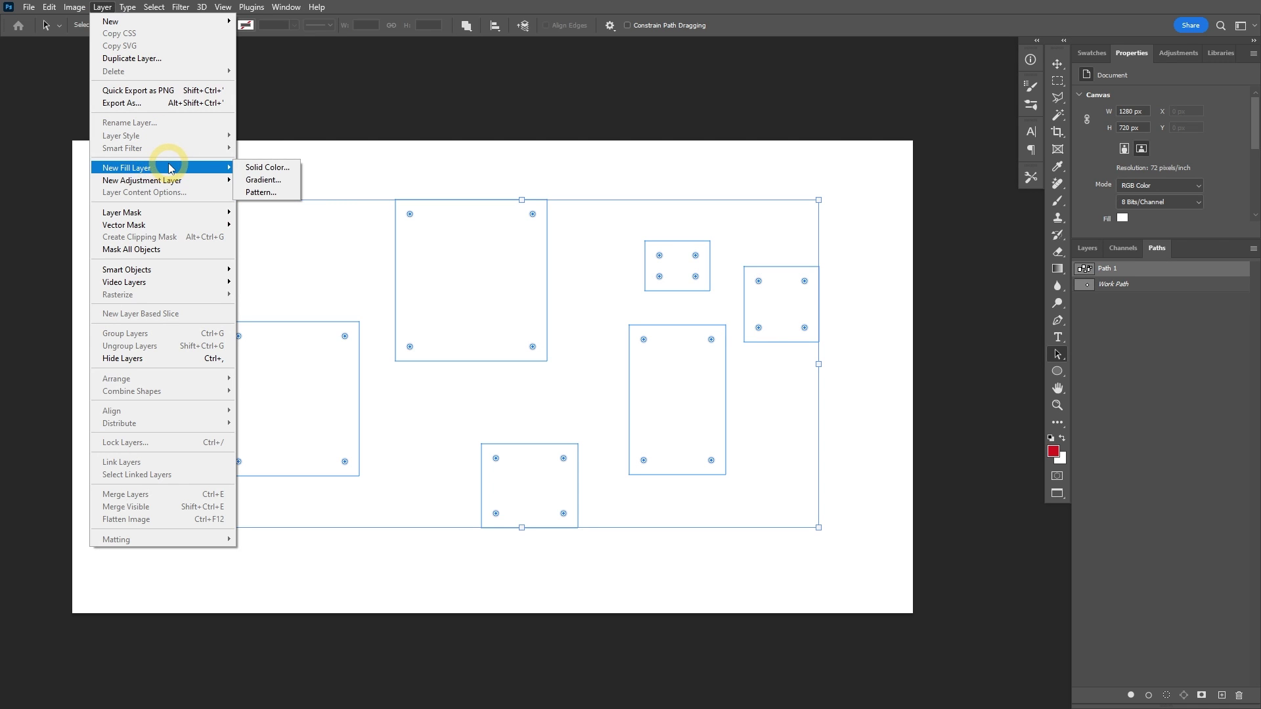
Add a red Solid Color fill layer named Color Fill 1 over Path 1's rectangles
{"action": "left_click", "coordinate": [264, 169]}
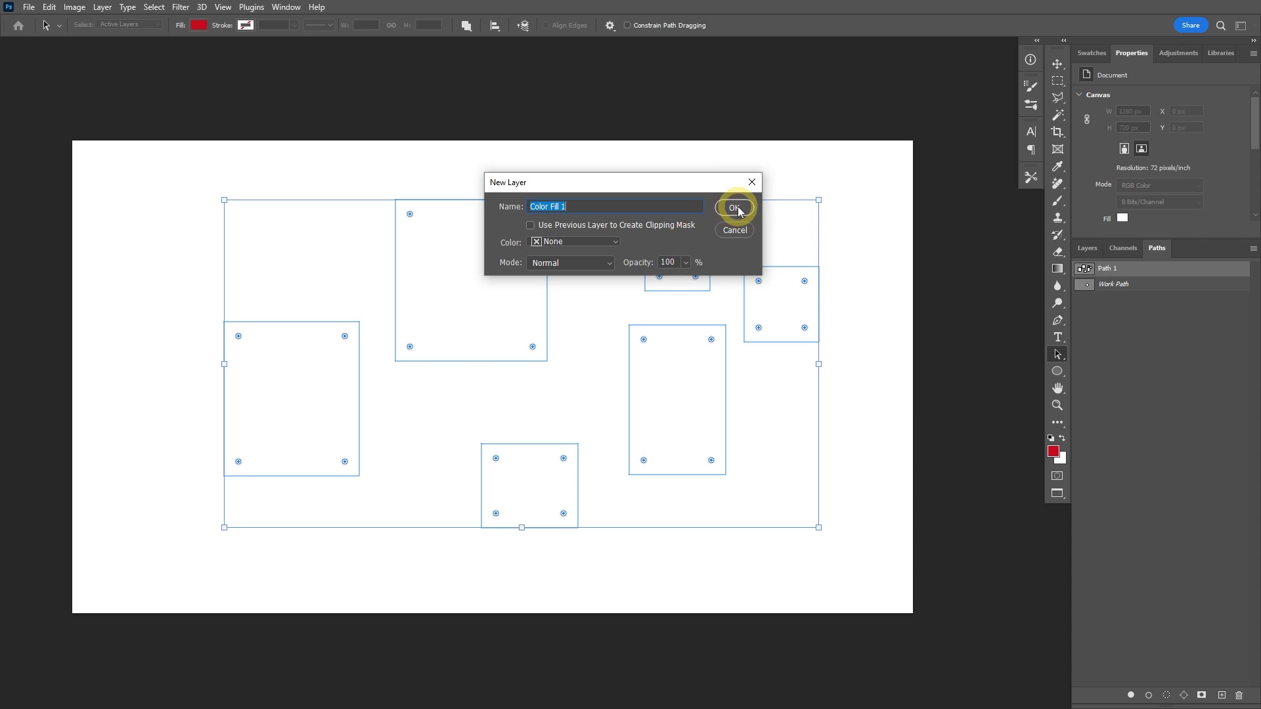
{"action": "left_click", "coordinate": [730, 208]}
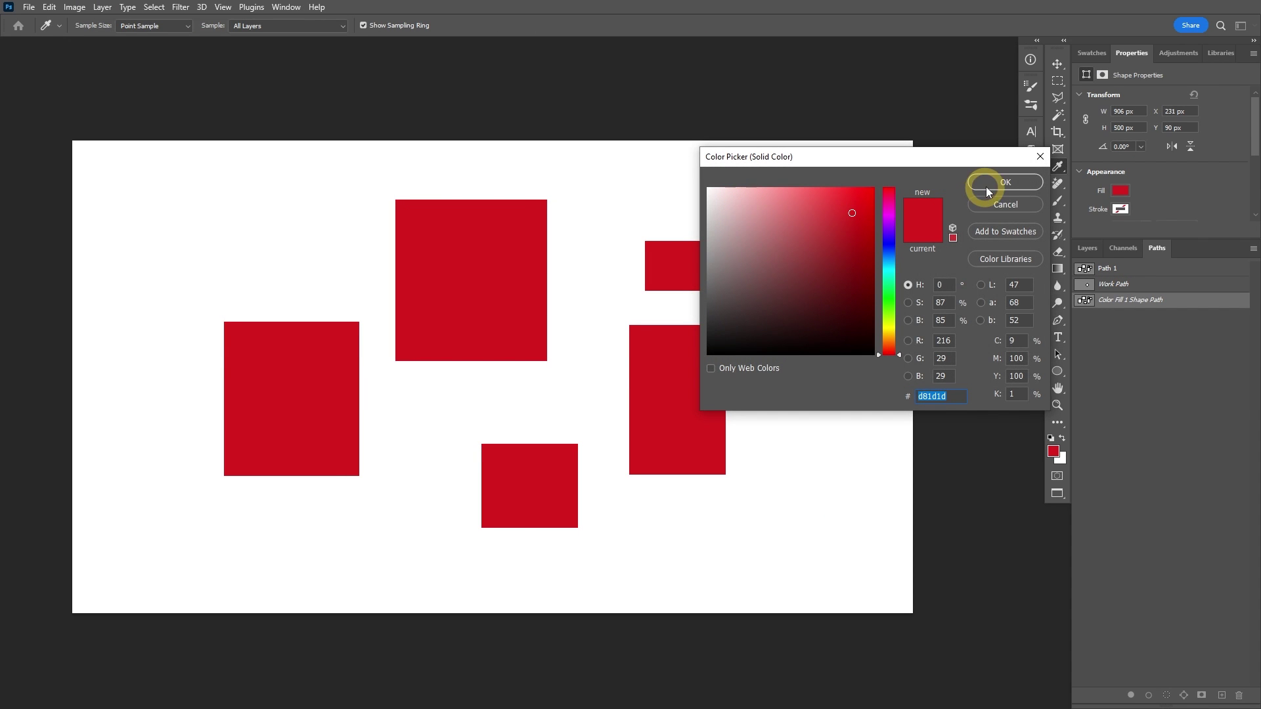
{"action": "left_click", "coordinate": [992, 189]}
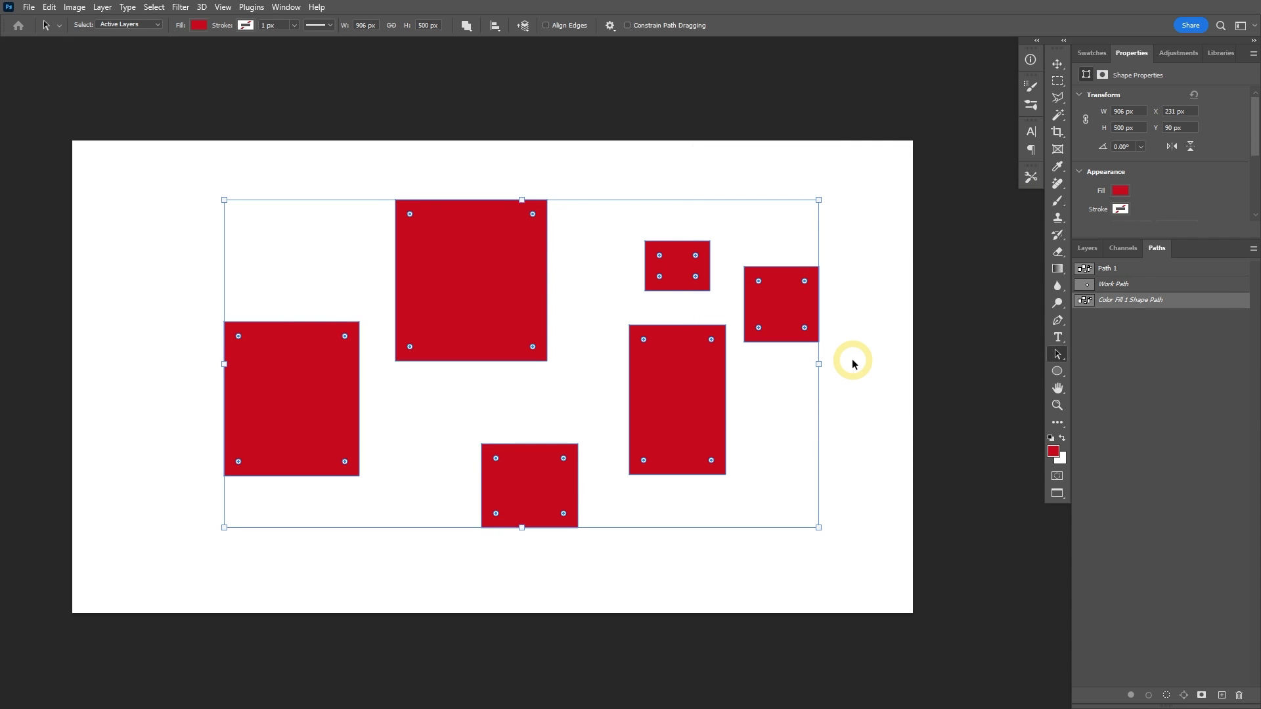
{"action": "left_click", "coordinate": [1087, 249]}
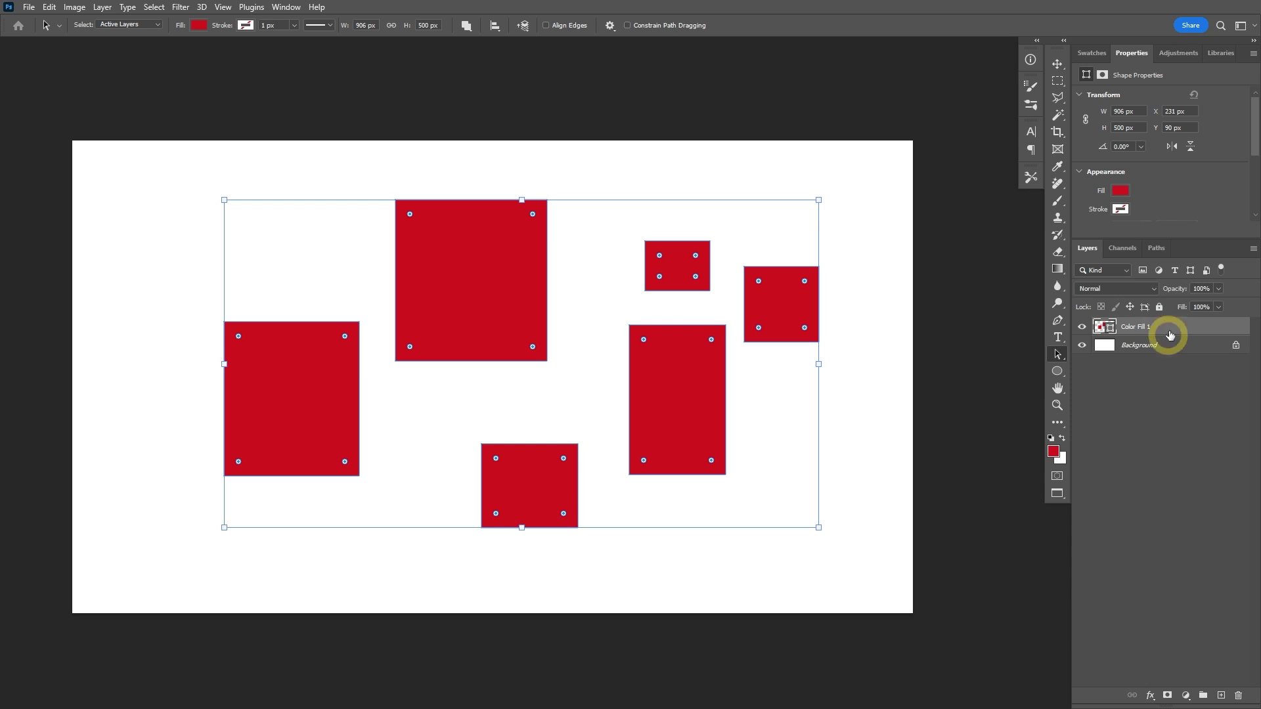
Inspect the Color Fill 1 Shape Path, then select Background so the red rectangles show without outlines
{"action": "left_click", "coordinate": [1156, 249]}
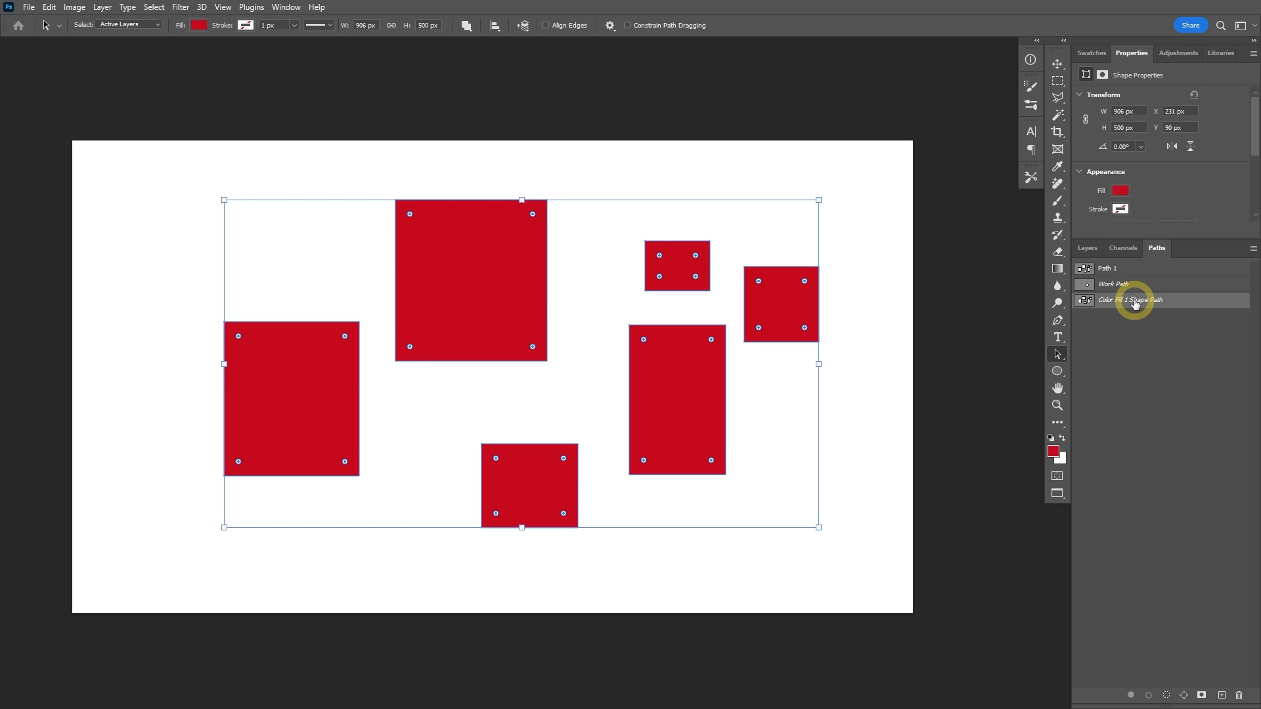
{"action": "left_click", "coordinate": [1087, 247]}
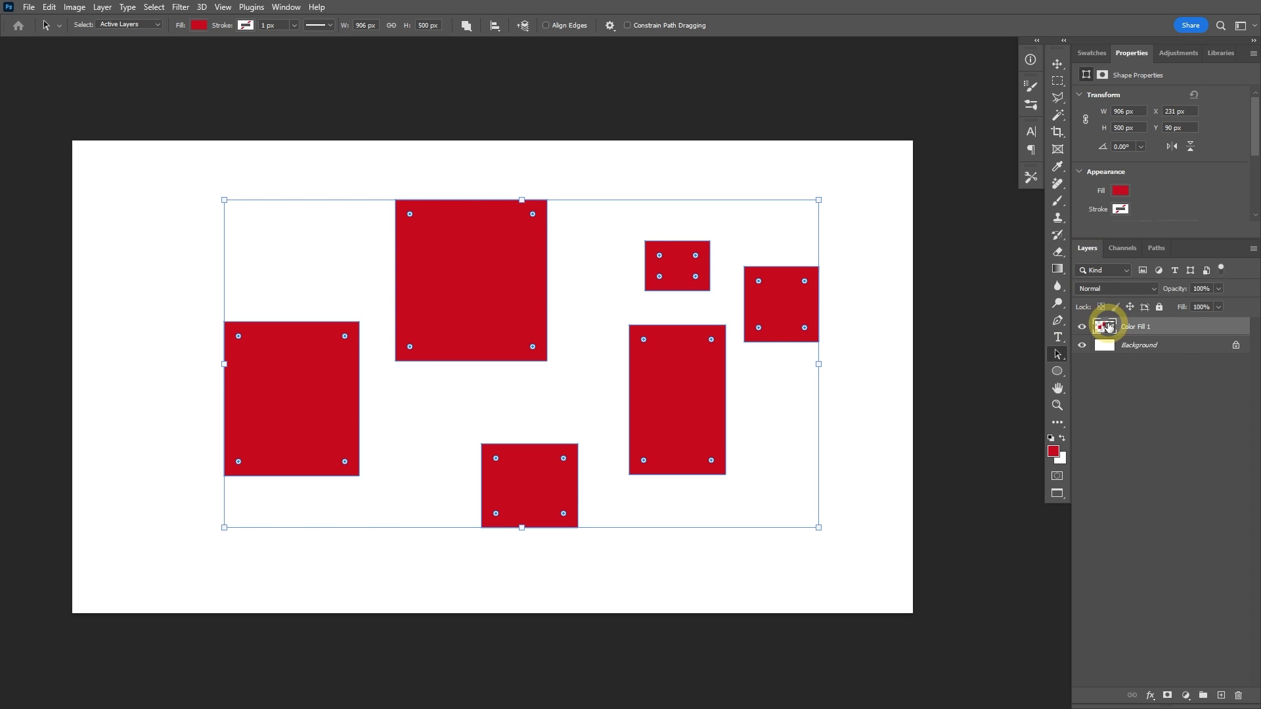
{"action": "left_click", "coordinate": [1137, 347]}
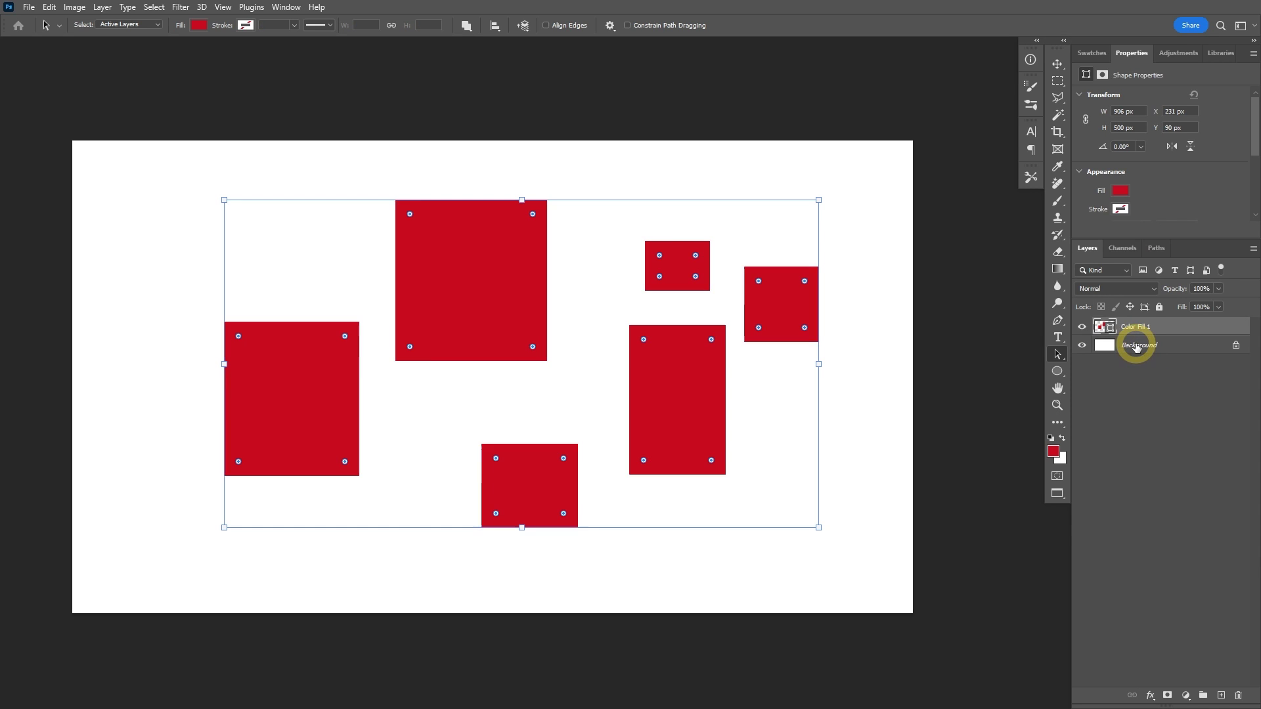
{"action": "left_click", "coordinate": [1156, 249]}
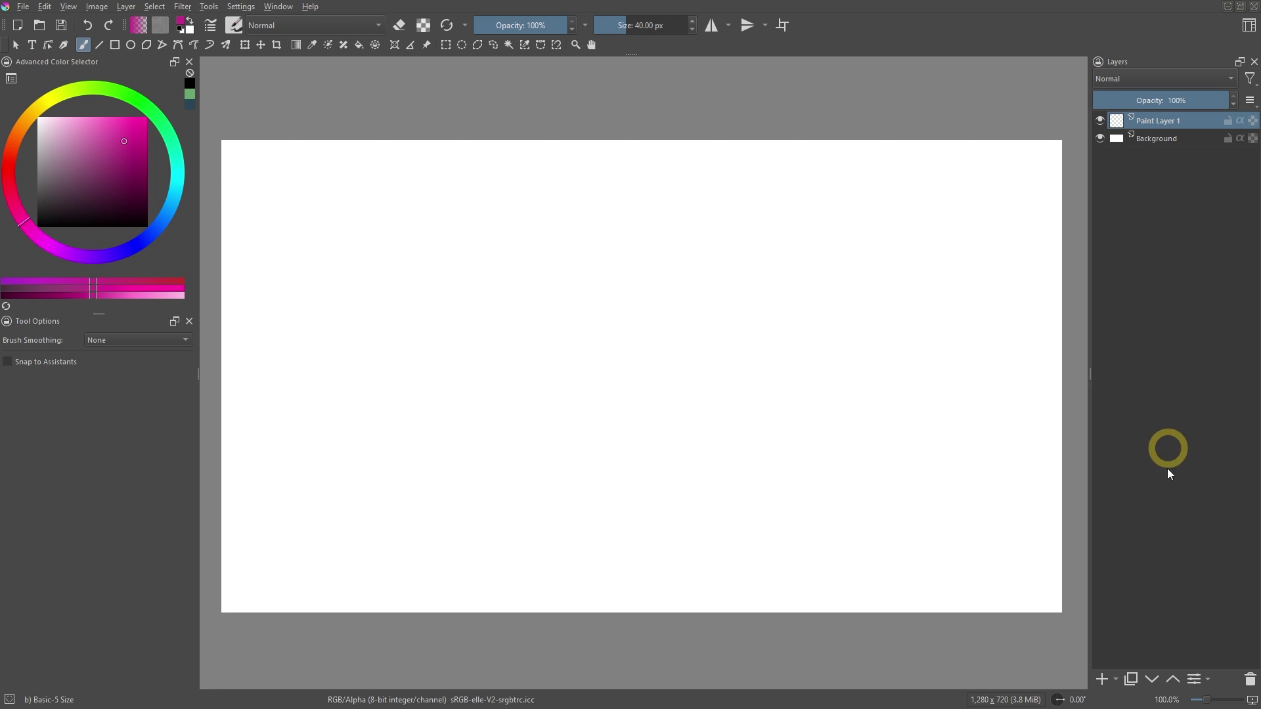
Add a vector layer and draw a magenta rectangle left of centre and a magenta ellipse near the centre
{"action": "left_click", "coordinate": [1116, 679]}
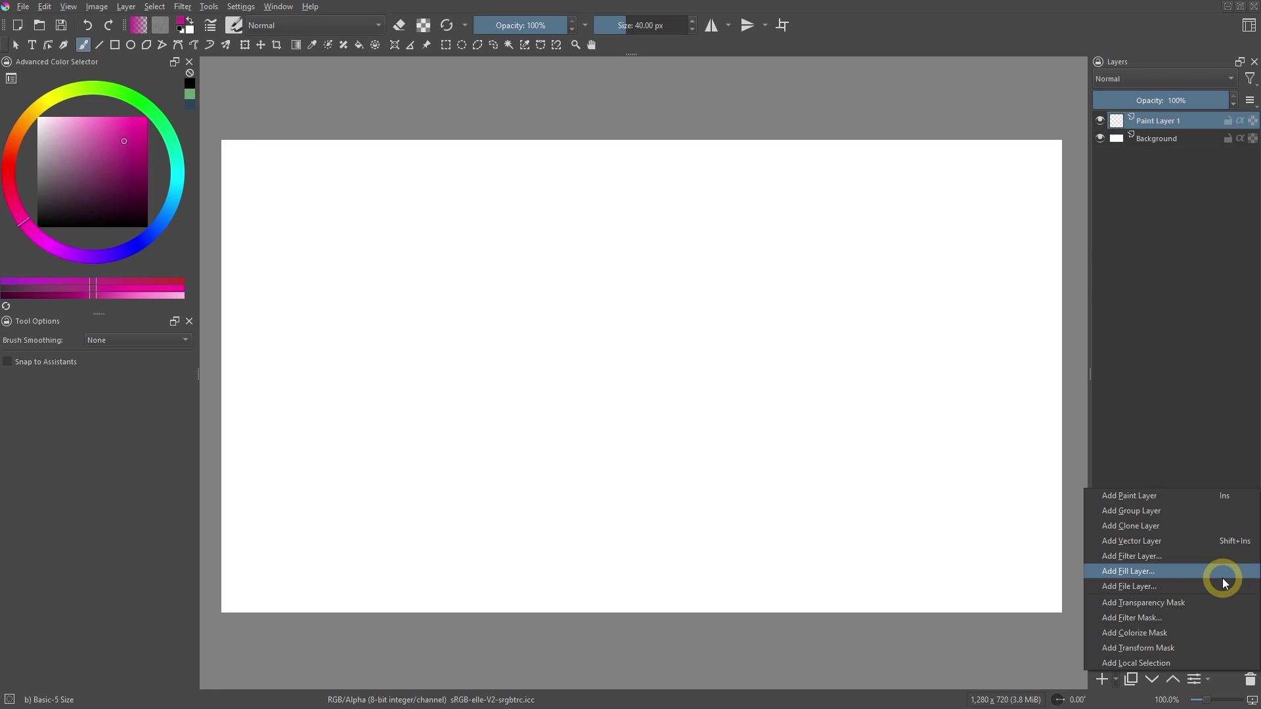
{"action": "left_click", "coordinate": [1136, 543]}
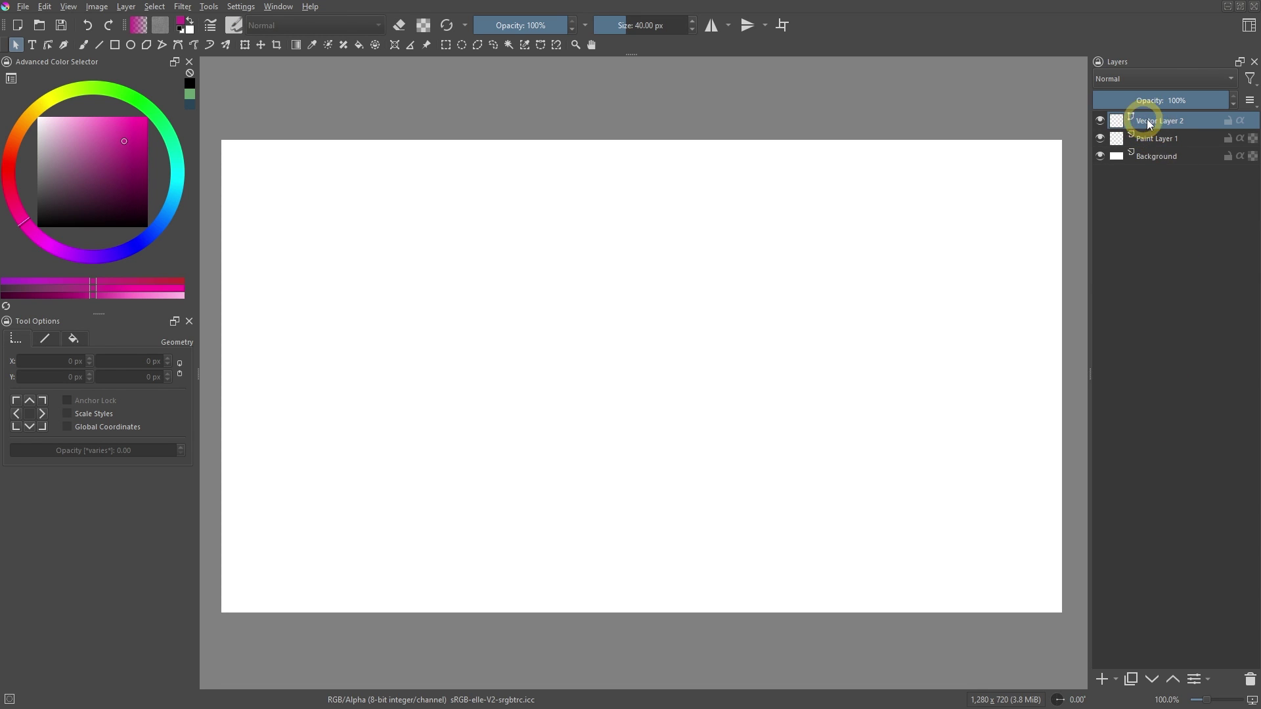
{"action": "left_click", "coordinate": [115, 45]}
{"action": "left_click_drag", "start_coordinate": [365, 260], "coordinate": [507, 369]}
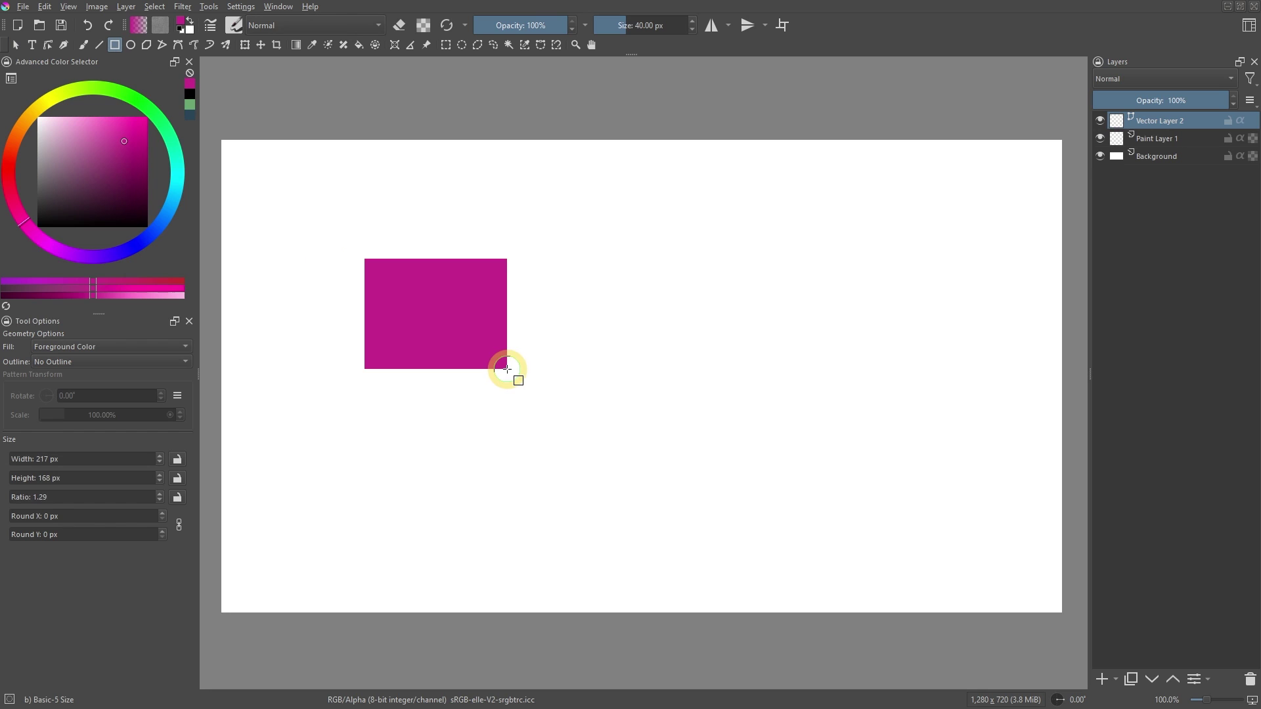
{"action": "left_click", "coordinate": [130, 44]}
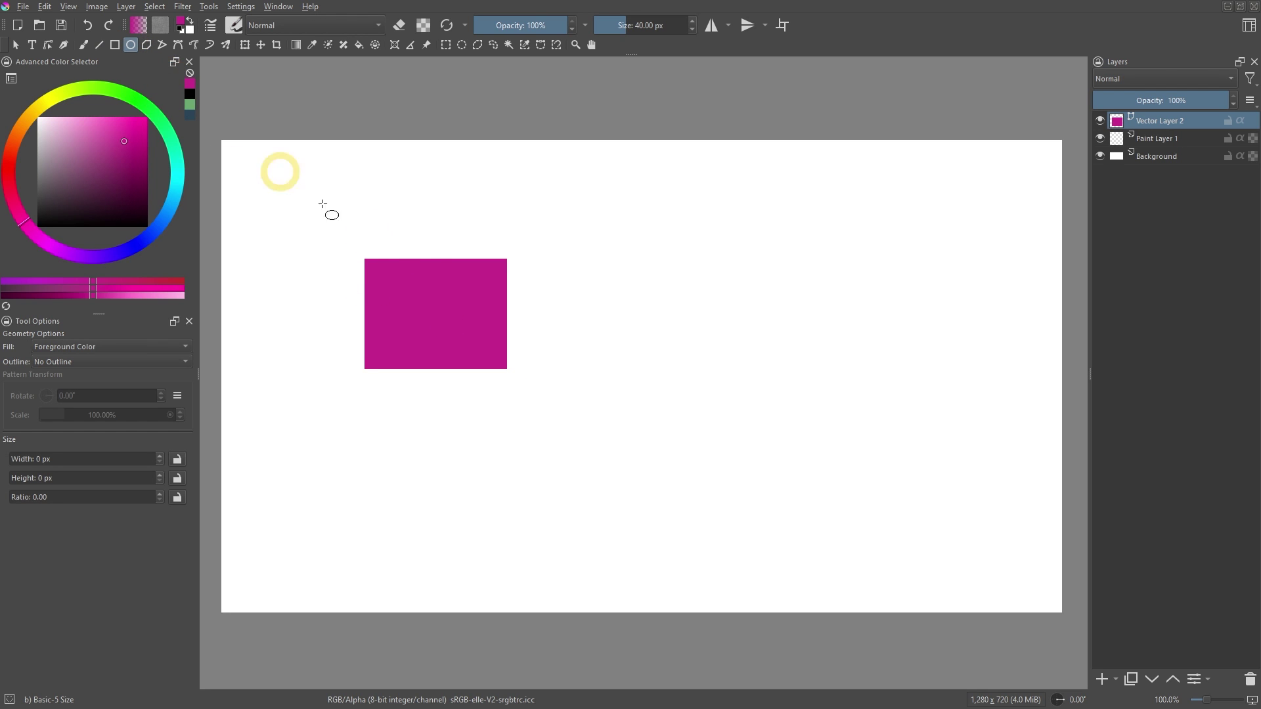
{"action": "left_click_drag", "start_coordinate": [589, 314], "coordinate": [736, 447]}
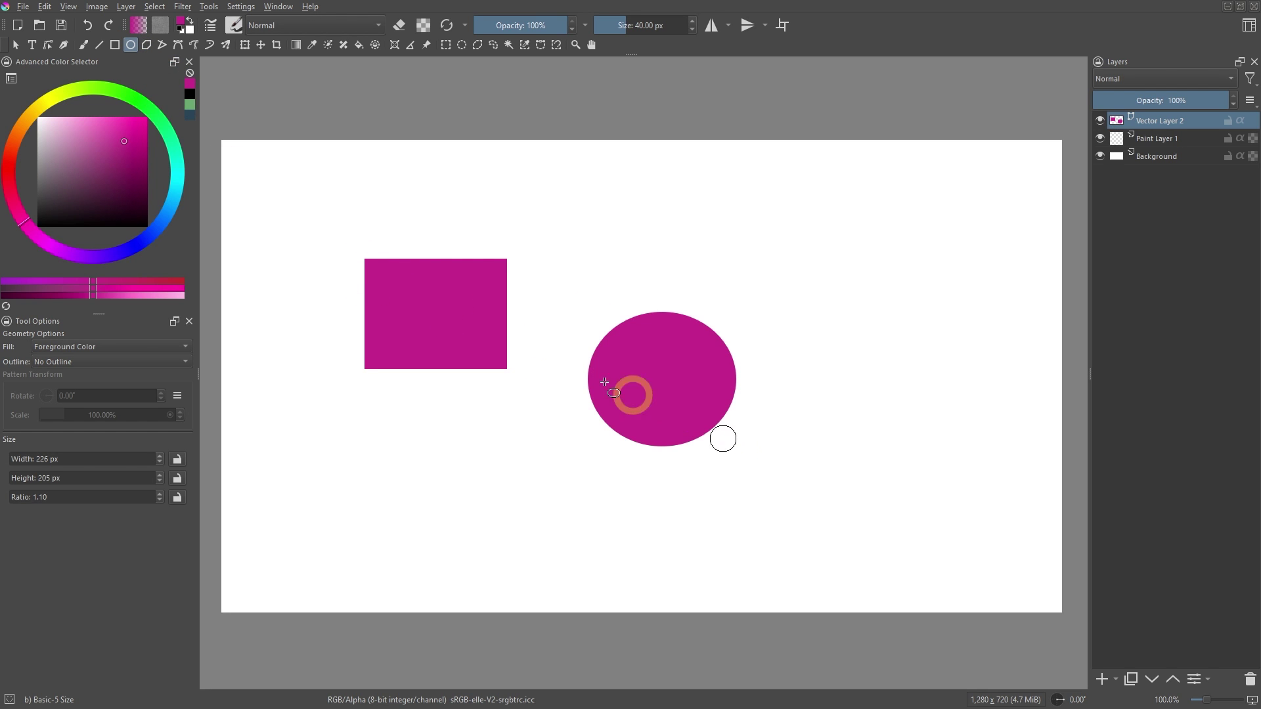
Draw an angular magenta polygon to the right of the ellipse
{"action": "left_click", "coordinate": [147, 45]}
{"action": "left_click", "coordinate": [810, 291]}
{"action": "left_click", "coordinate": [783, 381]}
{"action": "left_click", "coordinate": [871, 421]}
{"action": "left_click", "coordinate": [931, 364]}
{"action": "left_click", "coordinate": [837, 354]}
{"action": "double_click", "coordinate": [921, 295]}
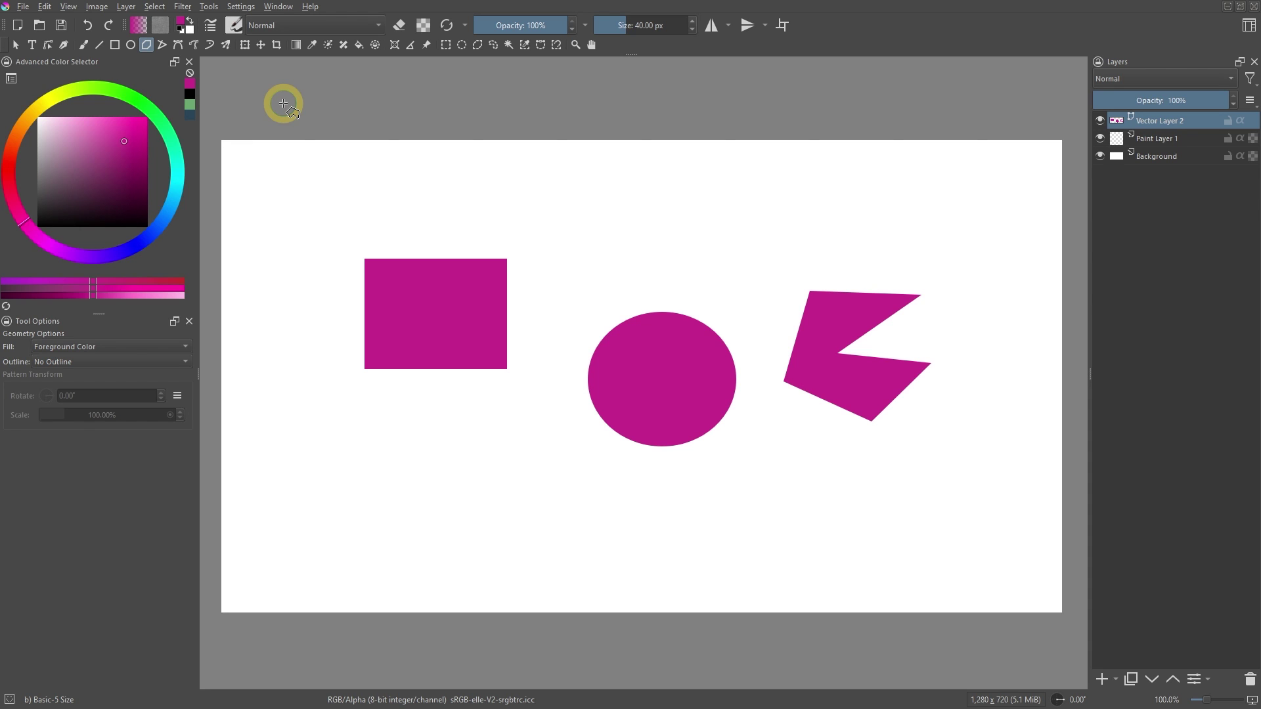
{"action": "left_click", "coordinate": [83, 44]}
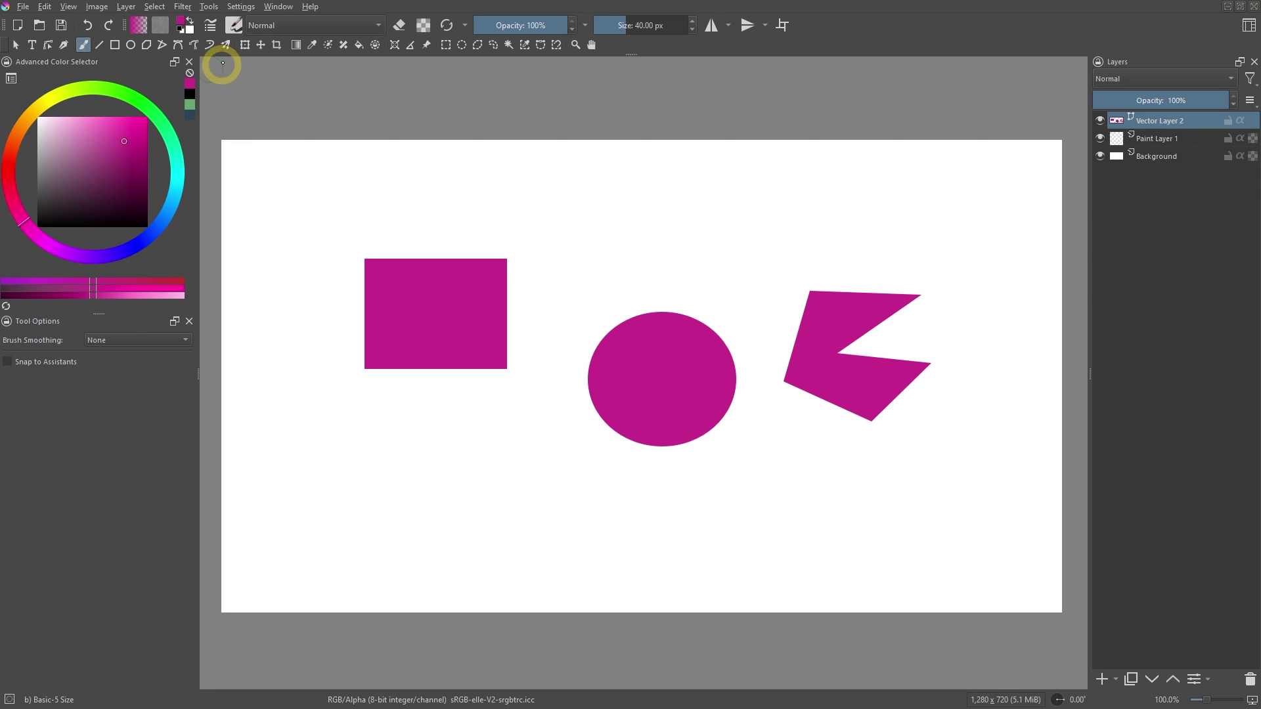
Move the magenta rectangle slightly down, and shift the ellipse down-left while stretching it taller
{"action": "left_click", "coordinate": [226, 45]}
{"action": "left_click", "coordinate": [84, 48]}
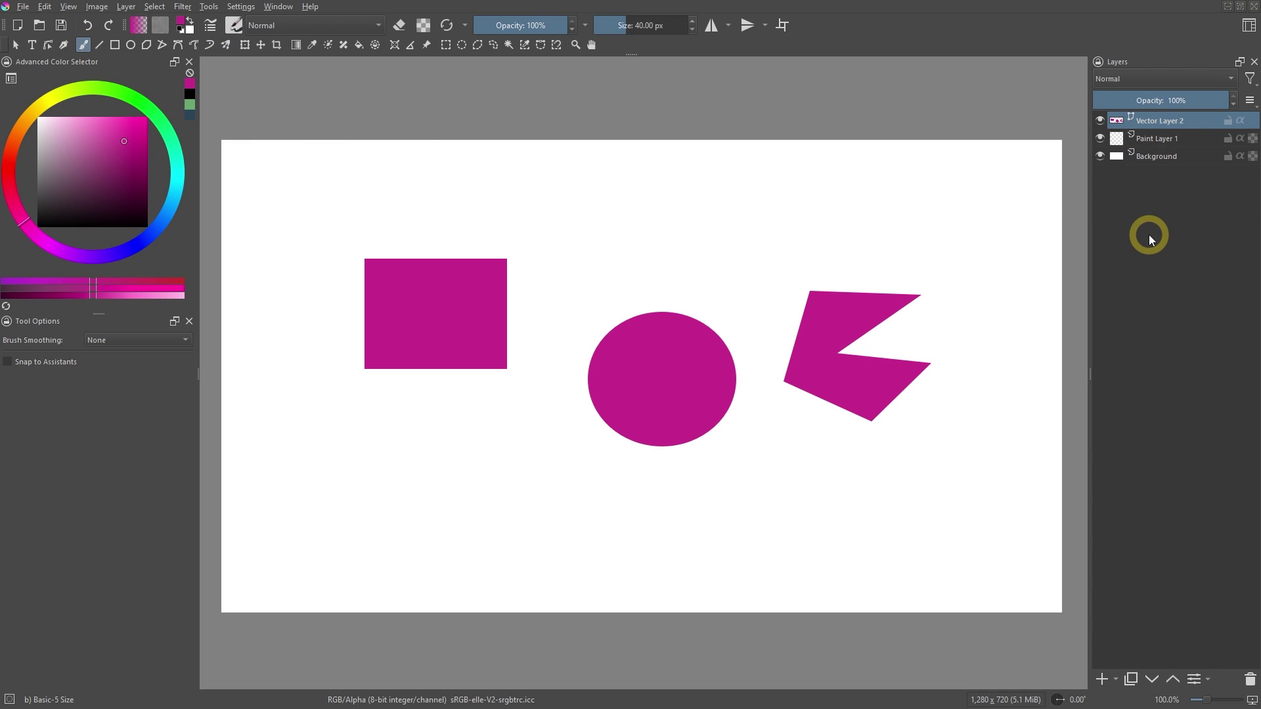
{"action": "key", "text": "s"}
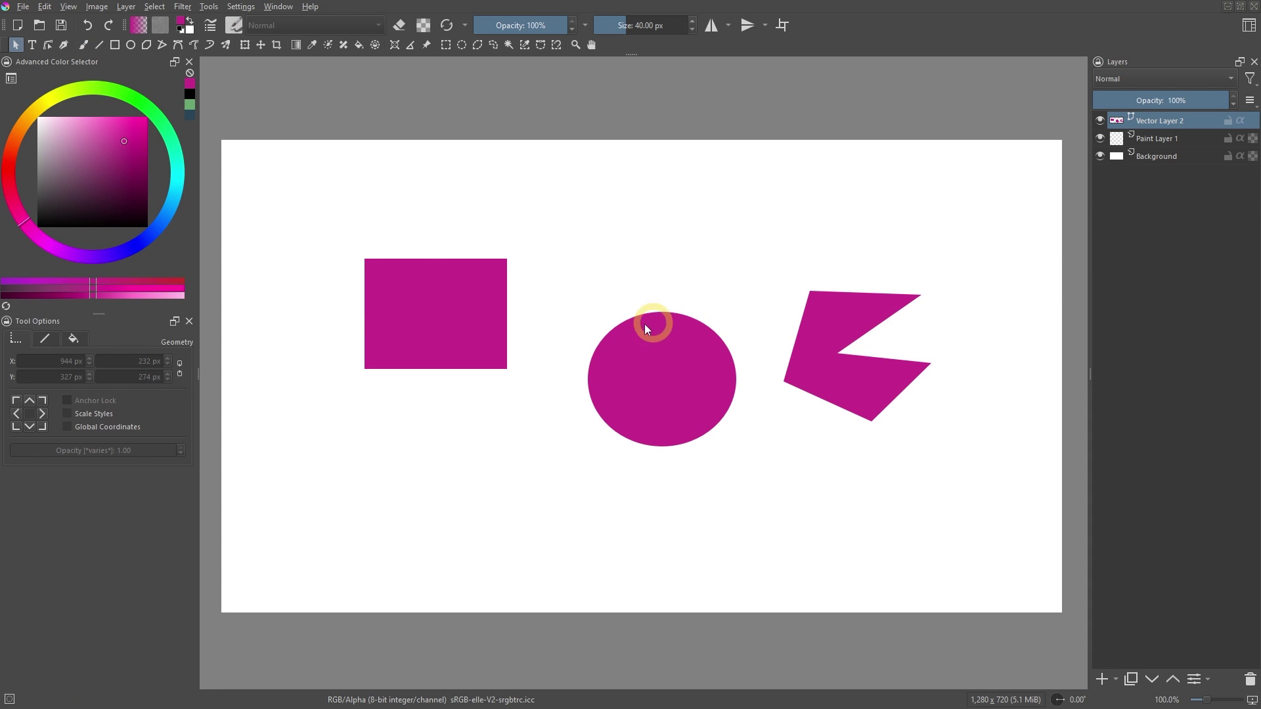
{"action": "left_click", "coordinate": [483, 333]}
{"action": "left_click_drag", "start_coordinate": [482, 333], "coordinate": [481, 358]}
{"action": "left_click", "coordinate": [651, 383]}
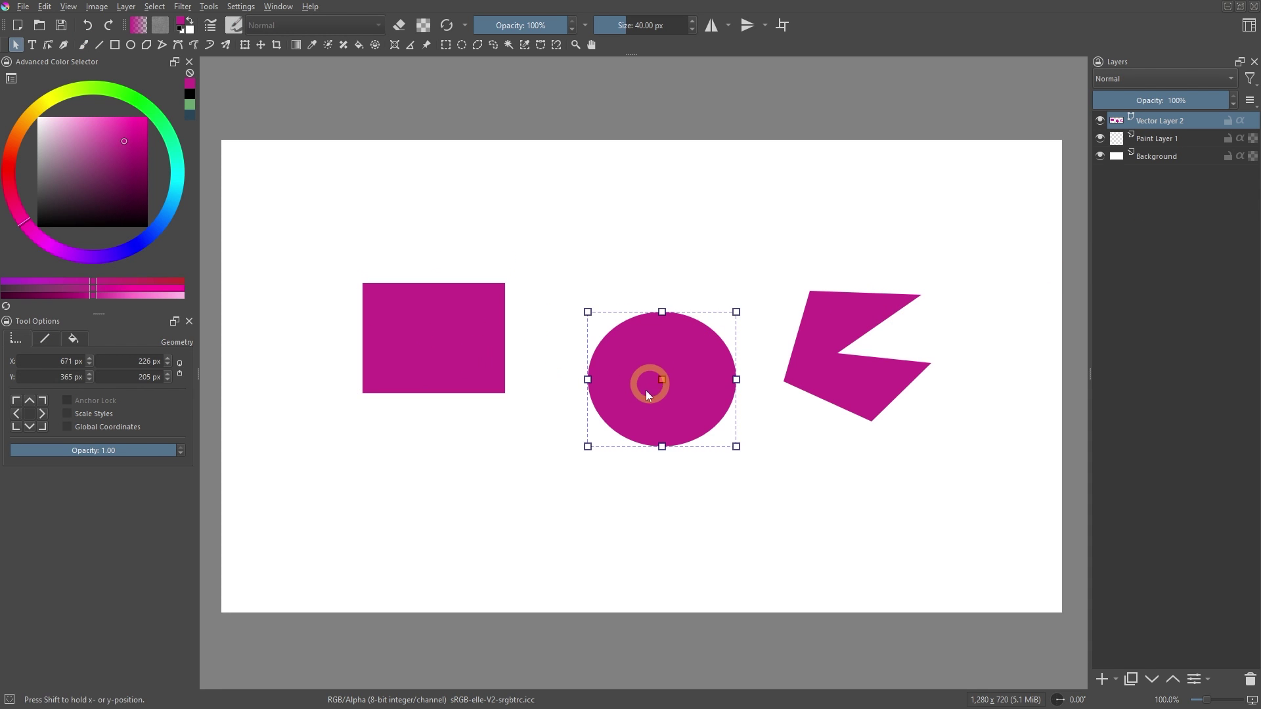
{"action": "left_click_drag", "start_coordinate": [651, 383], "coordinate": [632, 410]}
{"action": "left_click_drag", "start_coordinate": [643, 341], "coordinate": [643, 307]}
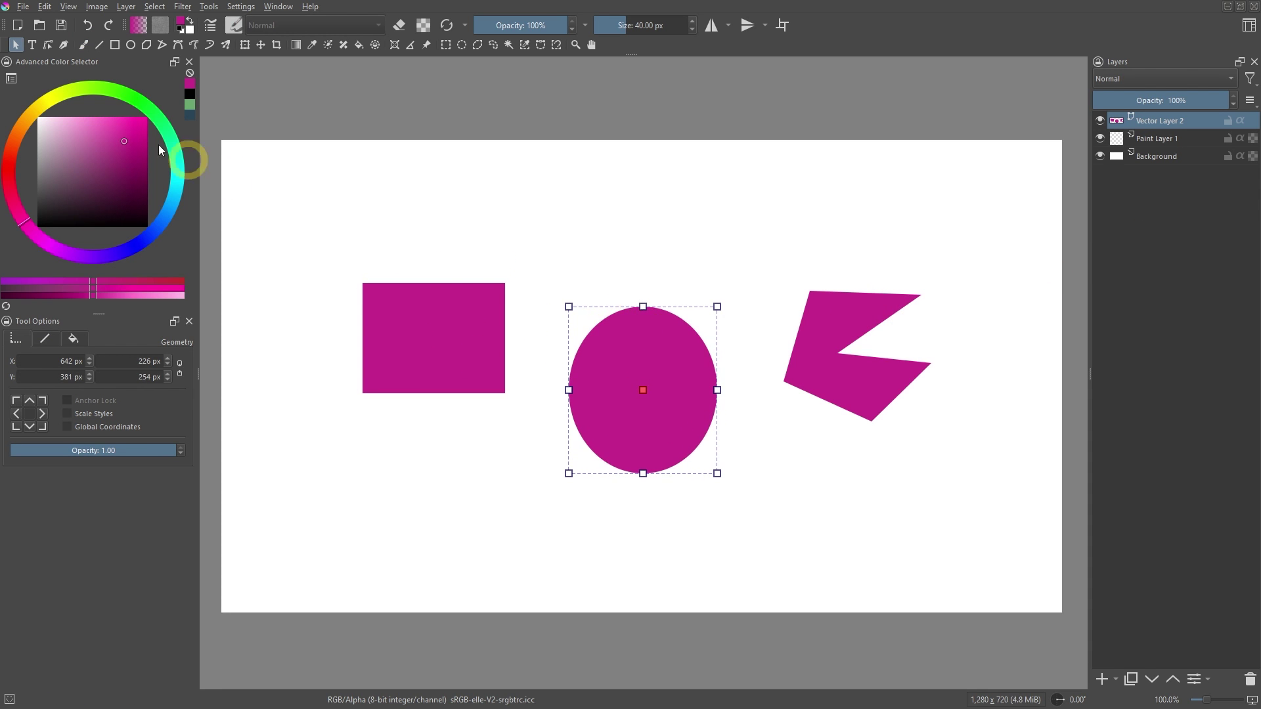
Pull the polygon's top-left node up and left, then toggle the vector layer's visibility off and on
{"action": "left_click", "coordinate": [47, 45]}
{"action": "left_click", "coordinate": [808, 318]}
{"action": "left_click_drag", "start_coordinate": [810, 291], "coordinate": [743, 248]}
{"action": "key", "text": "Escape"}
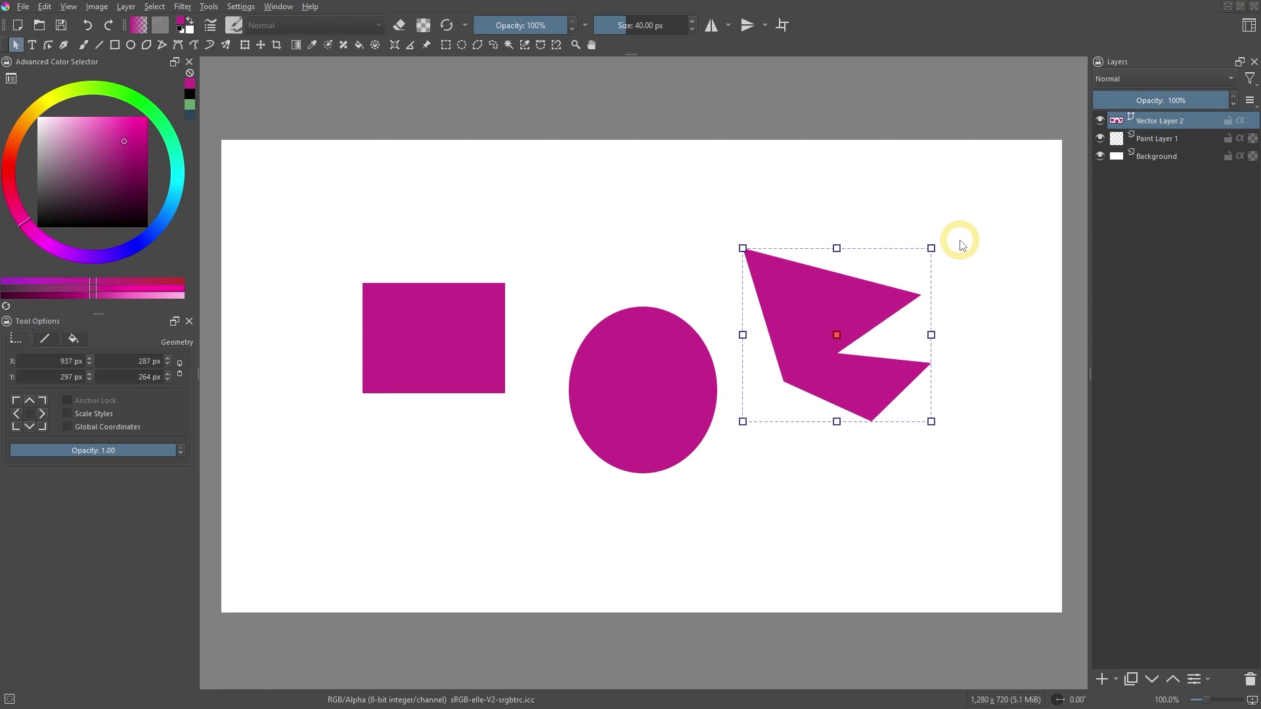
{"action": "left_click", "coordinate": [1100, 120]}
{"action": "left_click", "coordinate": [1100, 121]}
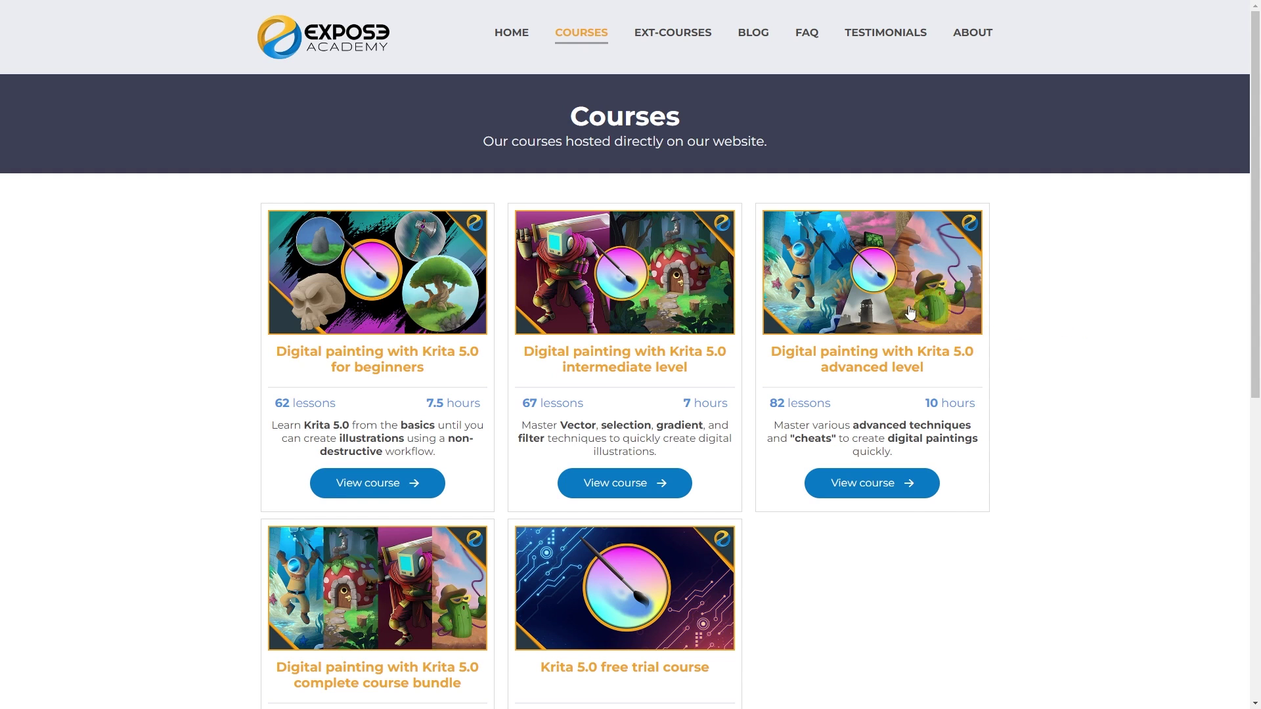
Open the Digital Painting with Krita 5.0 intermediate course card on the Courses page
{"action": "left_click", "coordinate": [645, 486]}
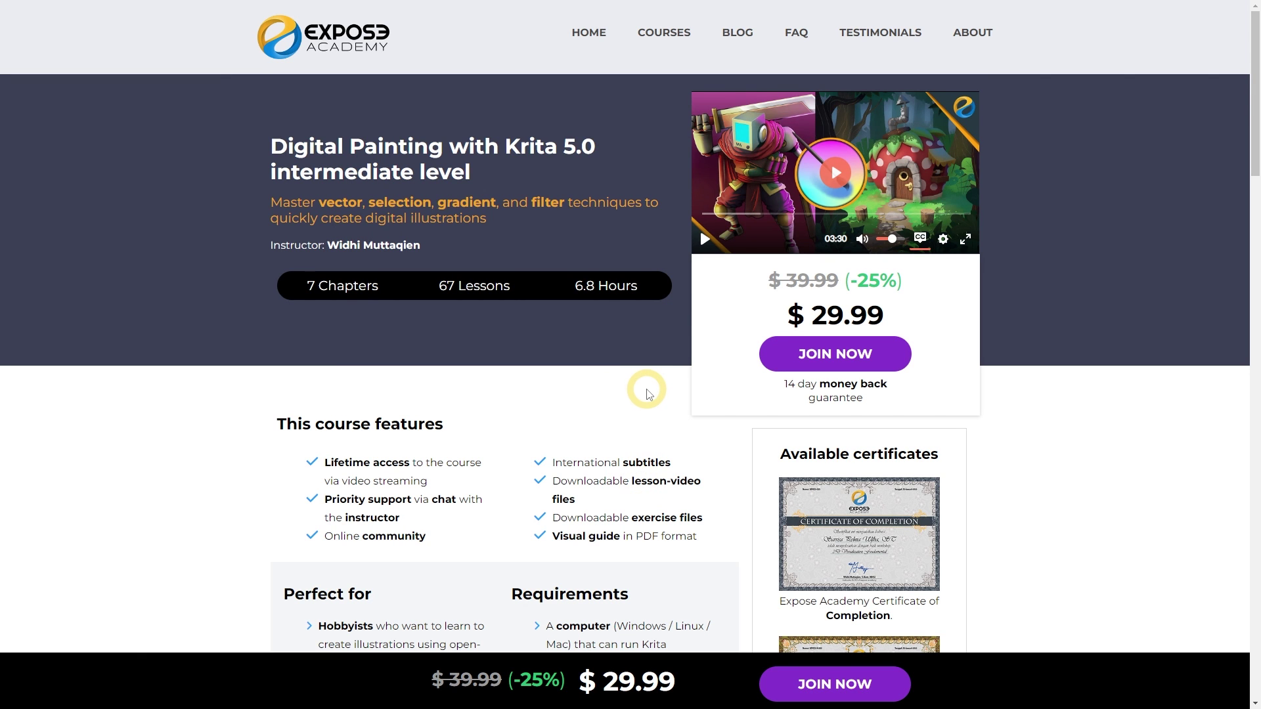
Scroll down the Krita 5.0 intermediate course page to read its details
{"action": "scroll", "coordinate": [647, 395], "scroll_direction": "down", "scroll_amount": 1}
{"action": "scroll", "coordinate": [647, 394], "scroll_direction": "down", "scroll_amount": 5}
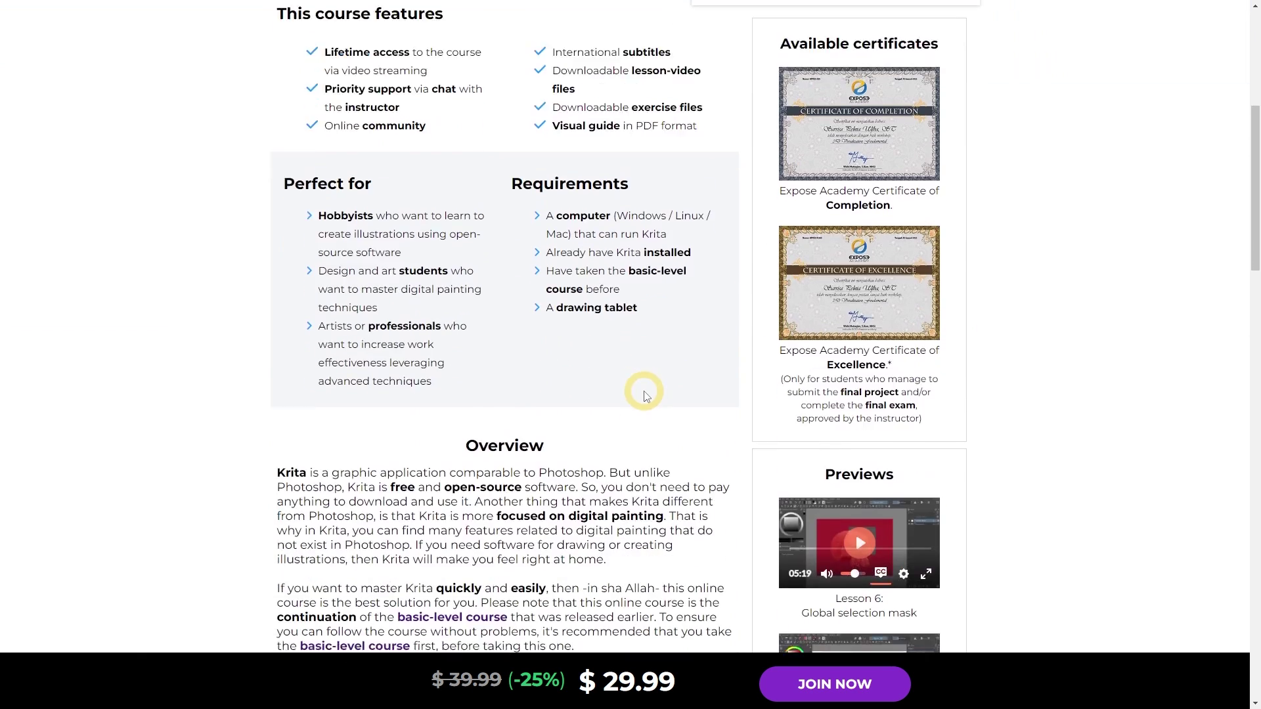
{"action": "scroll", "coordinate": [647, 394], "scroll_direction": "down", "scroll_amount": 6}
{"action": "scroll", "coordinate": [646, 397], "scroll_direction": "down", "scroll_amount": 8}
{"action": "scroll", "coordinate": [645, 397], "scroll_direction": "down", "scroll_amount": 5}
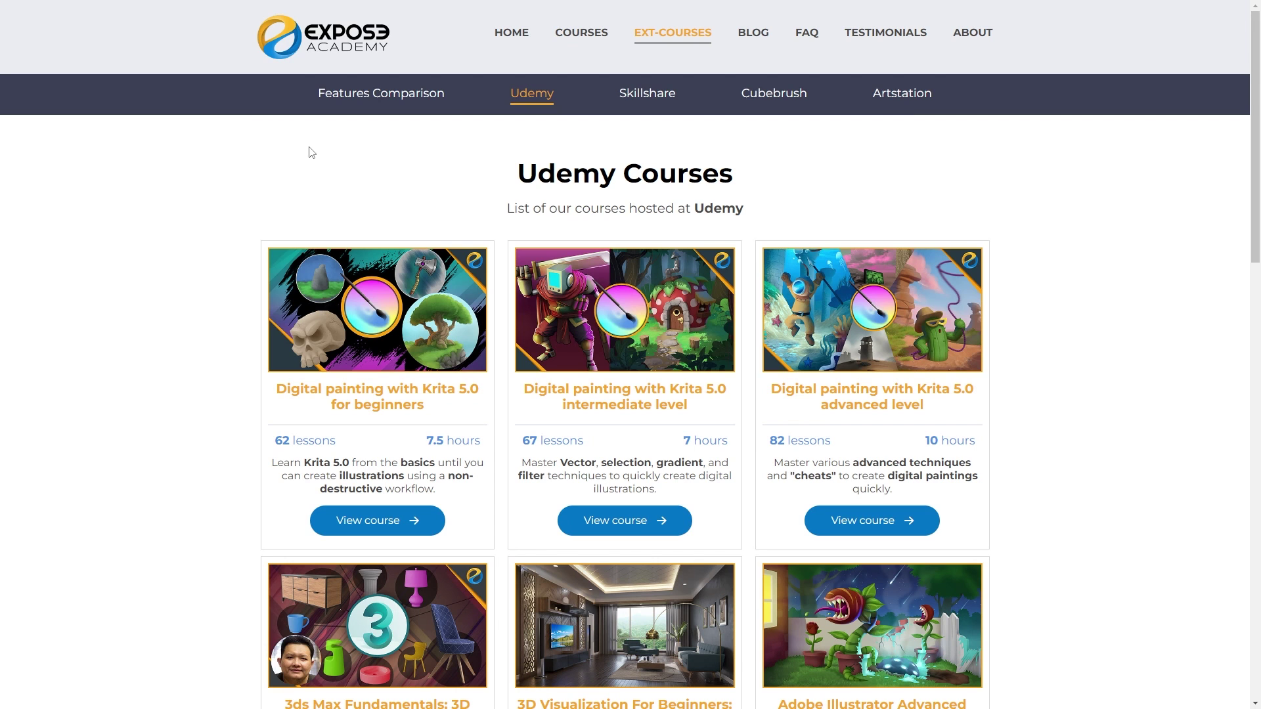
Drag the scrollbar down to reveal the Photoshop, Illustrator, SketchUp and Blender courses
{"action": "left_click_drag", "start_coordinate": [1256, 145], "coordinate": [1259, 357]}
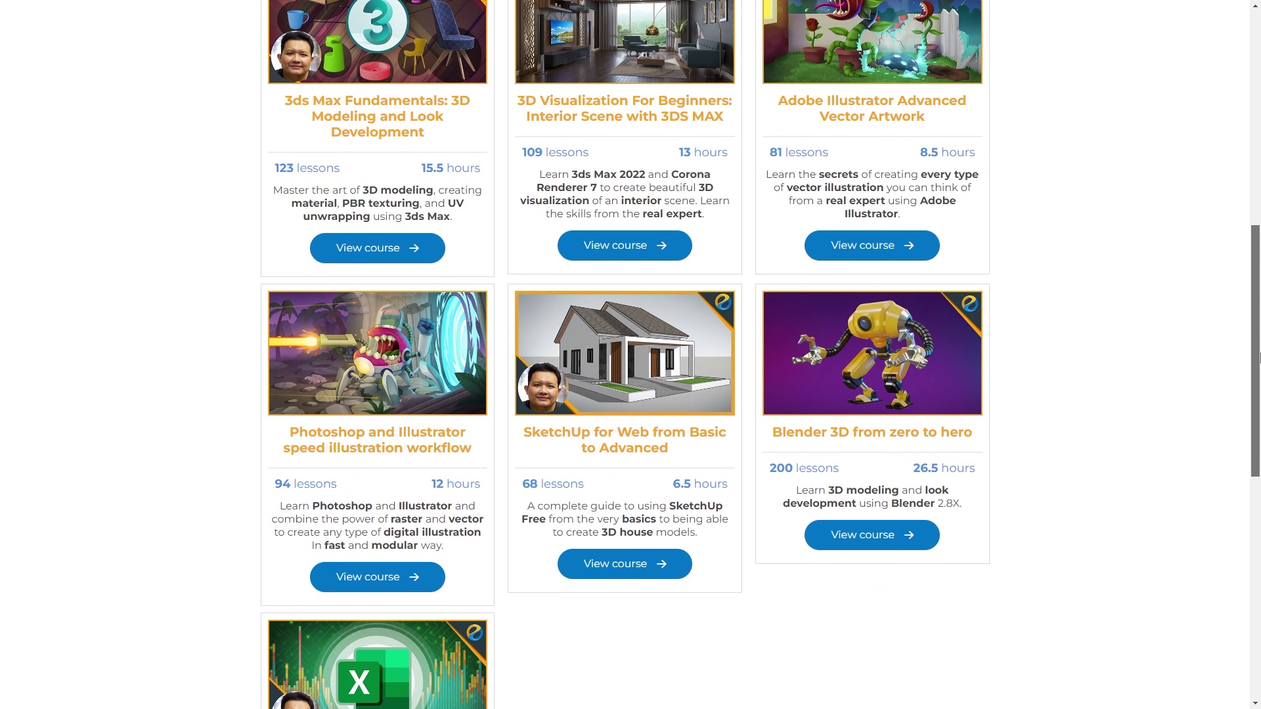